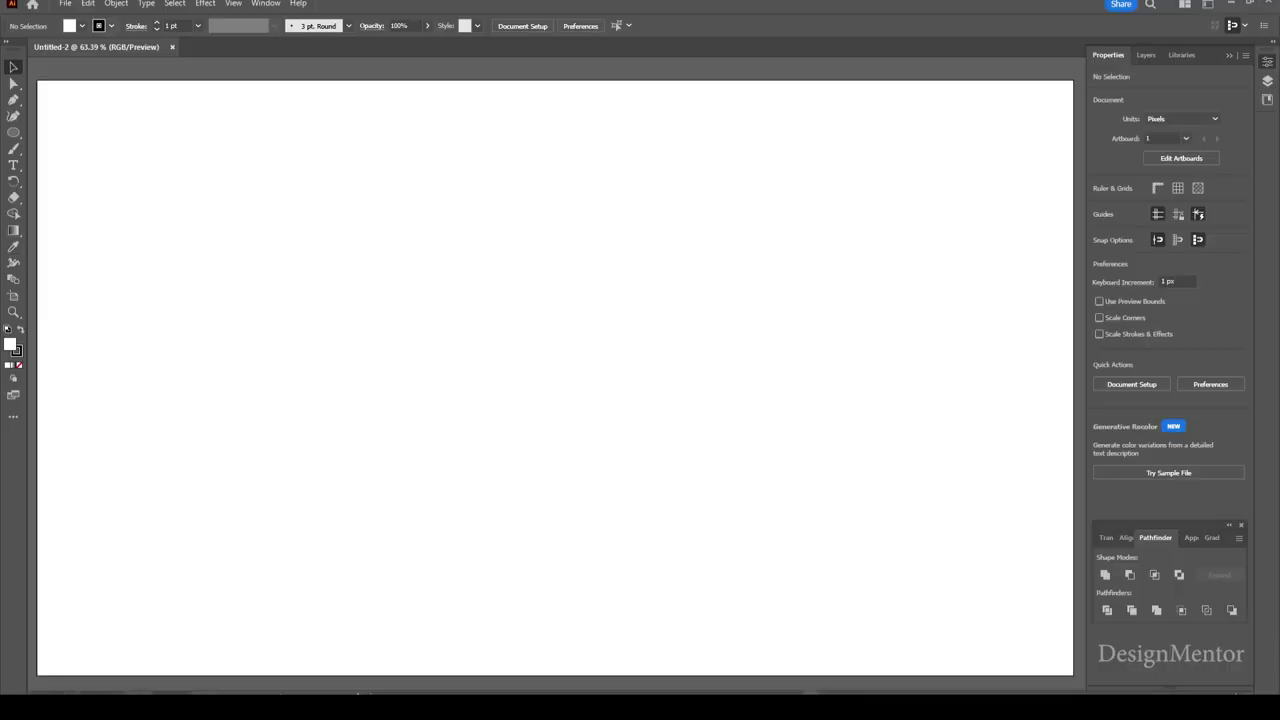
Set the colours to a light grey fill with no stroke for a new ellipse.
key(slash)
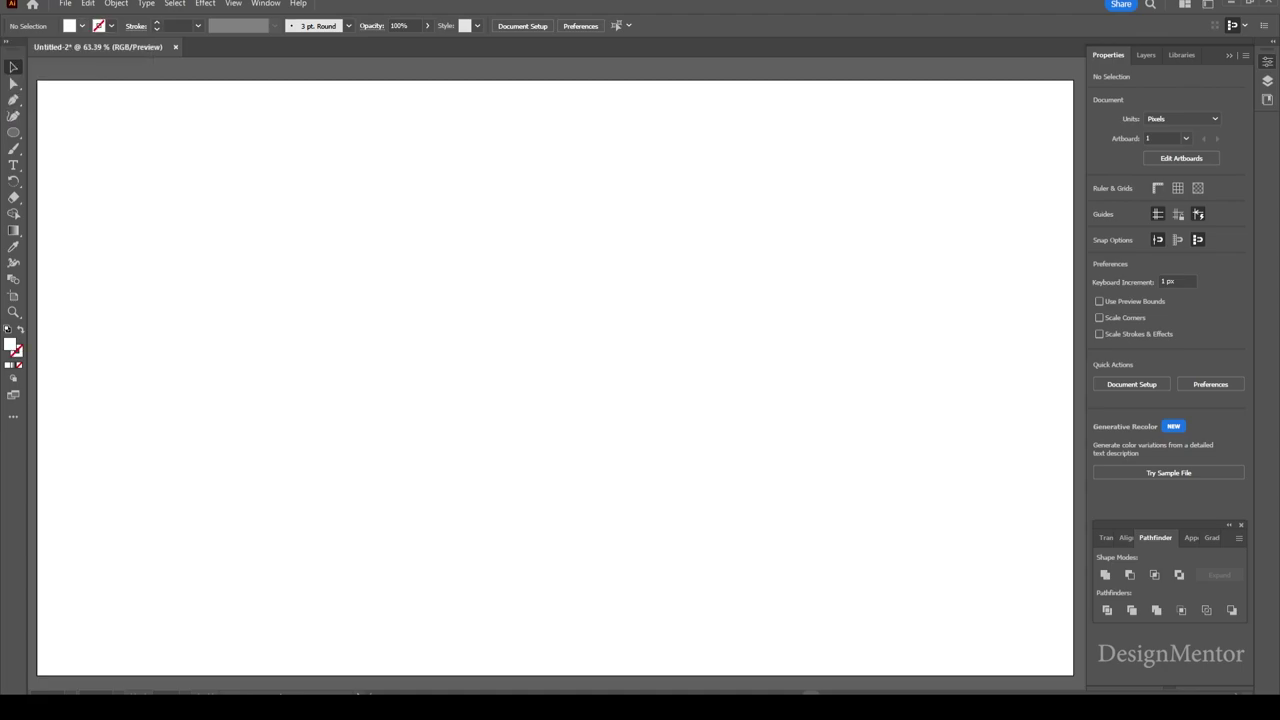
key(Return)
key(l)
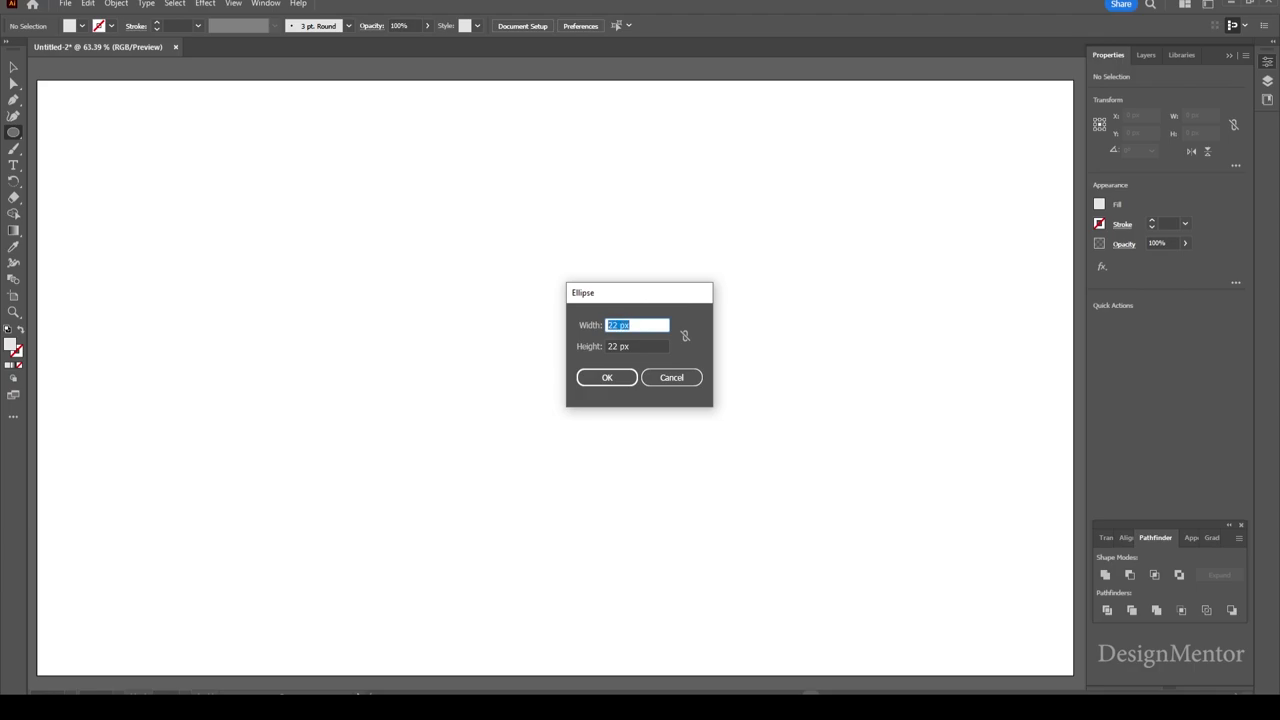
Create a 900 × 900 px circle and centre it horizontally and vertically on the artboard.
text(0)
key(Tab)
text(9)
key(Return)
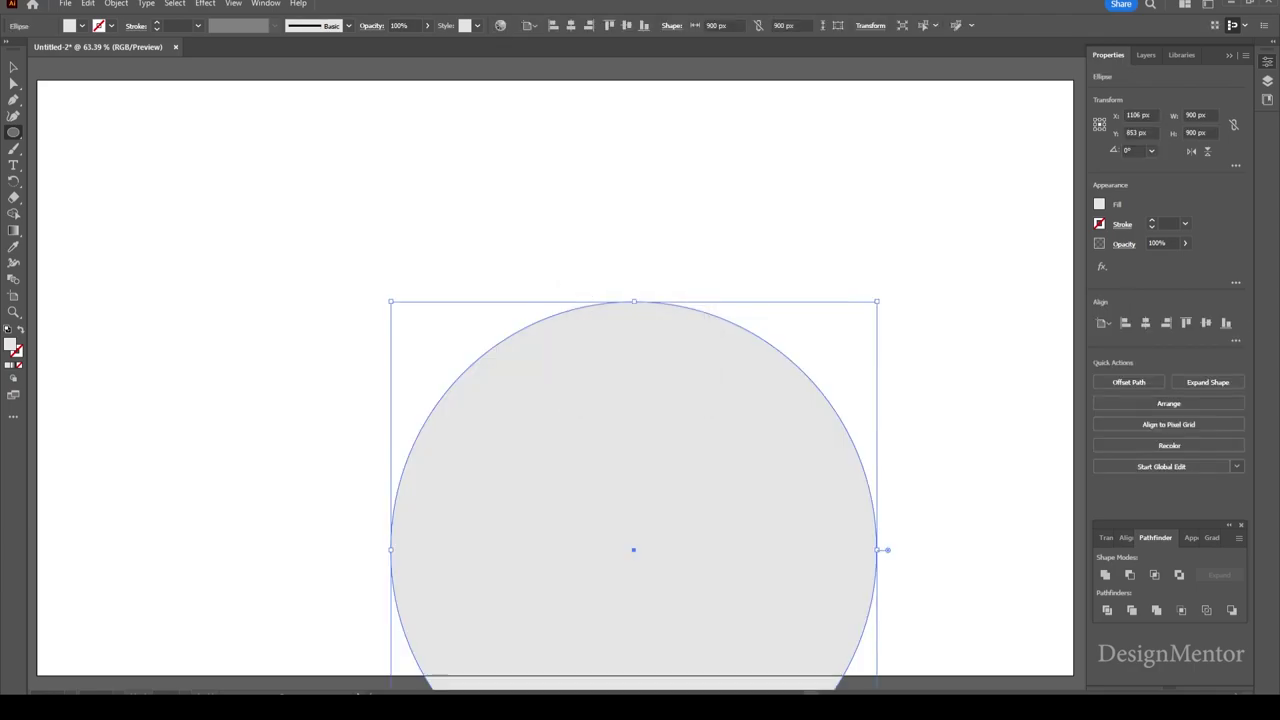
click(1145, 322)
click(1206, 322)
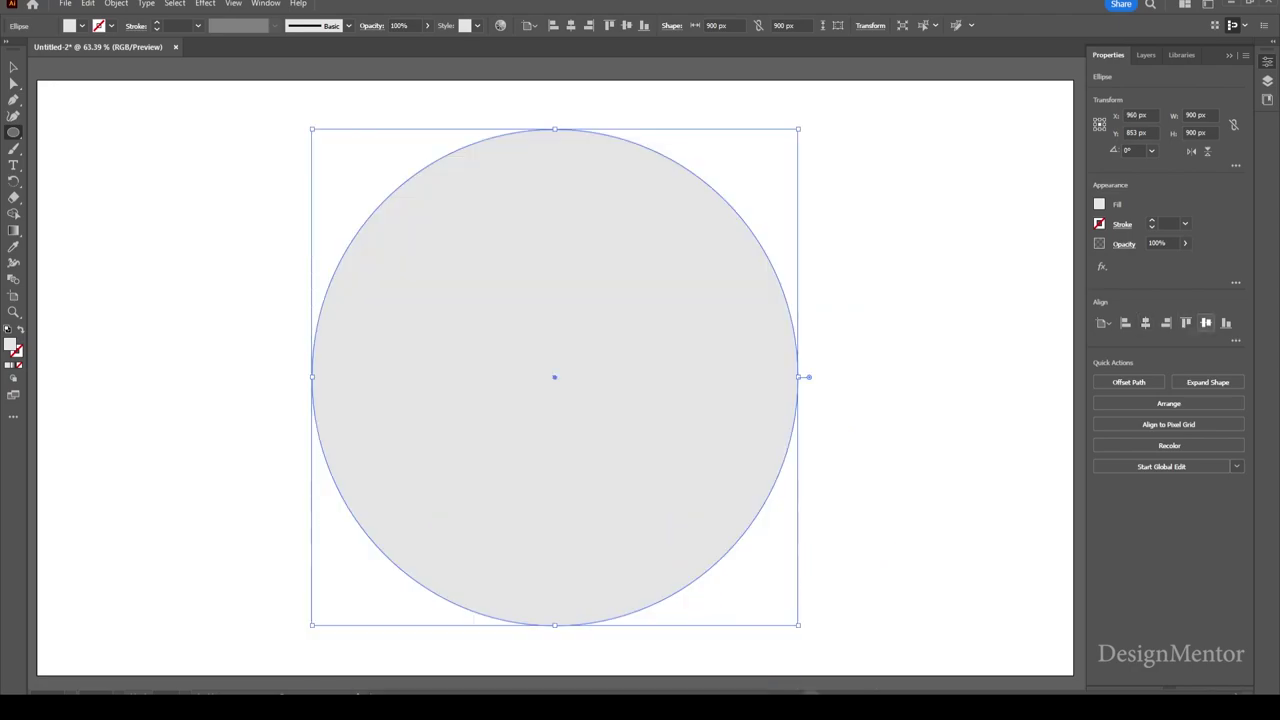
Deselect the circle and switch the colours to no fill with a black stroke.
key(v)
key(ctrl+shift+a)
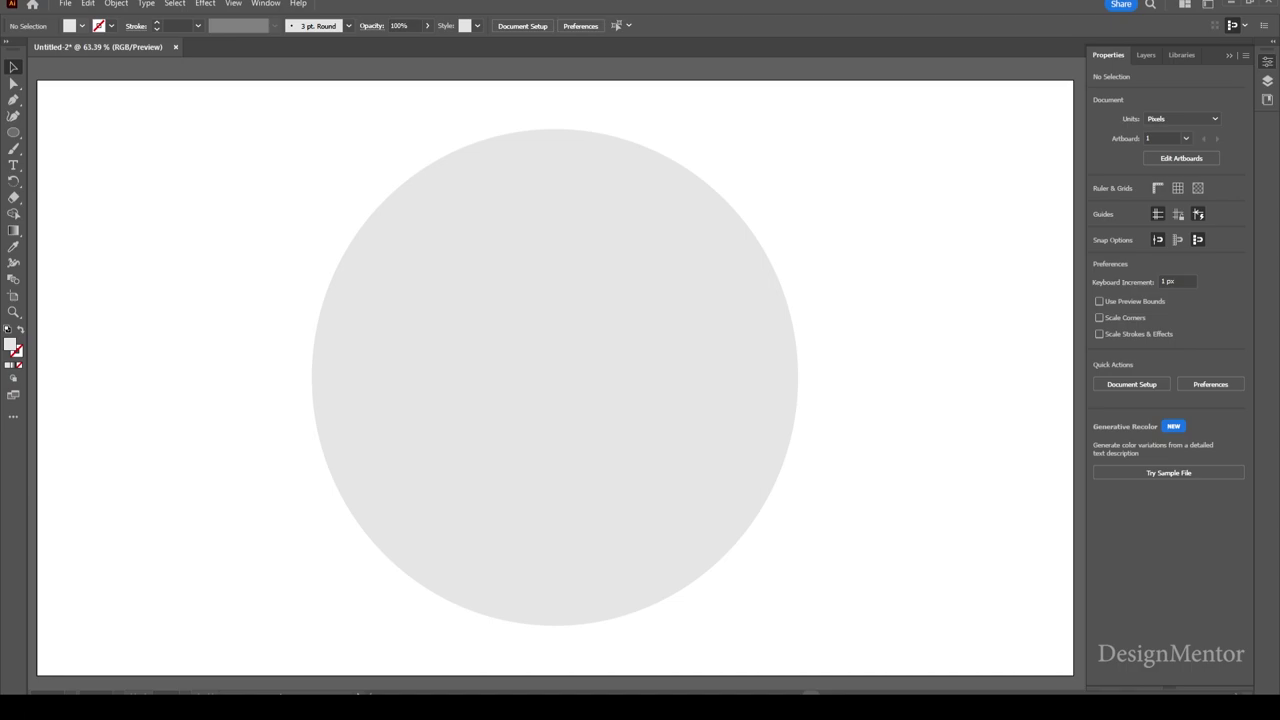
click(82, 26)
click(82, 26)
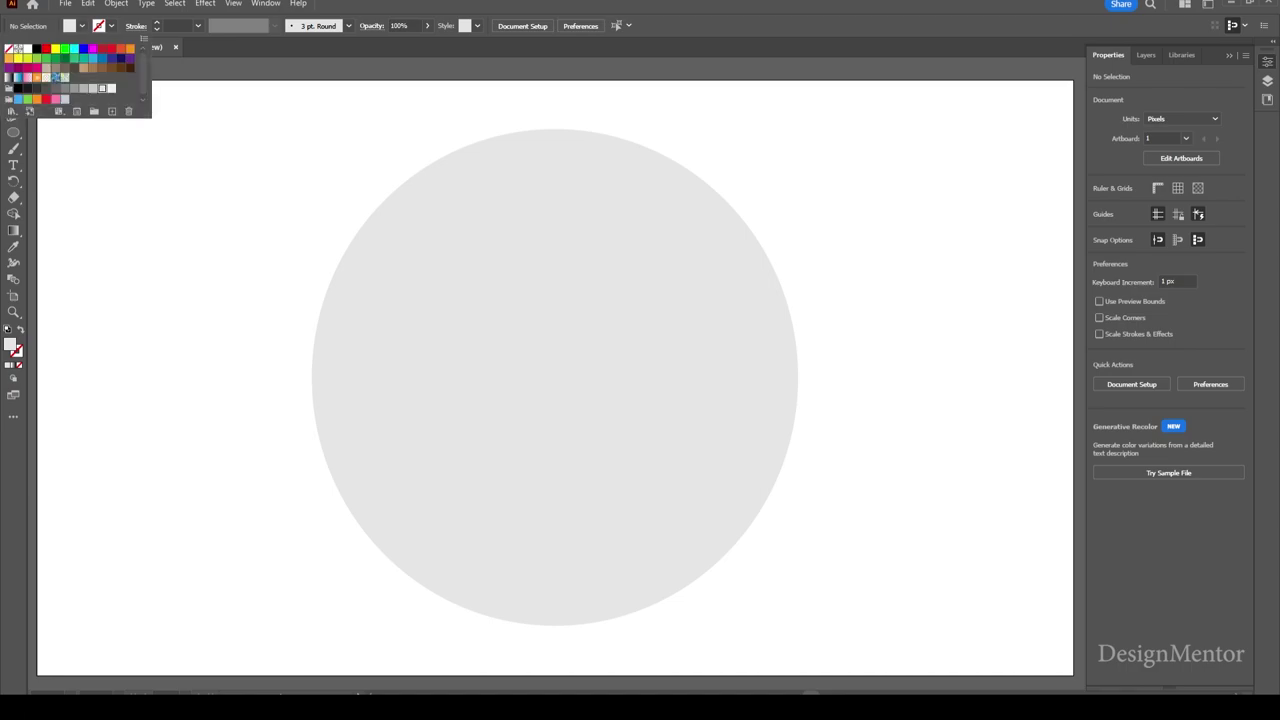
click(9, 48)
click(111, 25)
click(35, 48)
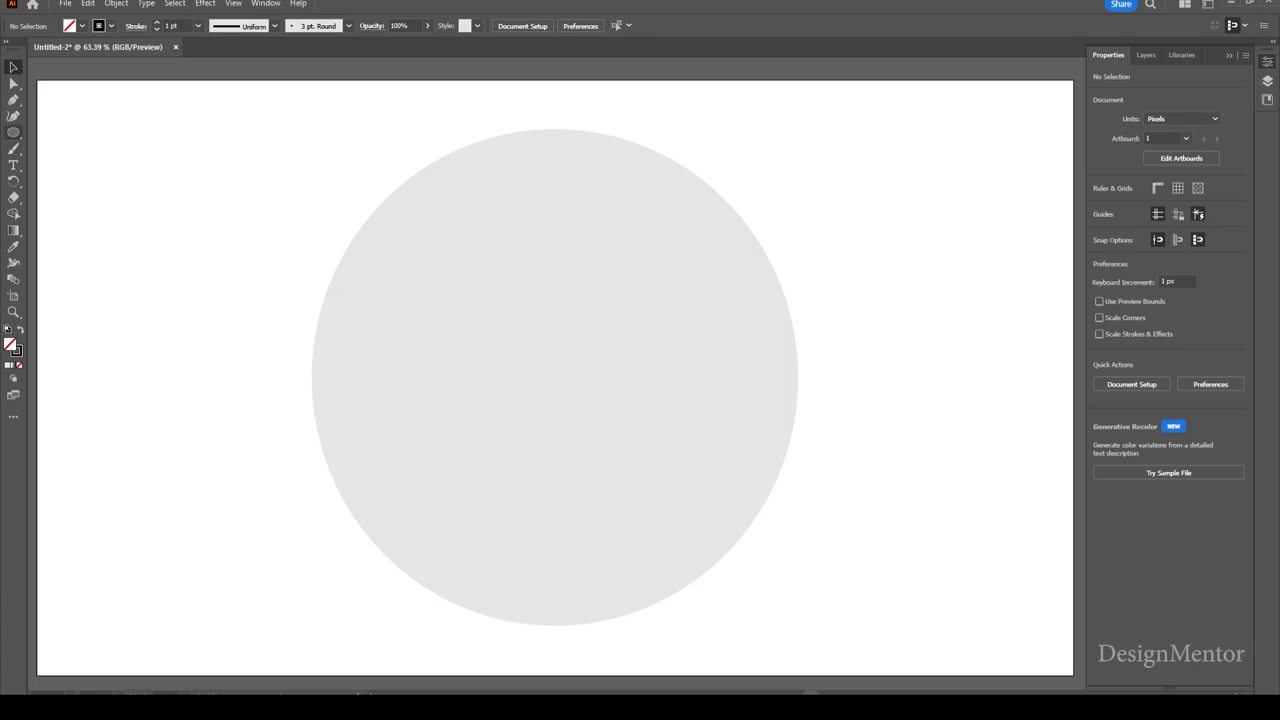
Draw a line from the circle's centre up to its top edge with a 10 pt stroke.
drag(13, 132, 60, 198)
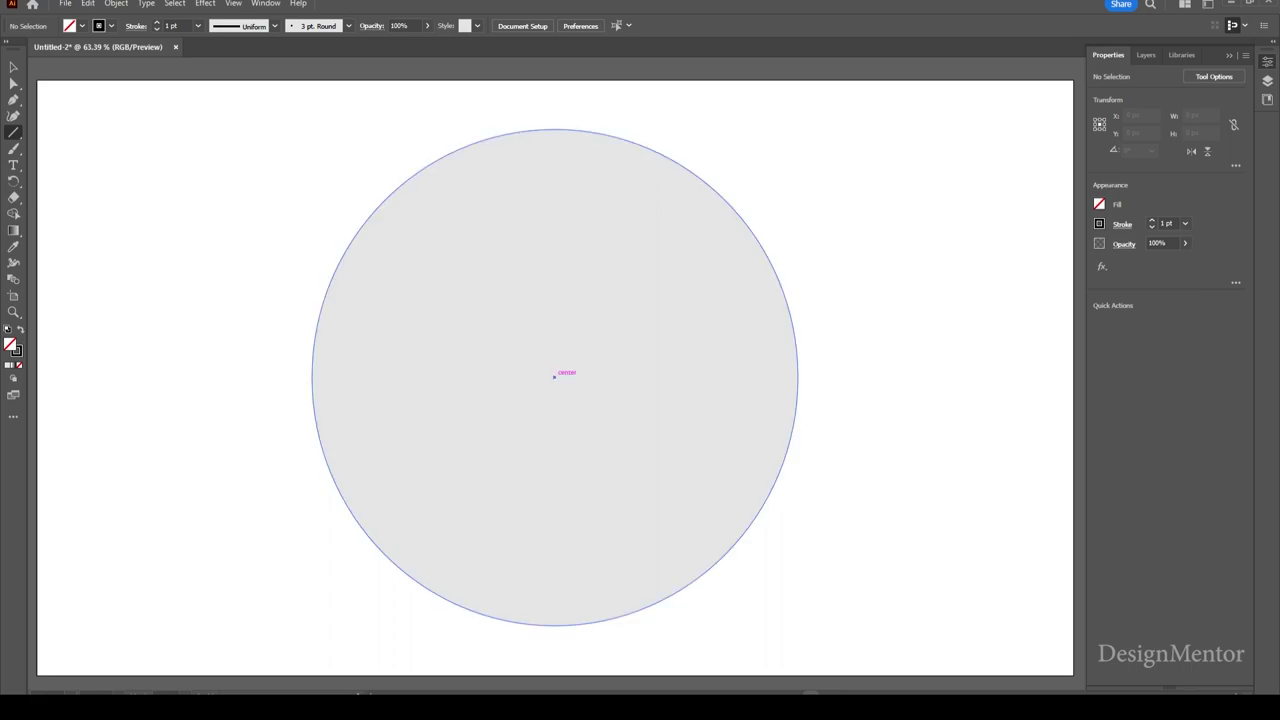
drag(554, 376, 555, 122)
click(173, 25)
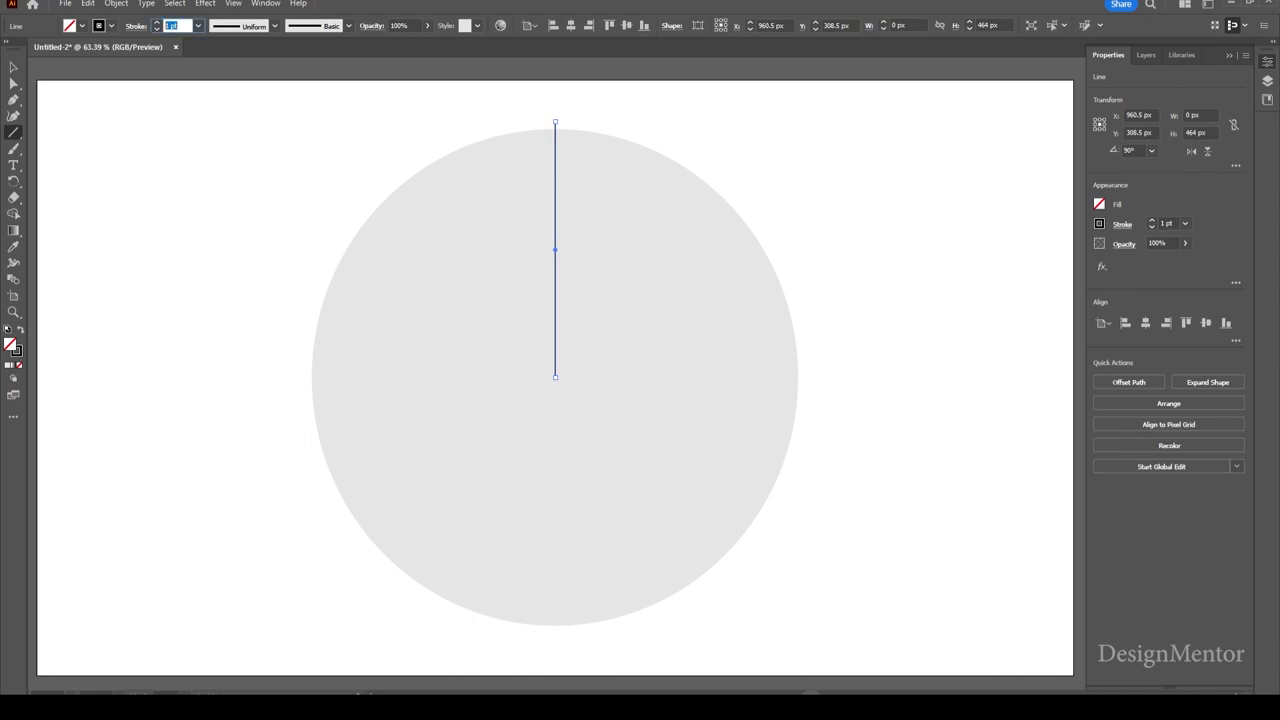
text(10)
key(Return)
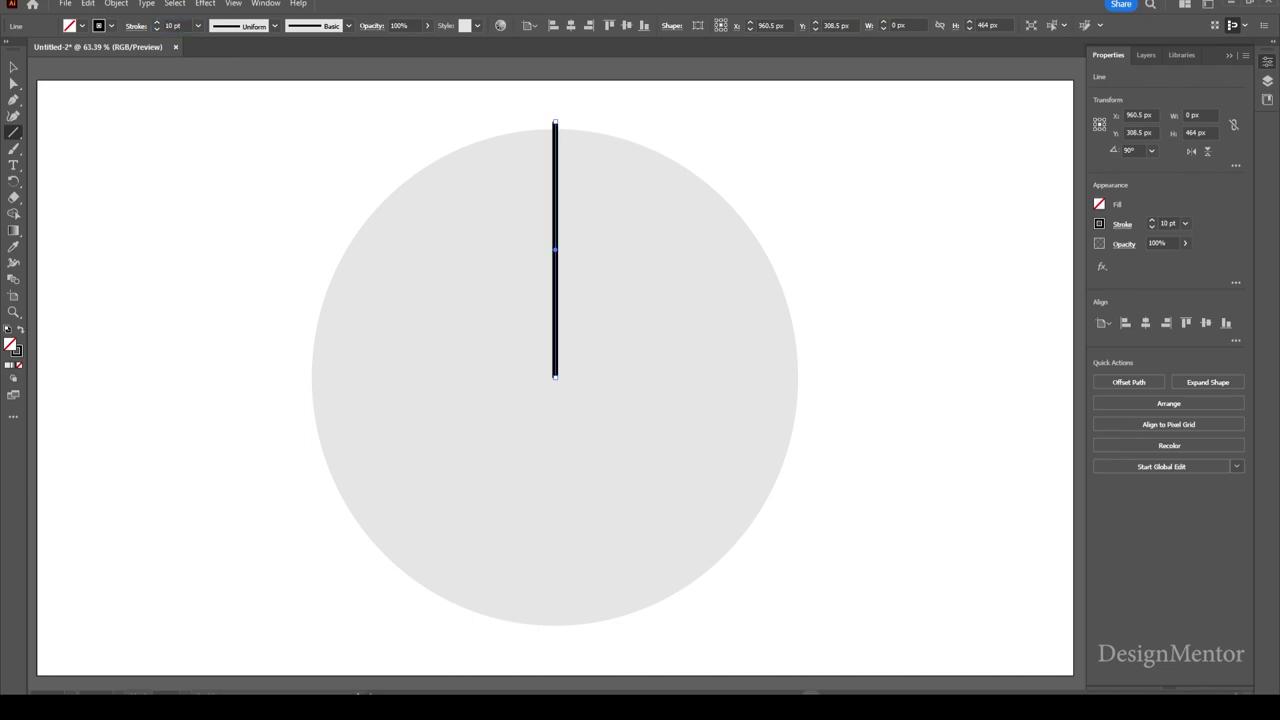
Give the line a flipped tapered width profile, thick at the top, and reselect it.
click(275, 25)
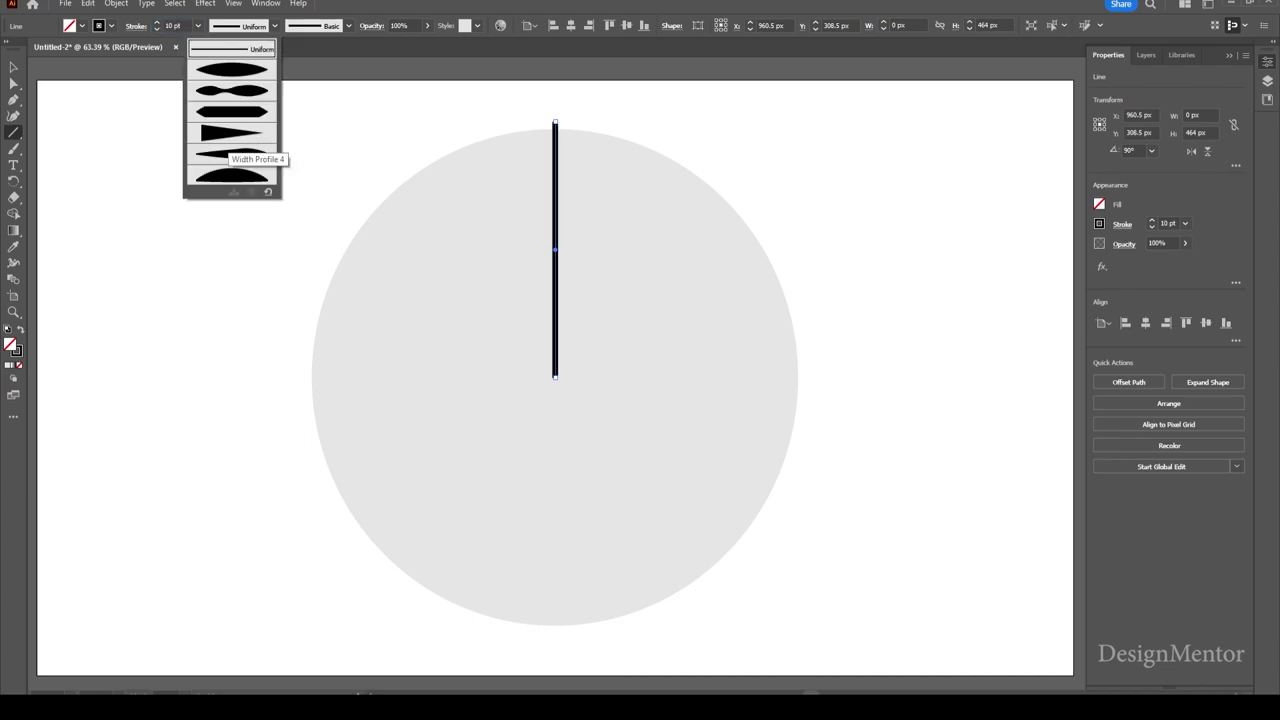
click(250, 160)
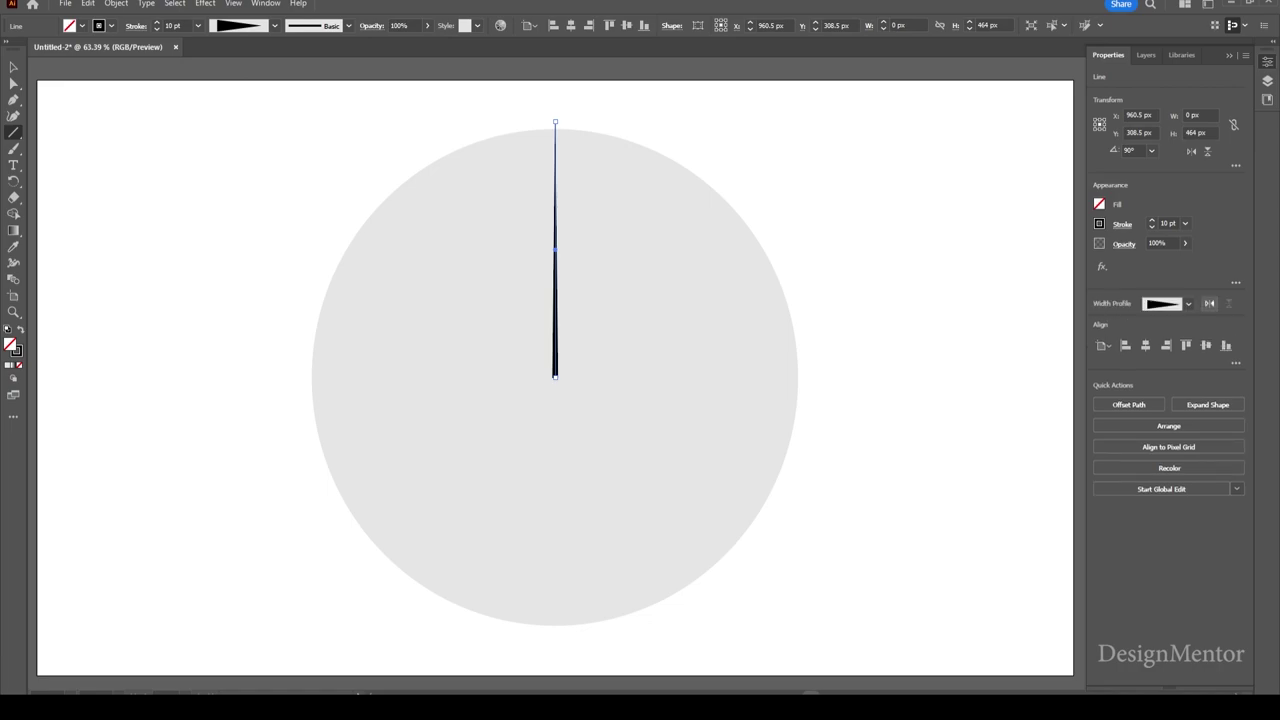
click(1209, 303)
key(v)
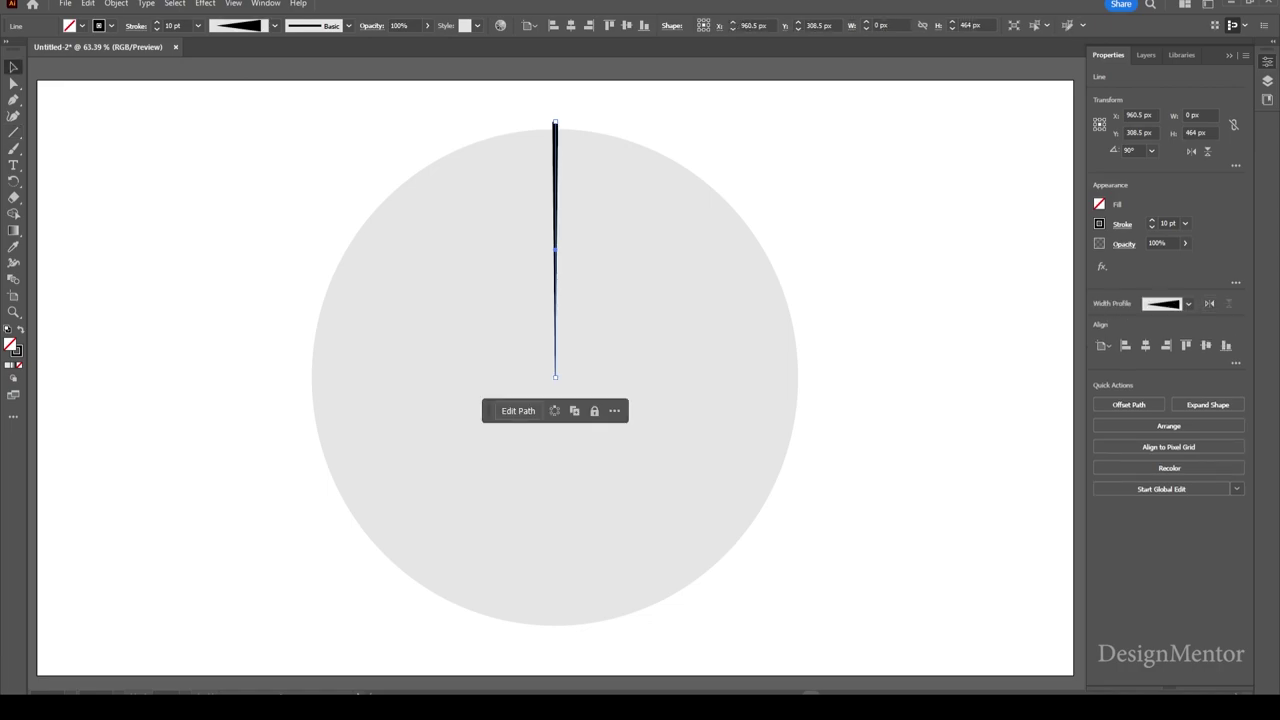
key(ctrl+shift+a)
click(555, 124)
key(r)
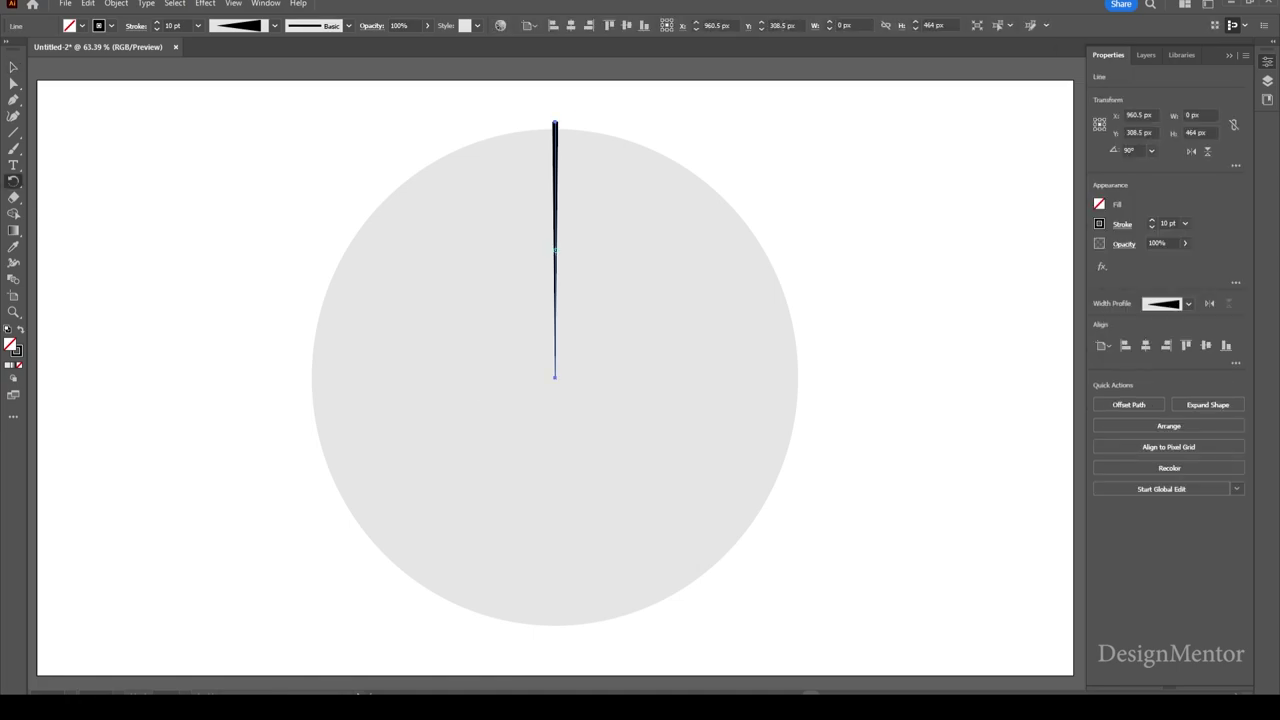
Copy the tapered line rotated 10° about the centre, repeating until spokes fill the circle.
alt+click(555, 377)
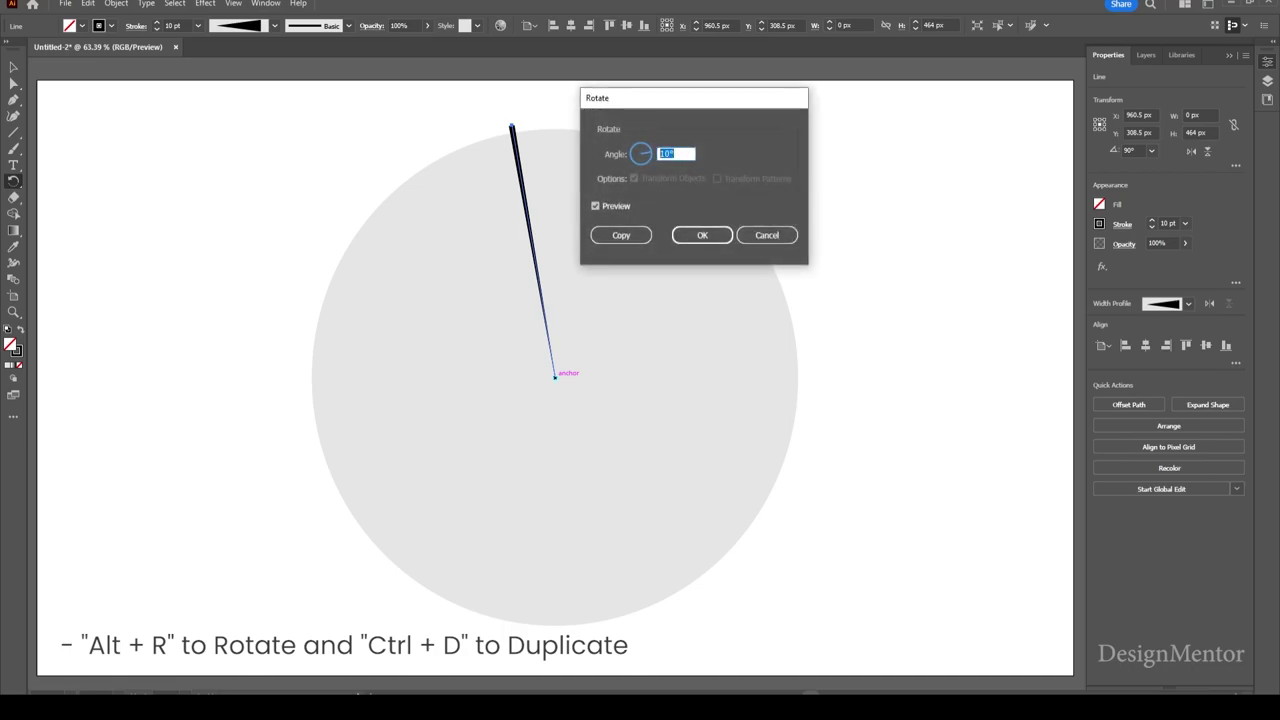
click(620, 235)
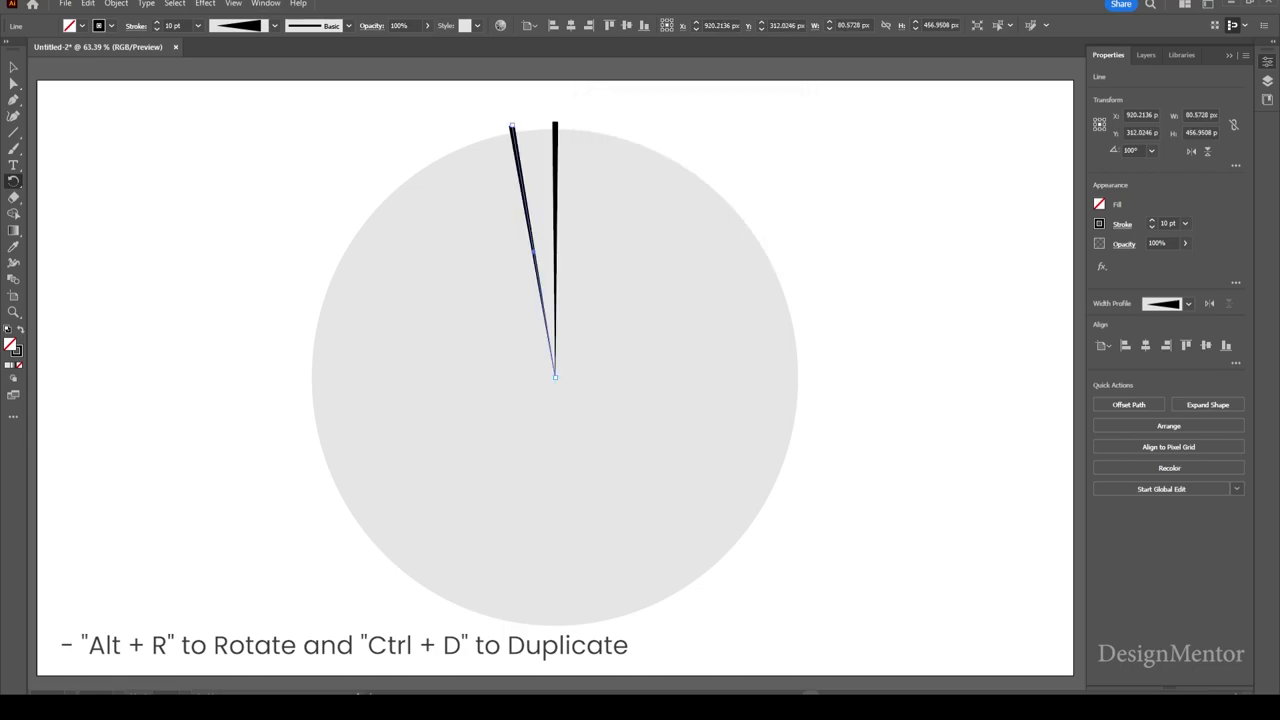
key(ctrl+d)
key(ctrl+d)
key(ctrl+d)
key(ctrl+d)
key(ctrl+d)
key(ctrl+d)
key(ctrl+d)
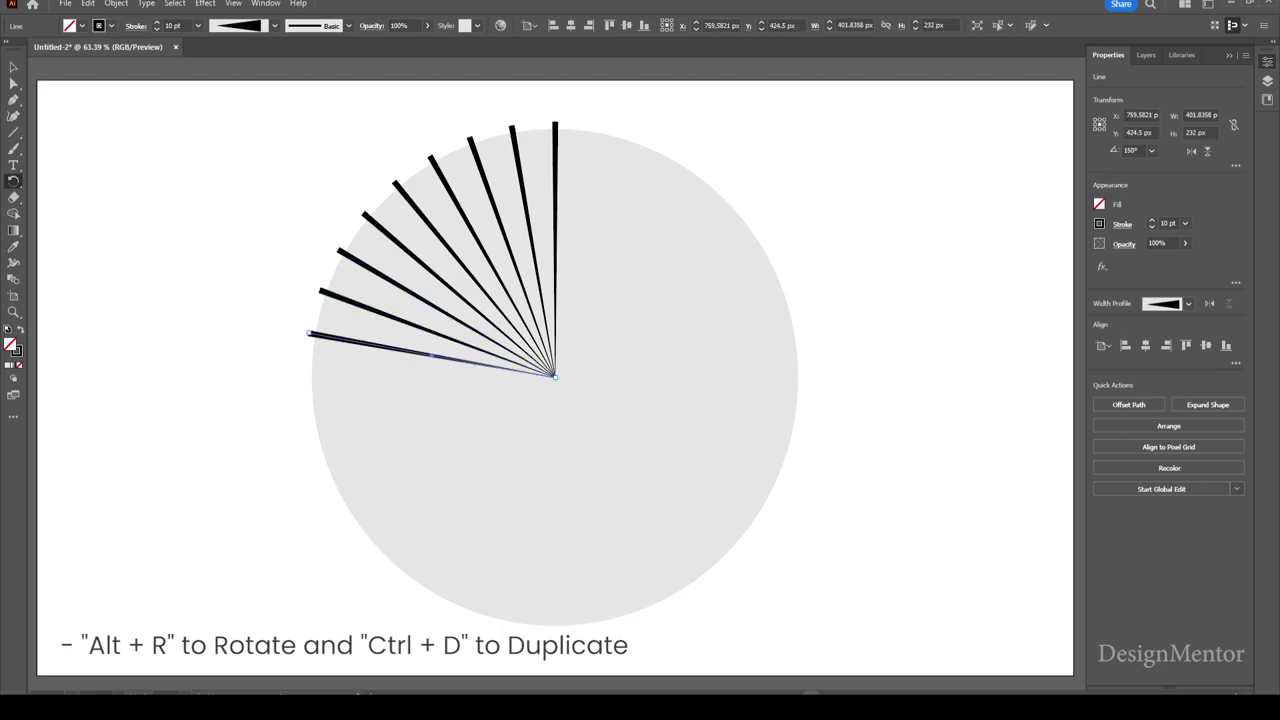
key(ctrl+d)
key(ctrl+d)
key(ctrl+d)
key(ctrl+d)
key(ctrl+d)
key(ctrl+d)
key(ctrl+d)
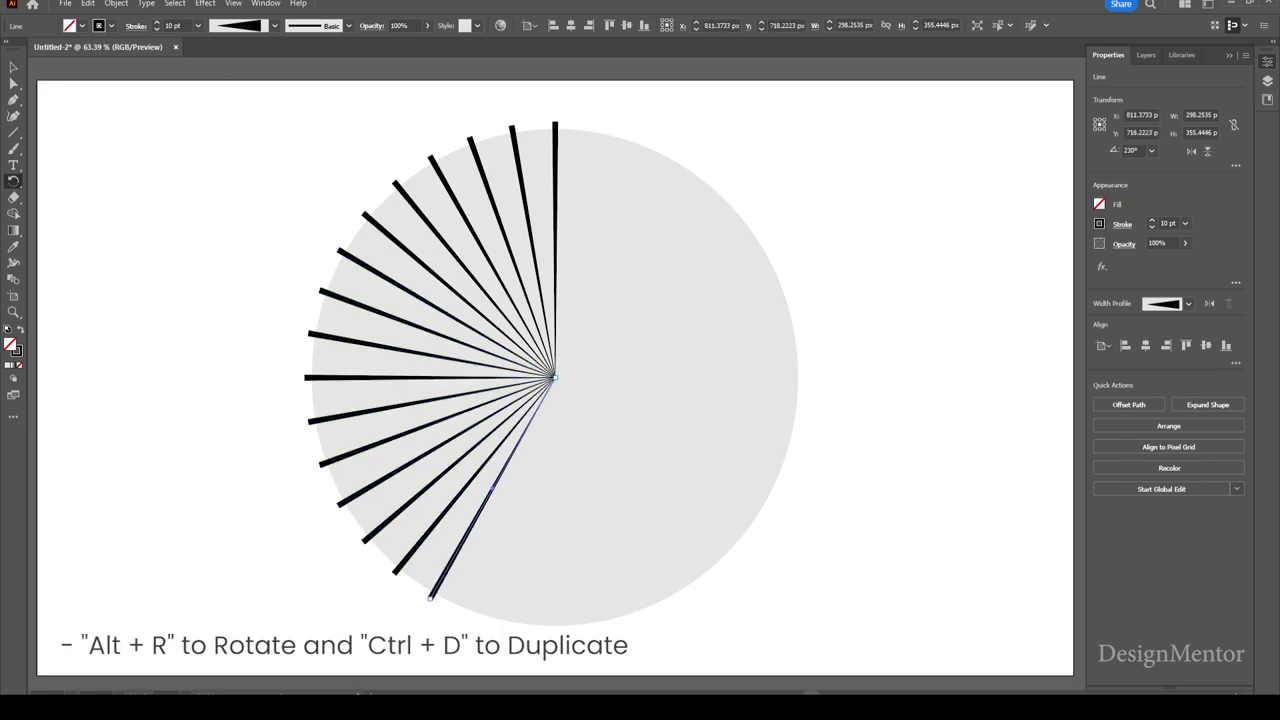
key(ctrl+d)
key(ctrl+d)
key(ctrl+d)
key(ctrl+d)
key(ctrl+d)
key(ctrl+d)
key(ctrl+d)
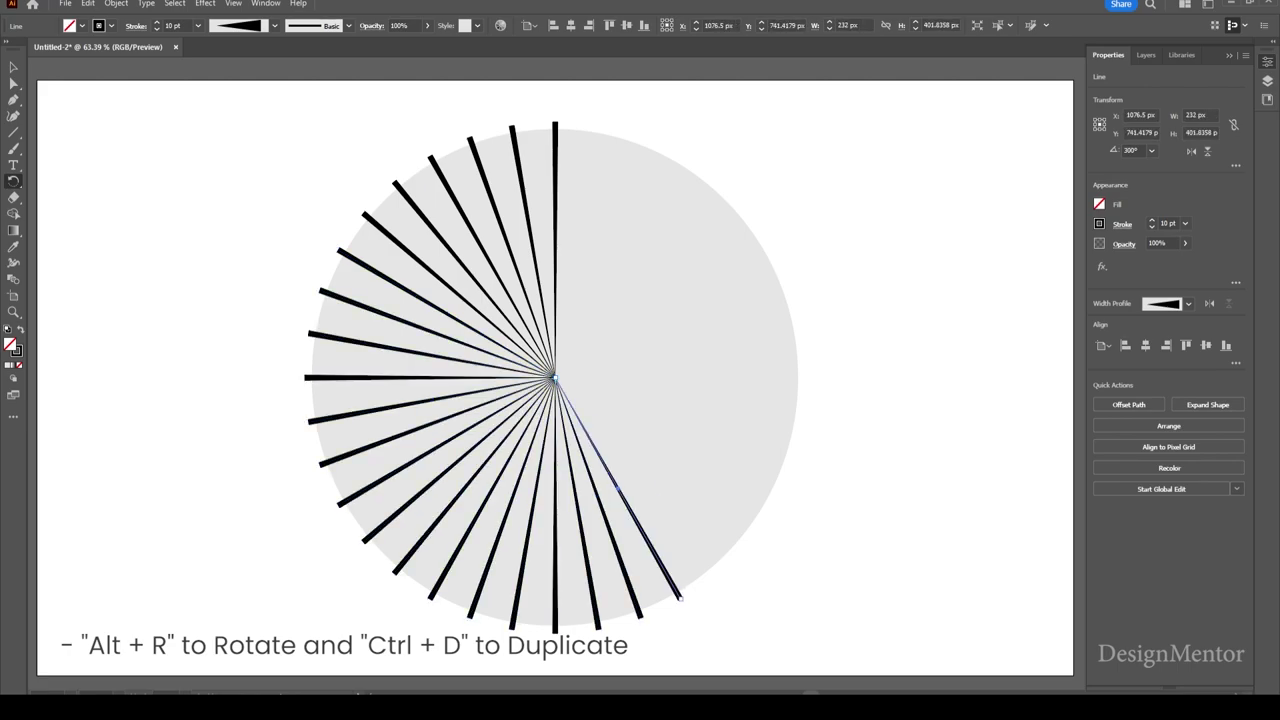
key(ctrl+d)
key(ctrl+d)
key(ctrl+d)
key(ctrl+d)
key(ctrl+d)
key(ctrl+d)
key(ctrl+d)
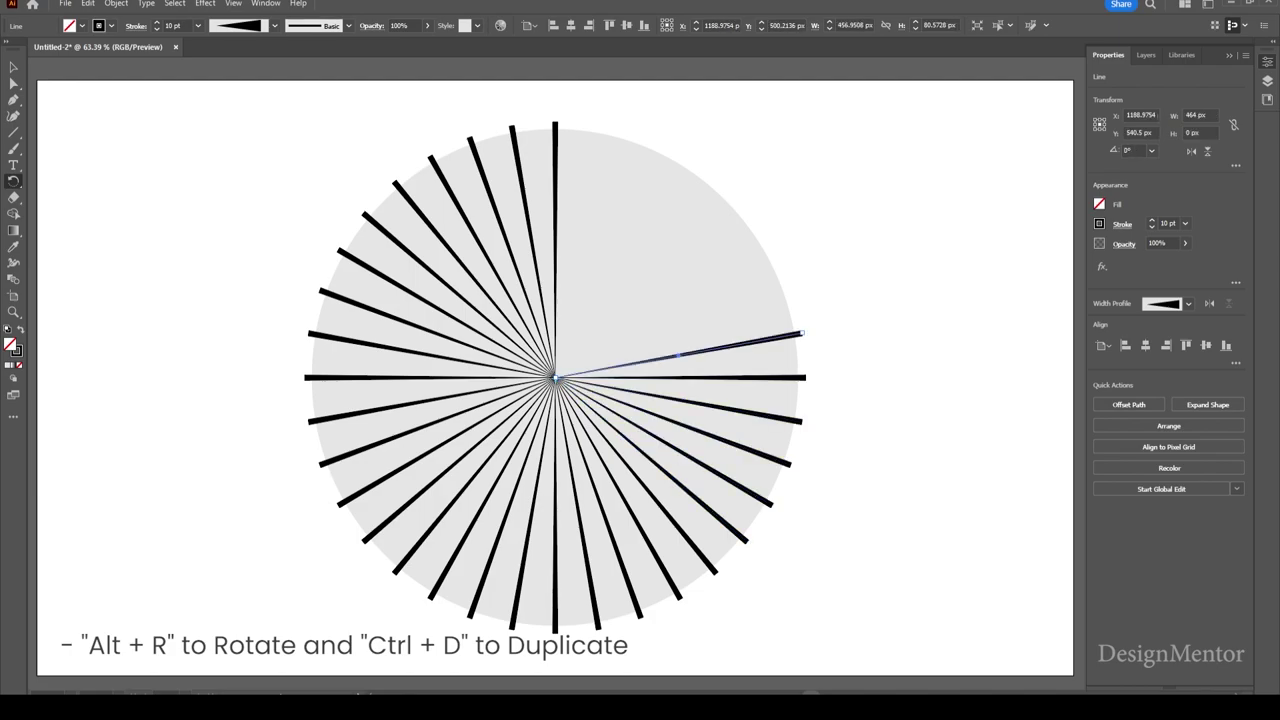
key(ctrl+d)
key(ctrl+d)
key(ctrl+d)
key(ctrl+d)
key(ctrl+d)
key(ctrl+d)
key(ctrl+d)
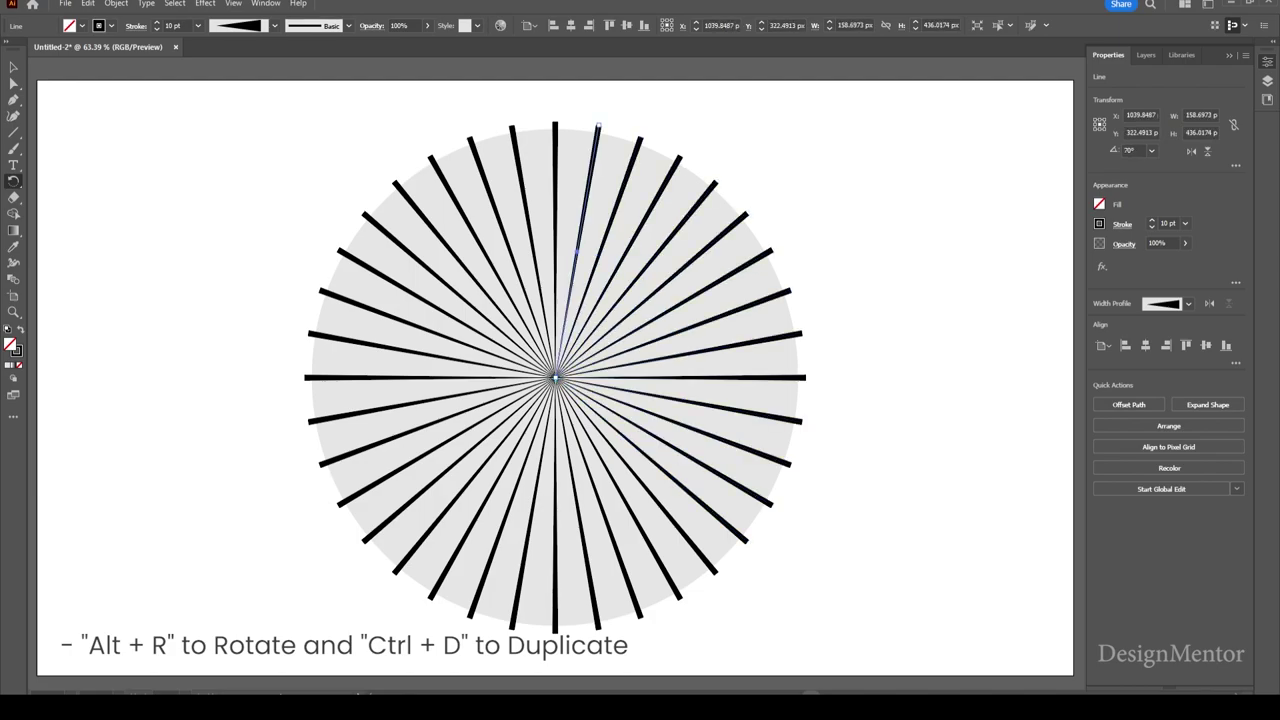
key(ctrl+d)
key(b)
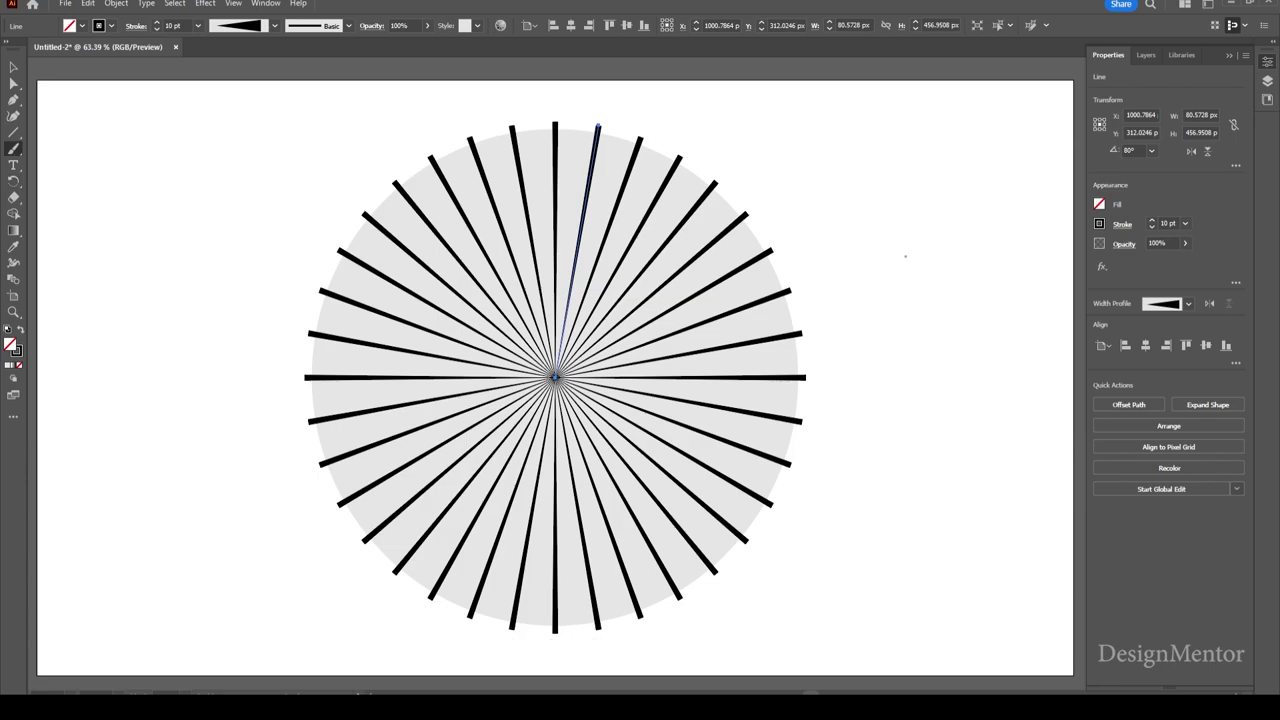
key(v)
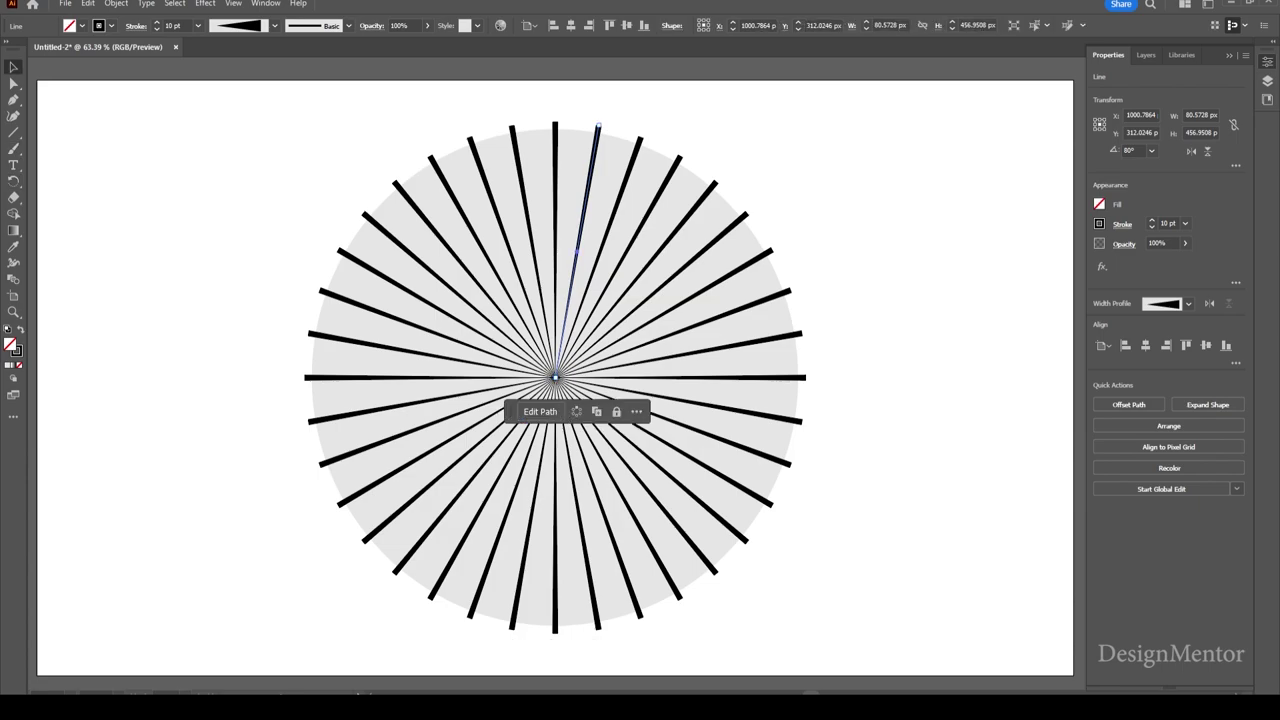
key(ctrl+shift+a)
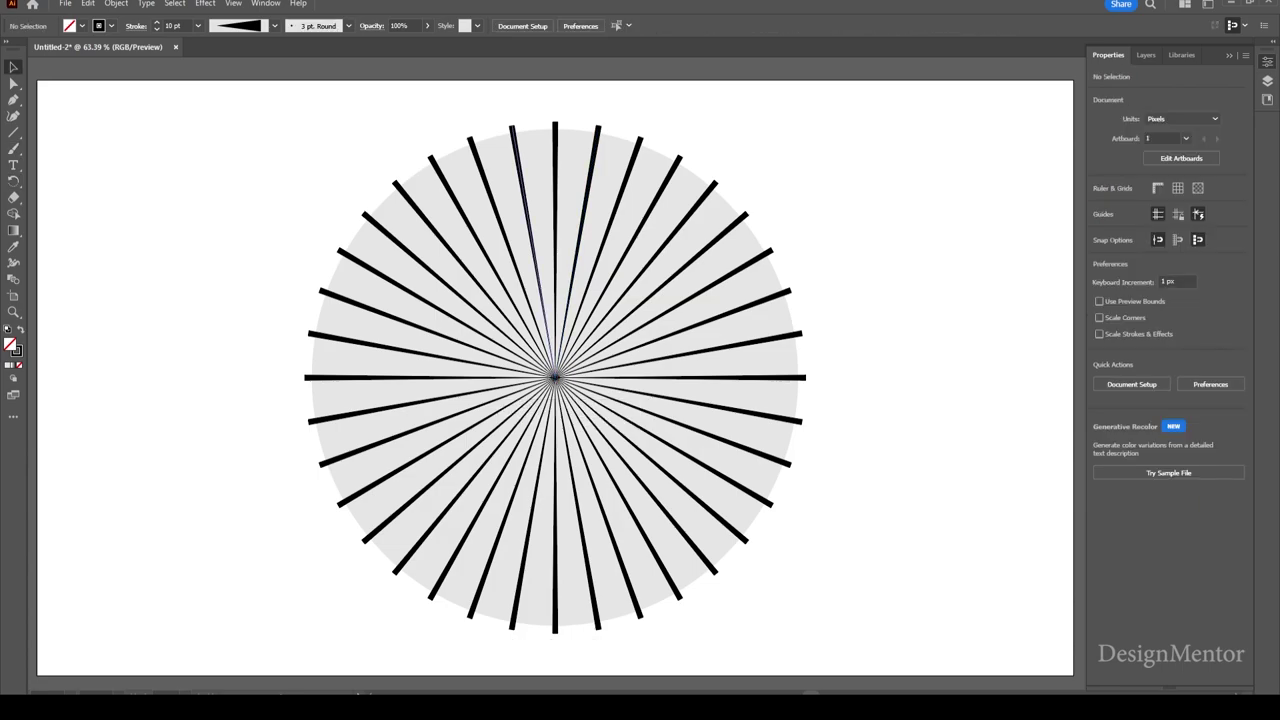
Select all the spokes and circle and expand their appearance into filled shapes.
drag(262, 117, 808, 634)
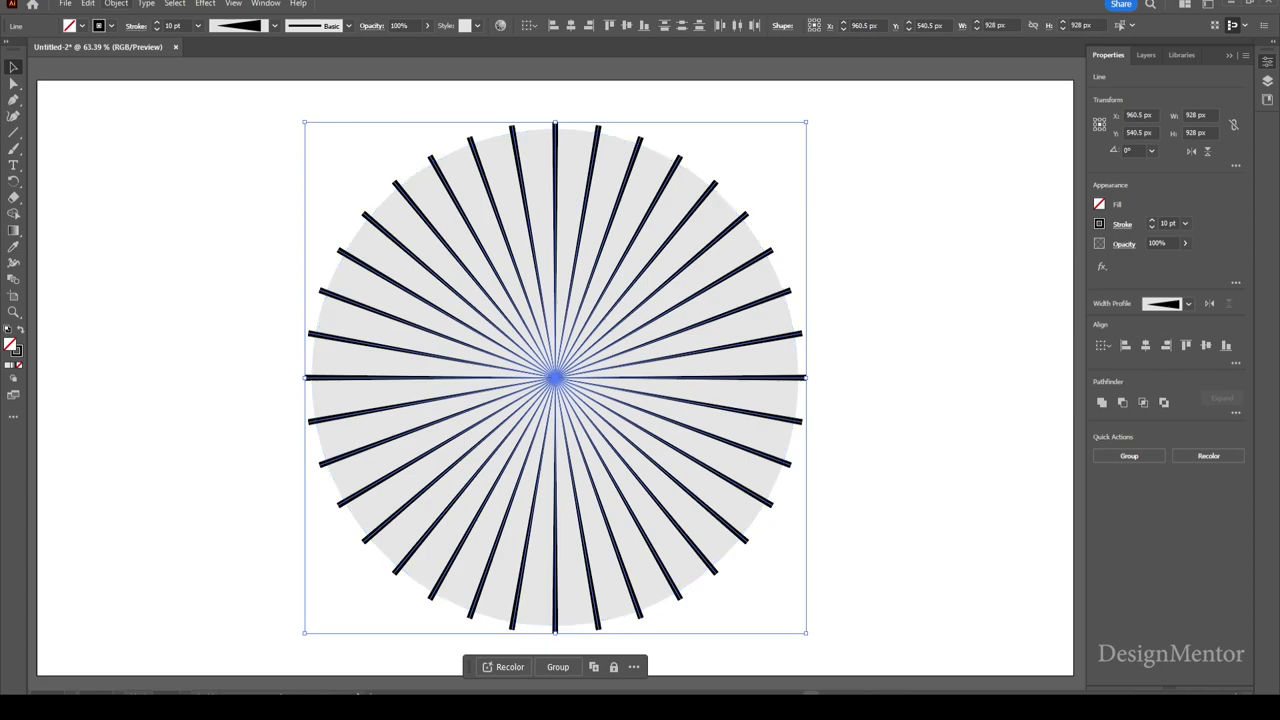
click(116, 3)
click(150, 193)
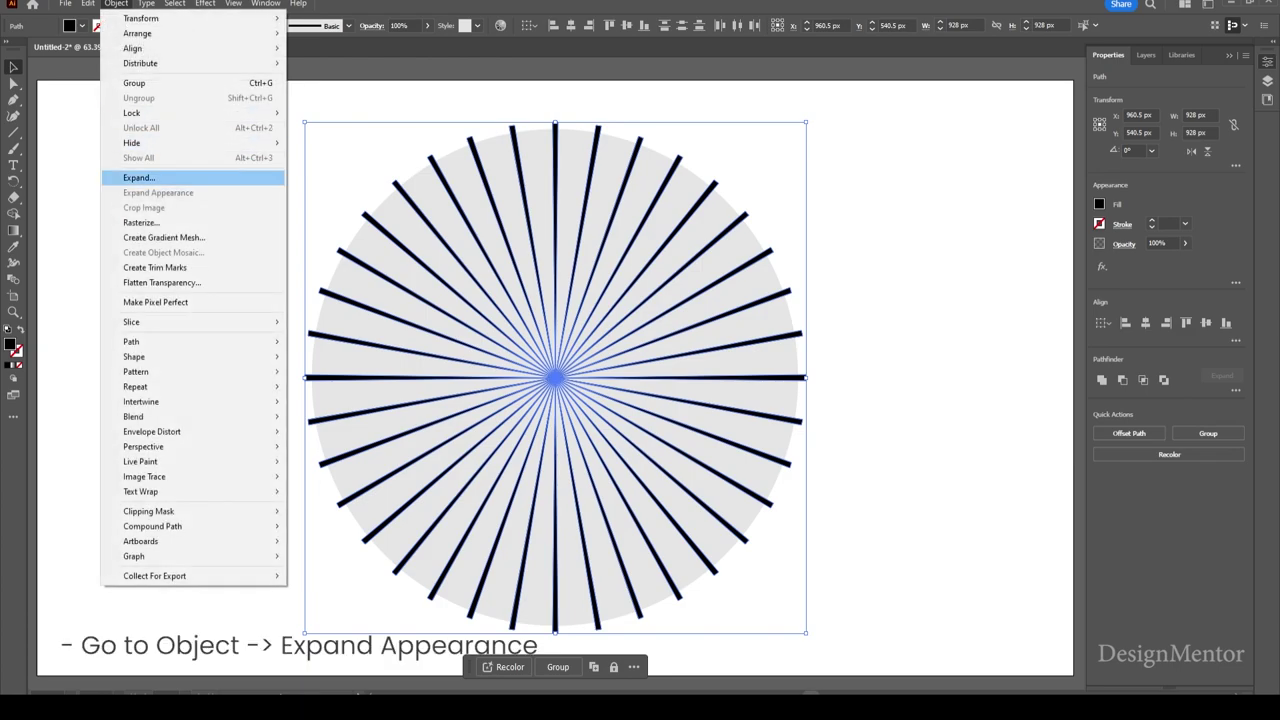
Divide the grey circle along the spokes with Pathfinder Divide.
drag(217, 100, 845, 628)
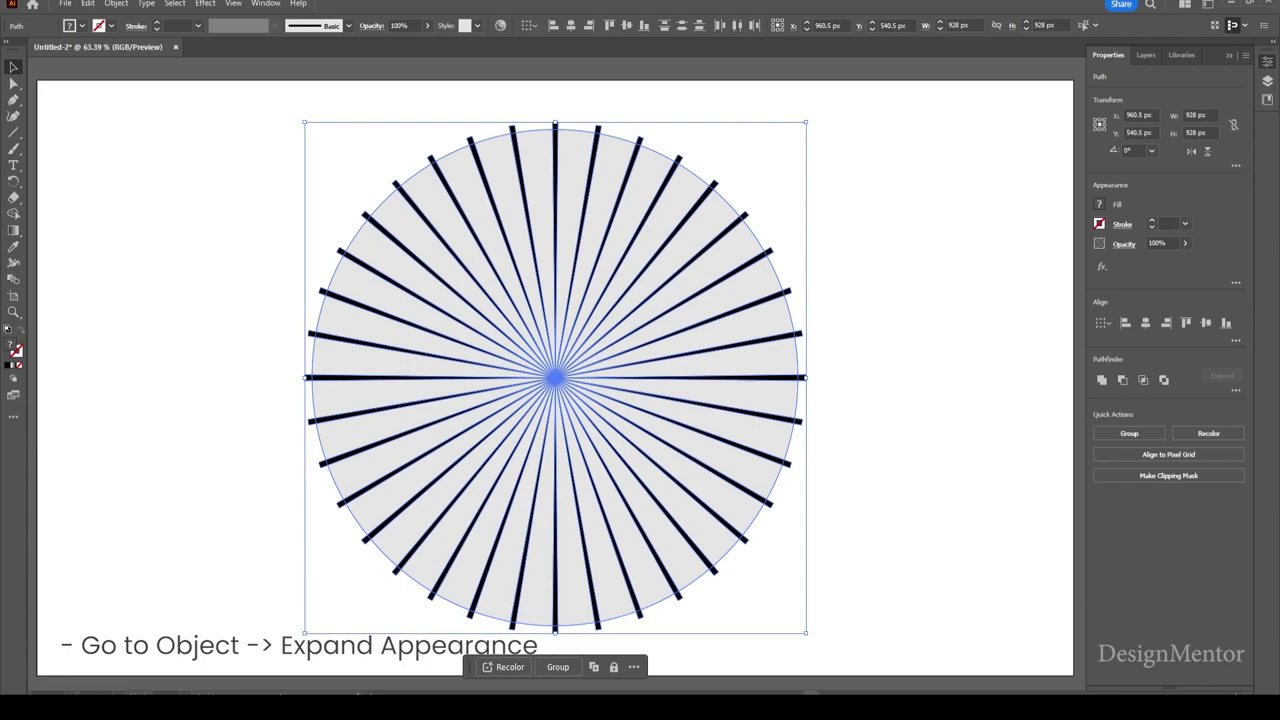
click(265, 3)
click(290, 214)
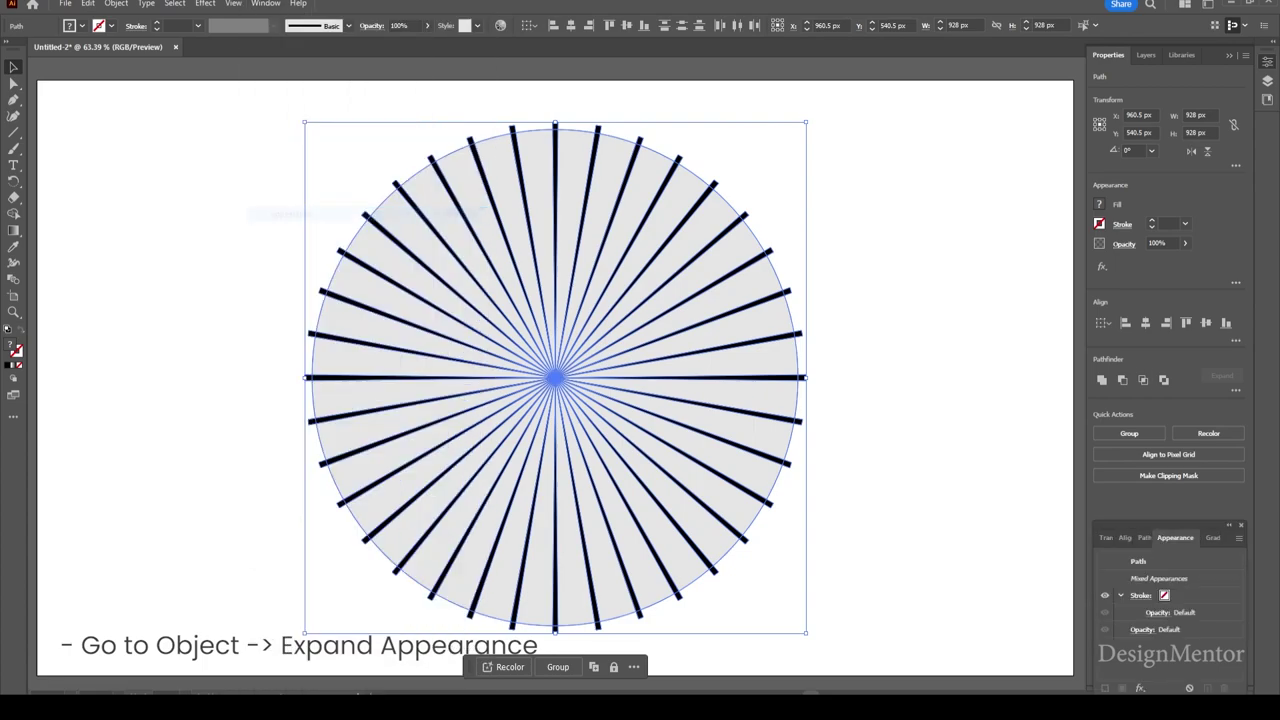
click(1144, 537)
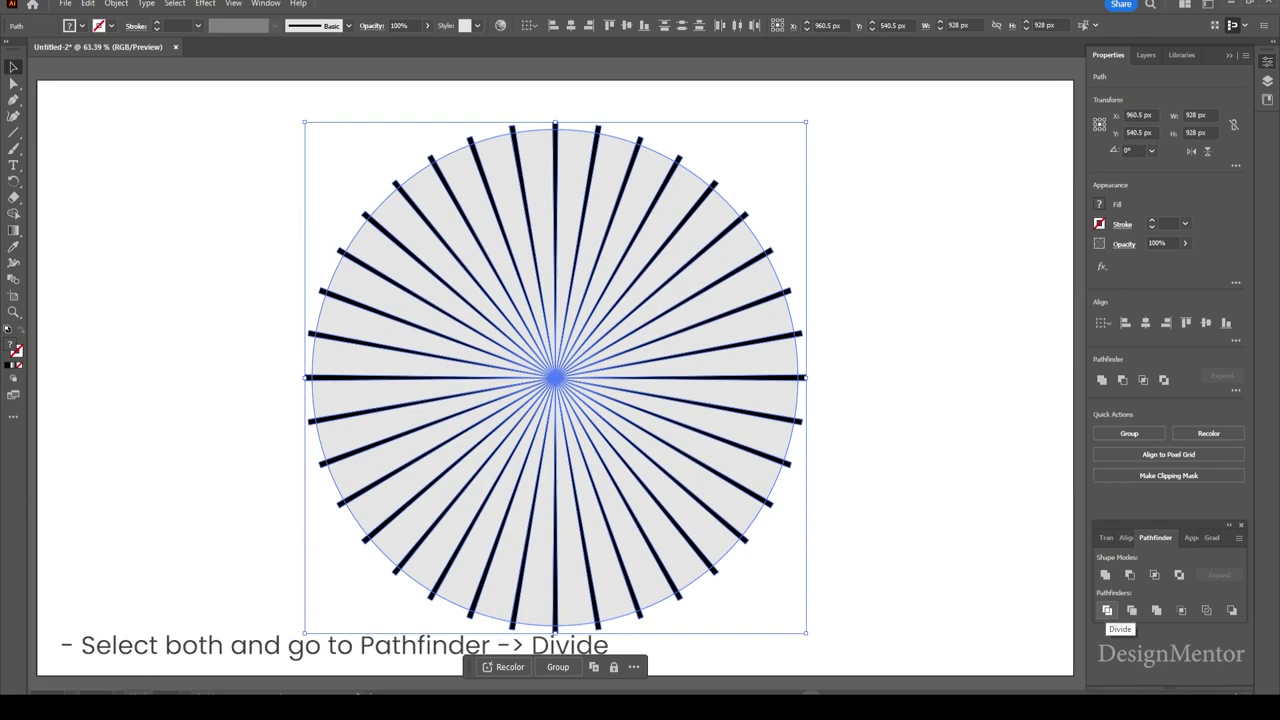
click(1107, 610)
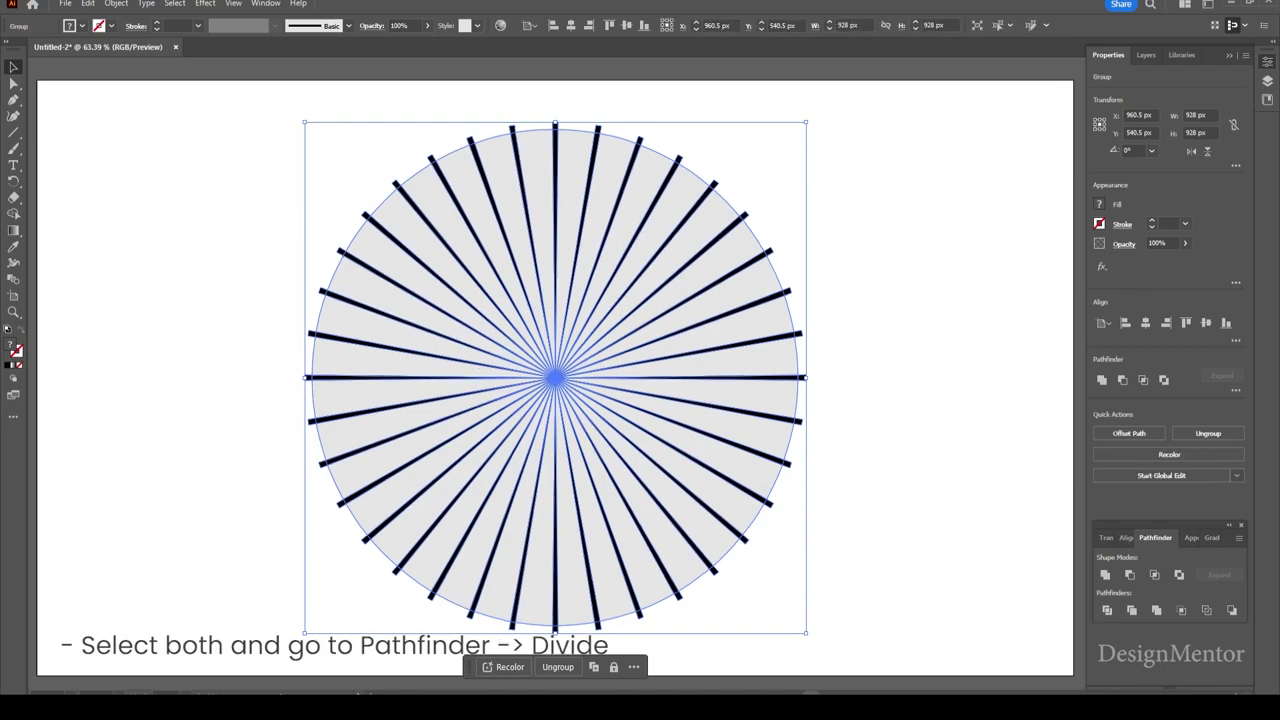
Ungroup the divided artwork and delete the black rays from the top round to the right horizontal.
right_click(705, 223)
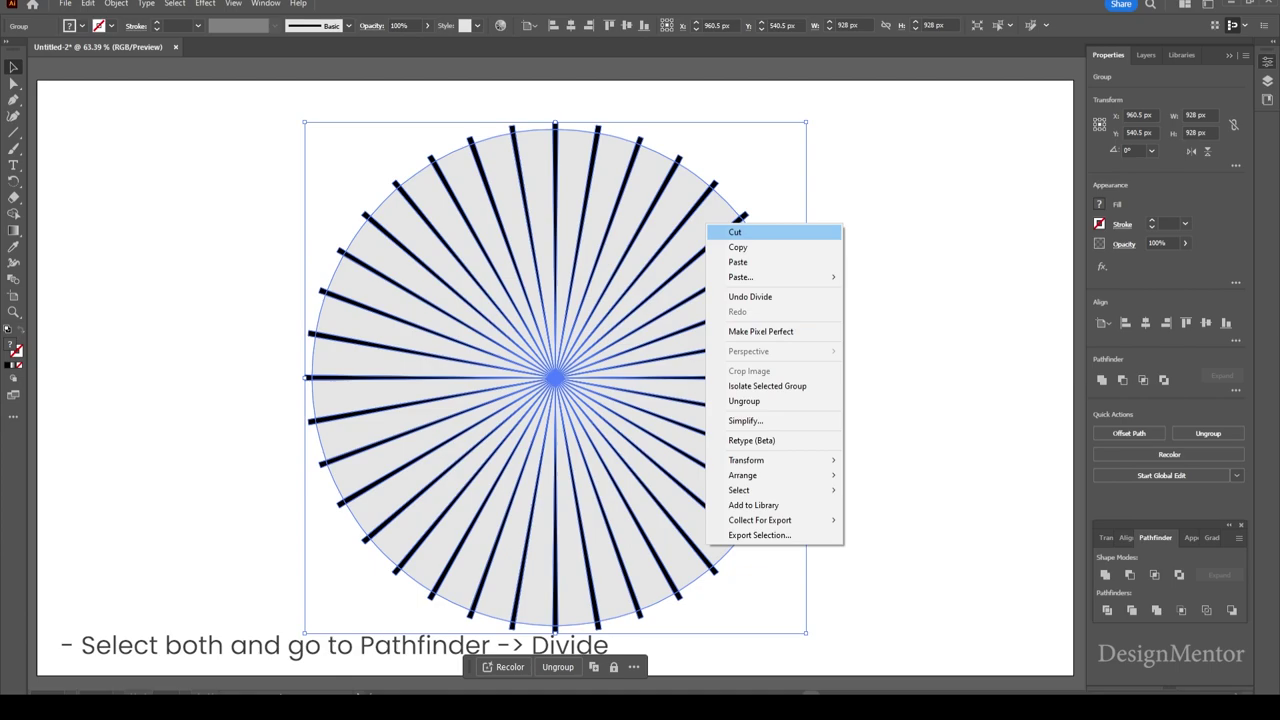
click(760, 401)
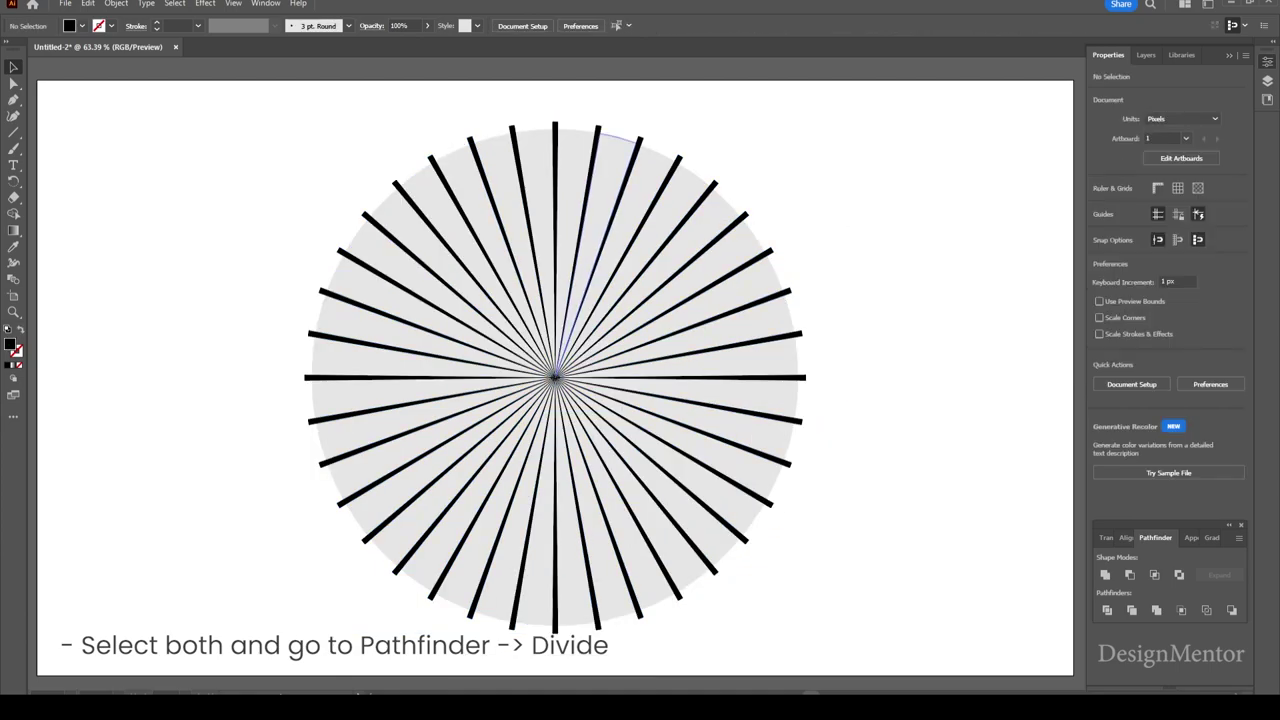
click(641, 151)
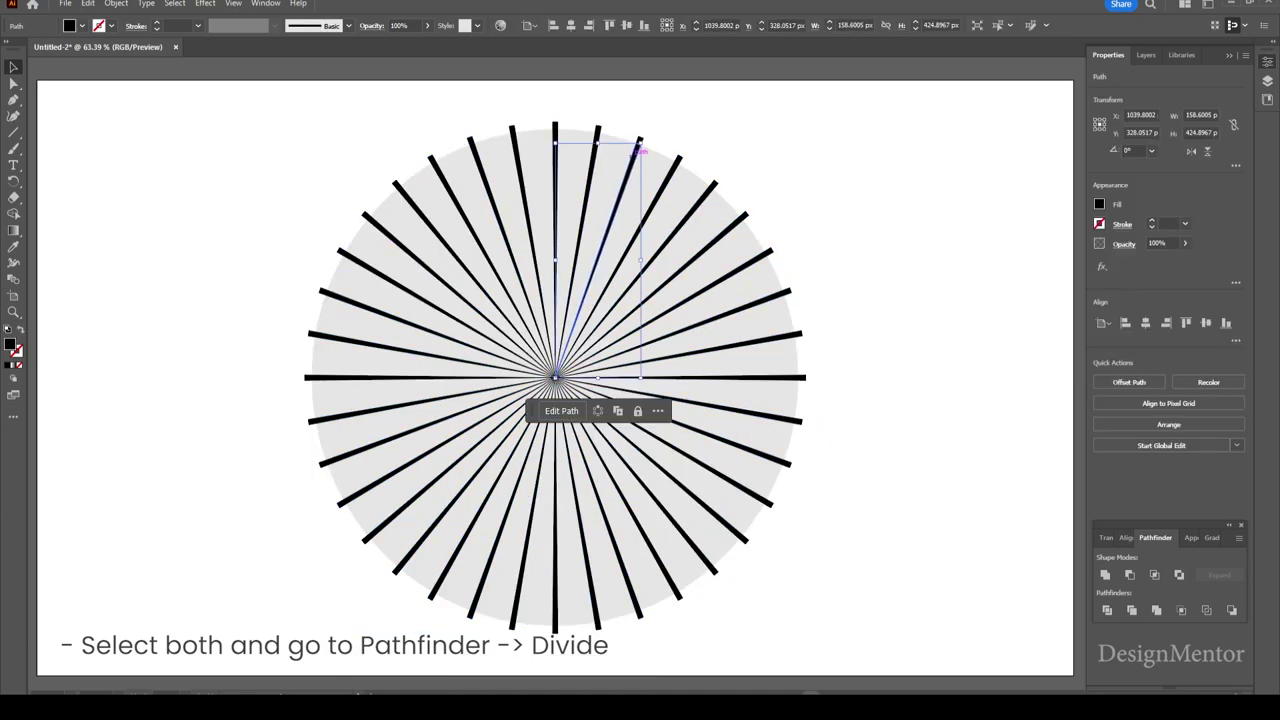
key(Delete)
click(644, 138)
key(Delete)
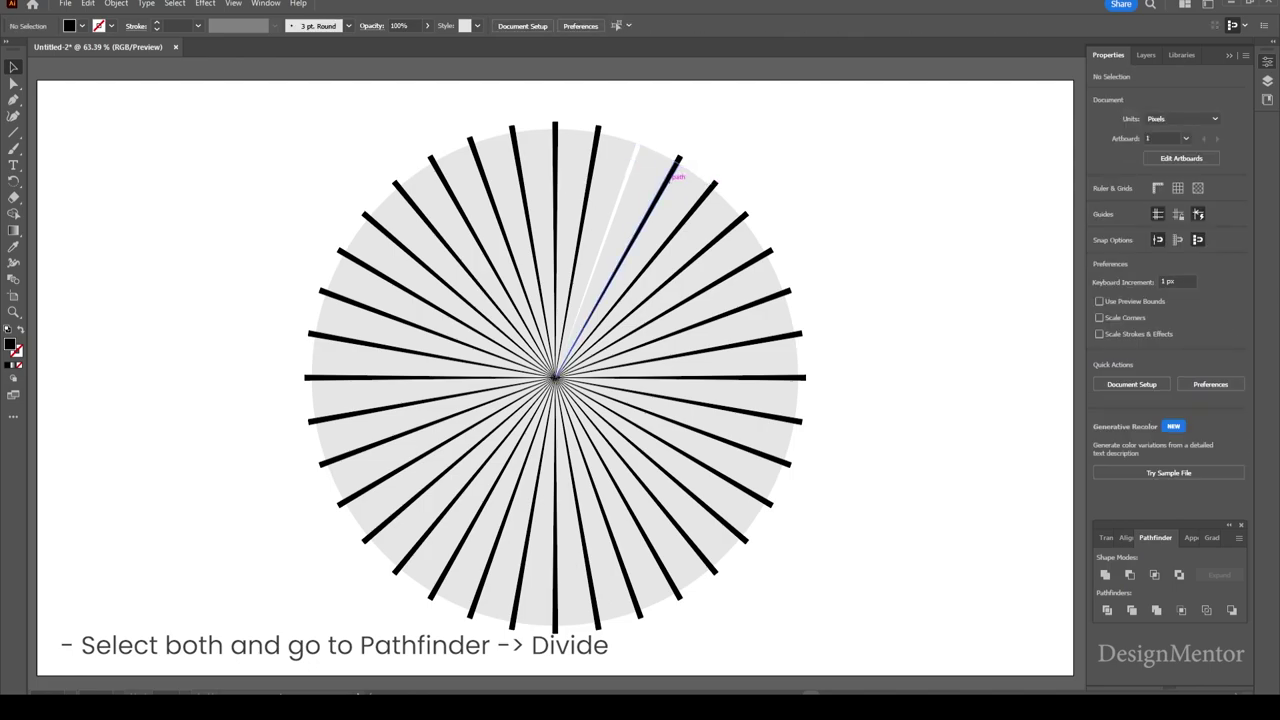
click(674, 168)
key(Delete)
click(678, 158)
key(Delete)
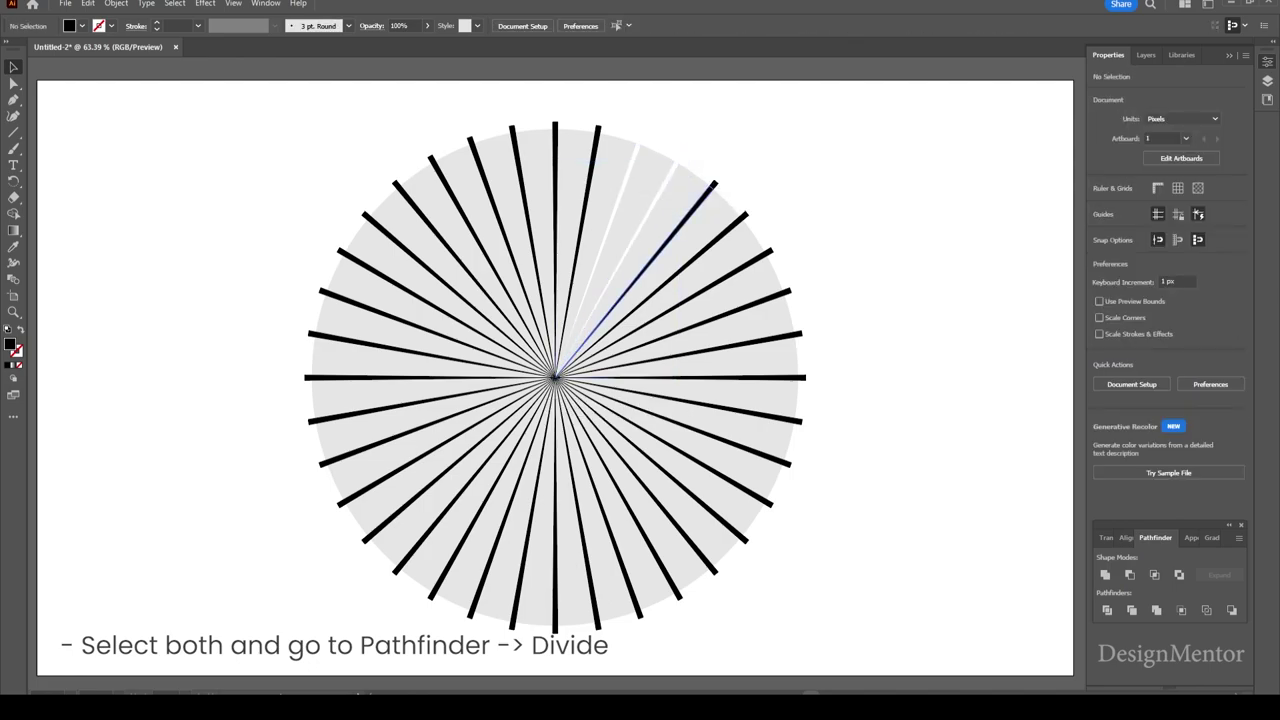
click(713, 187)
key(Delete)
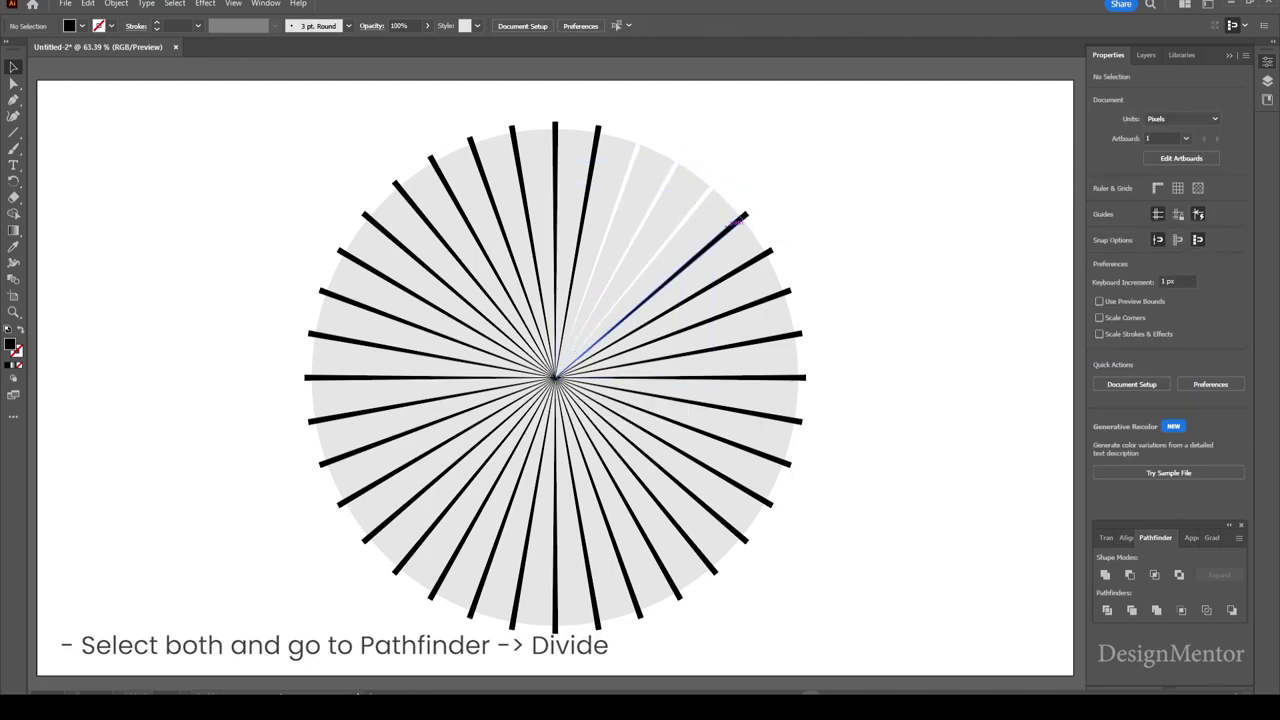
click(744, 214)
key(Delete)
click(736, 272)
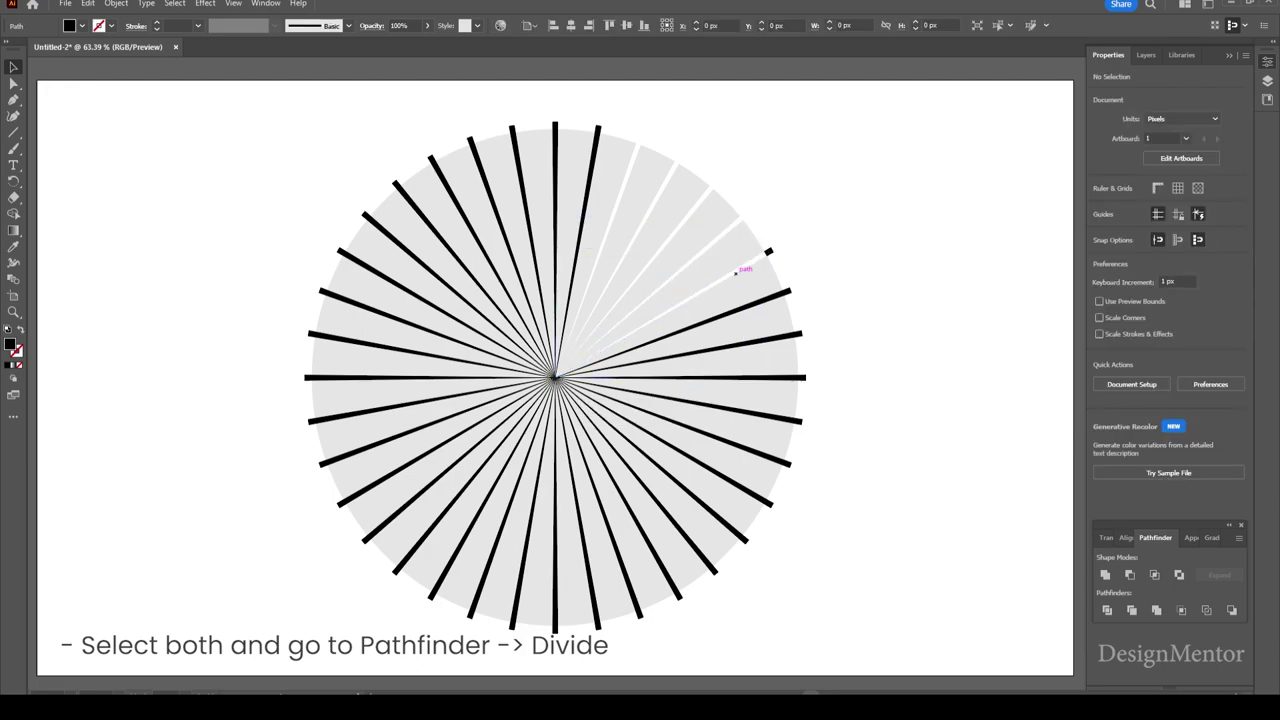
key(Delete)
click(786, 289)
key(Delete)
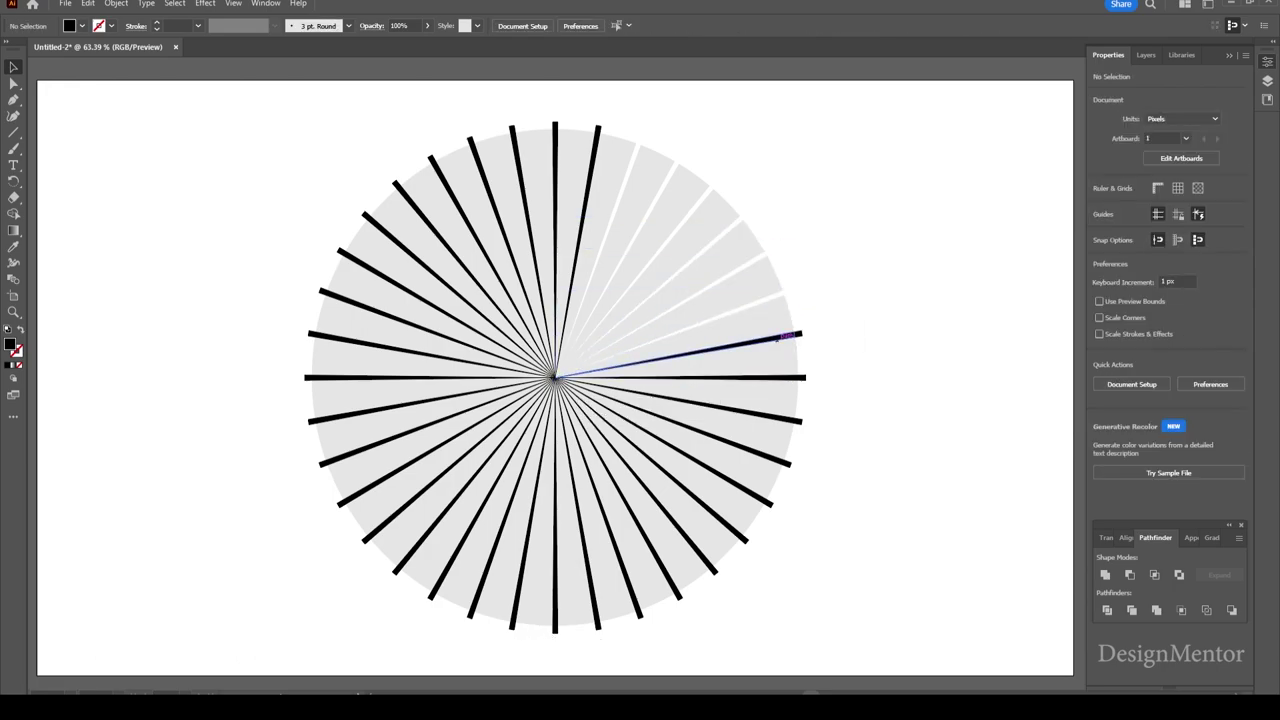
click(785, 337)
key(Delete)
click(796, 378)
key(Delete)
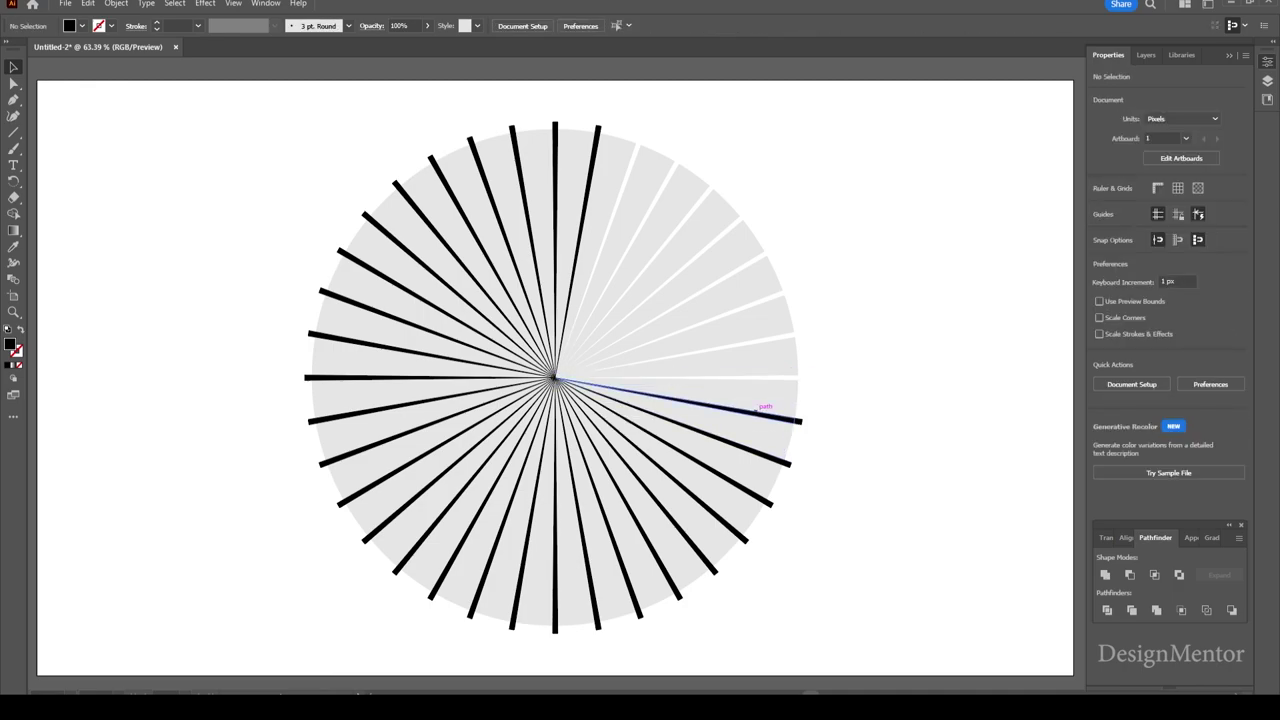
Delete the black rays across the lower right down to the bottom vertical ray.
click(757, 410)
key(Delete)
click(775, 451)
key(Delete)
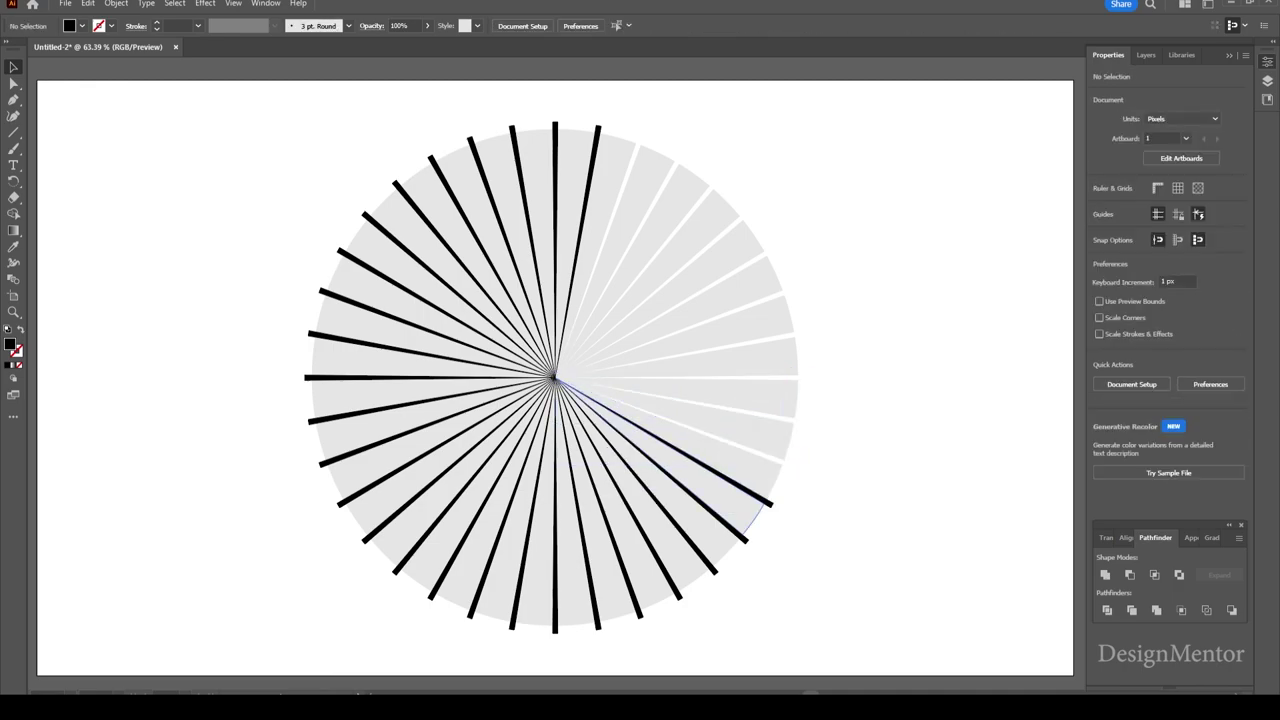
click(765, 499)
key(Delete)
click(730, 524)
key(Delete)
click(683, 530)
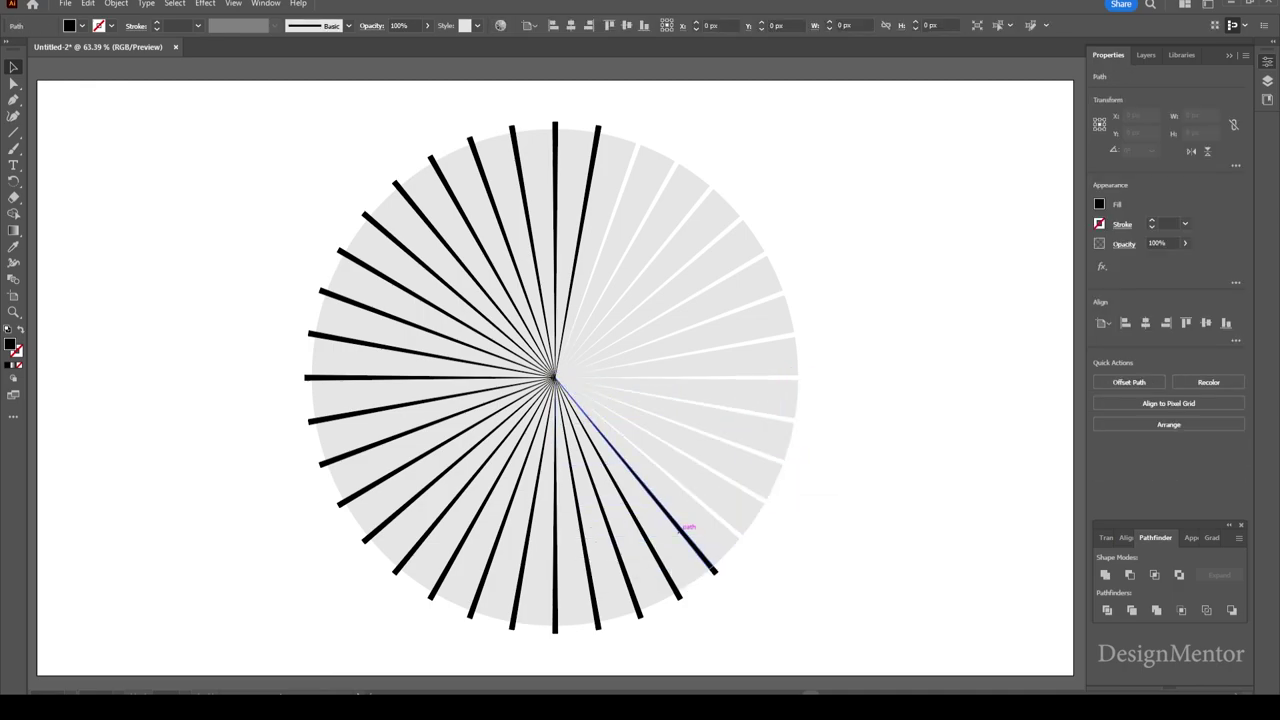
key(Delete)
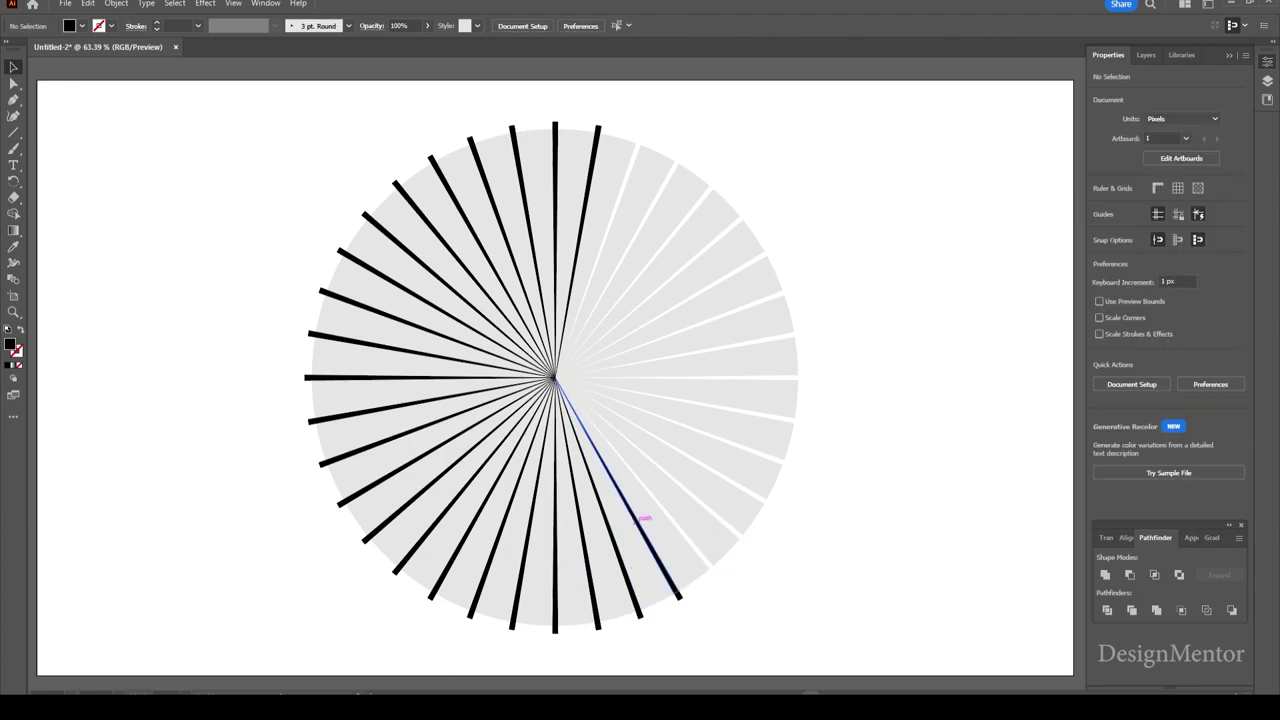
click(636, 517)
key(Delete)
click(626, 571)
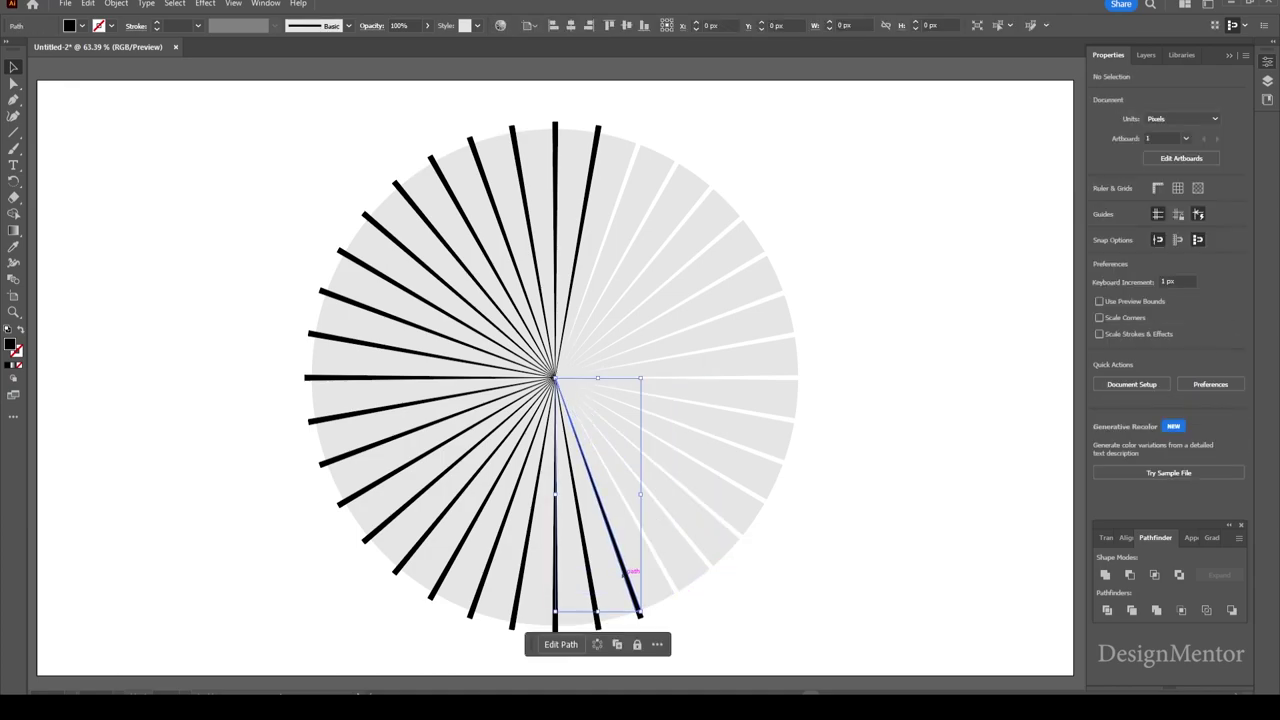
key(Delete)
click(592, 590)
key(Delete)
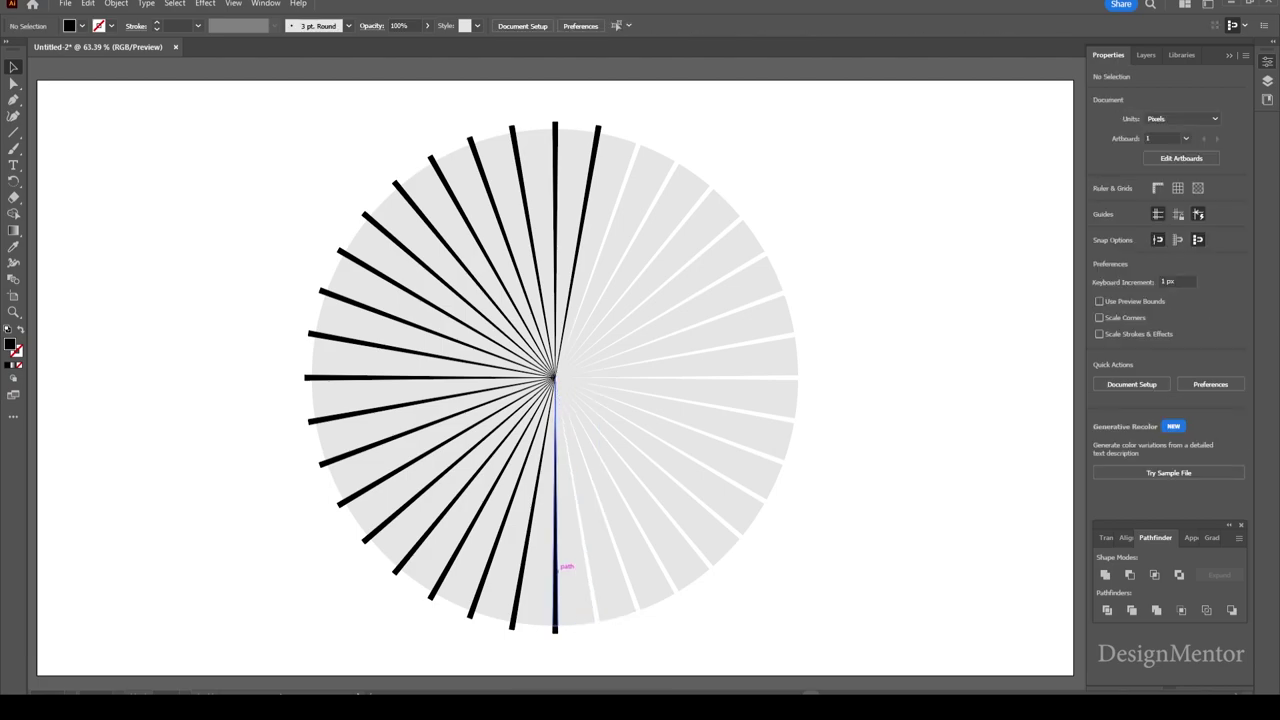
click(557, 566)
key(Delete)
Delete the black rays across the lower left up to the left horizontal ray.
click(531, 557)
key(Delete)
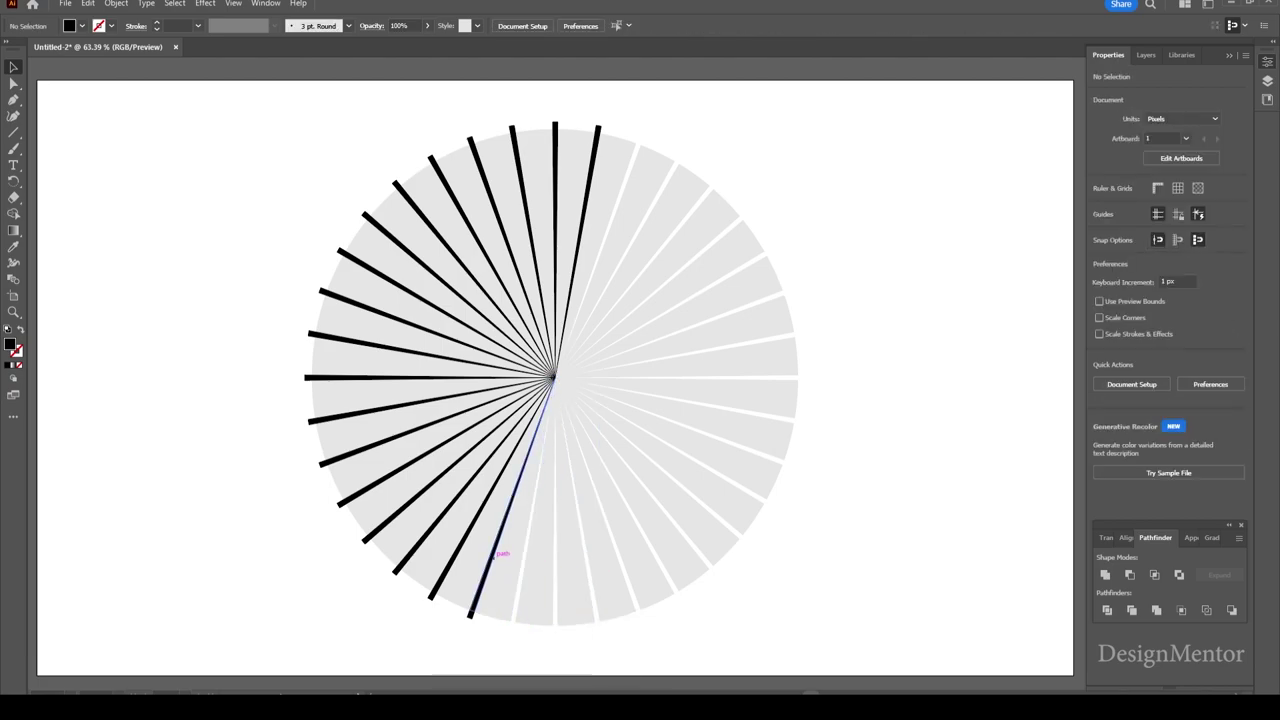
click(494, 556)
key(Delete)
click(440, 580)
key(Delete)
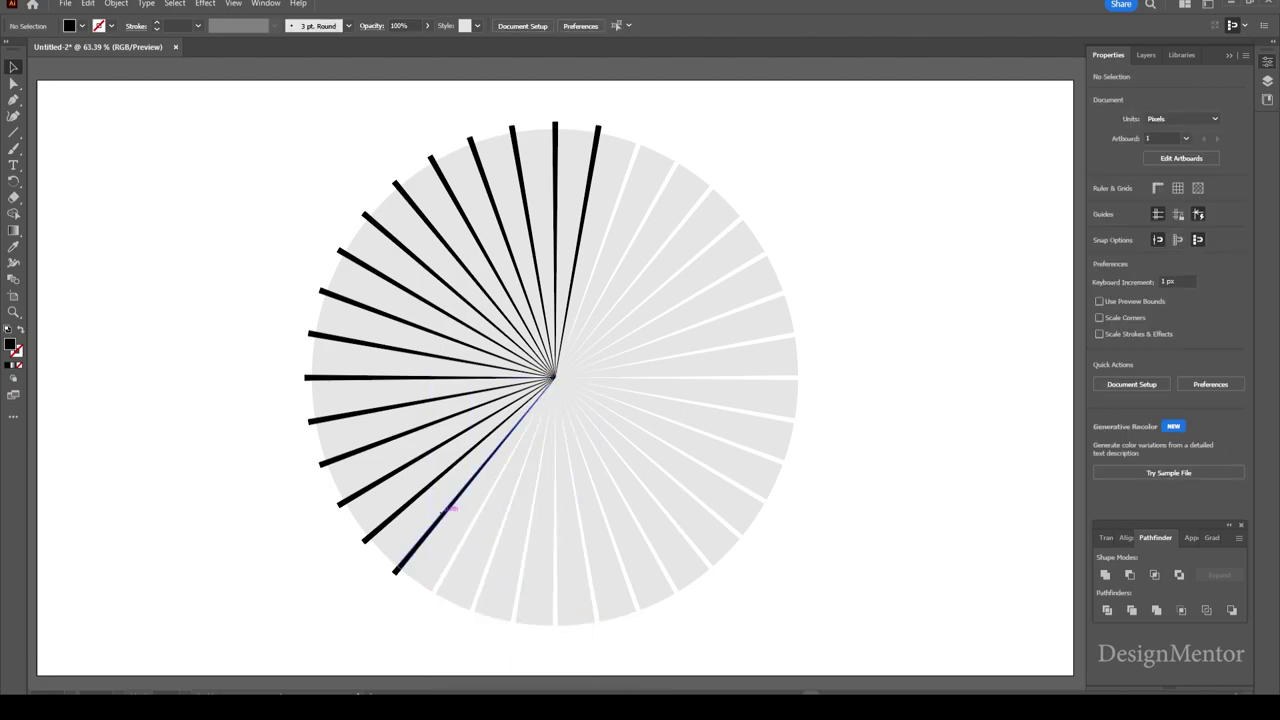
click(450, 508)
key(Delete)
click(385, 524)
key(Delete)
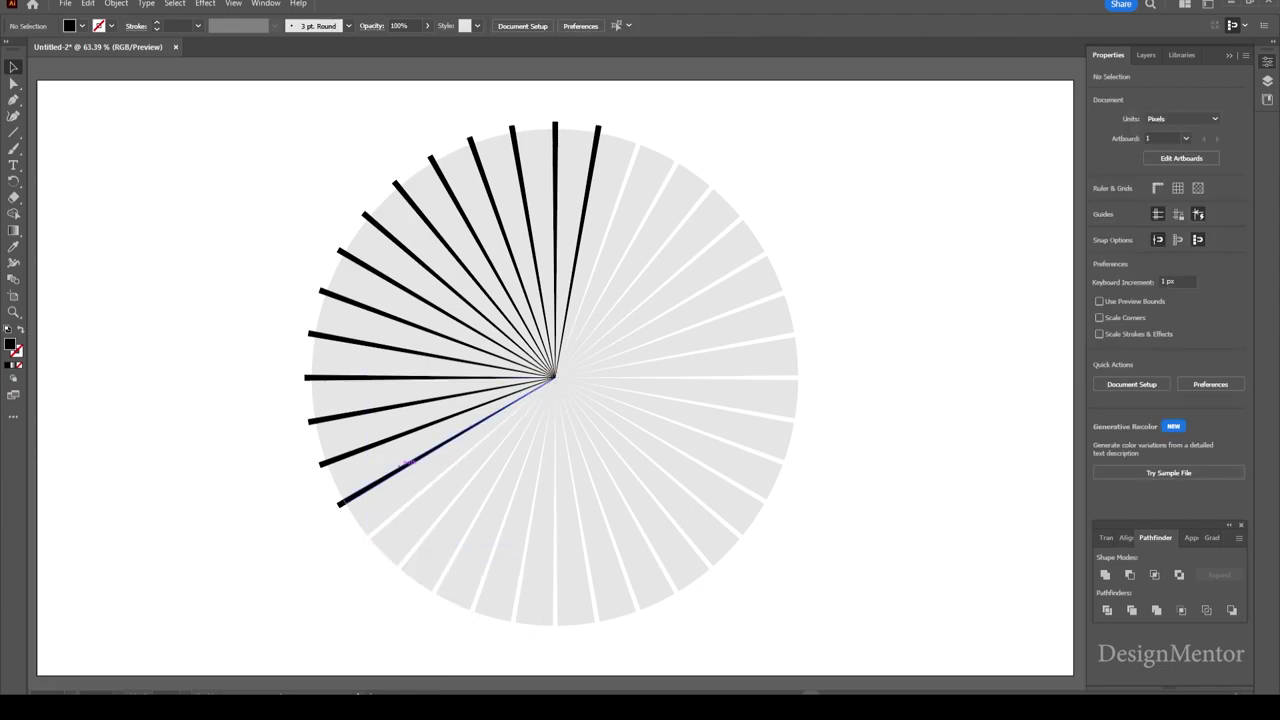
click(403, 465)
key(Delete)
click(322, 463)
key(Delete)
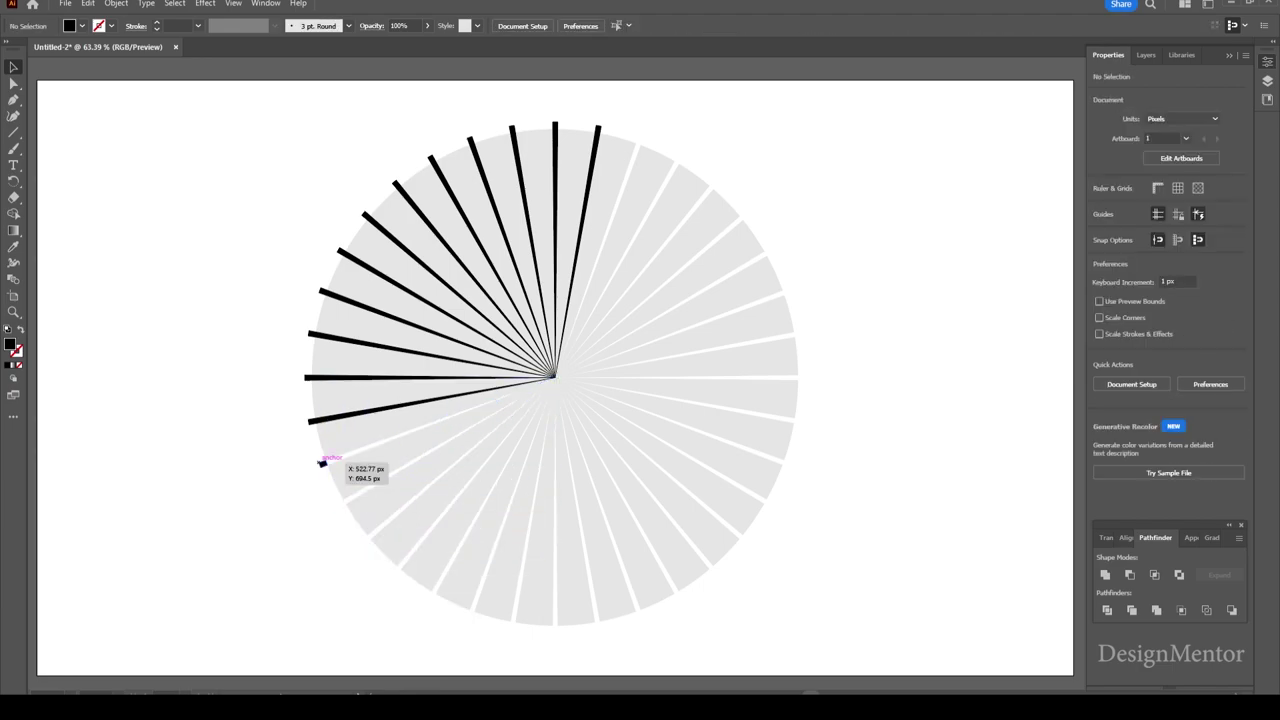
click(312, 421)
key(Delete)
click(366, 377)
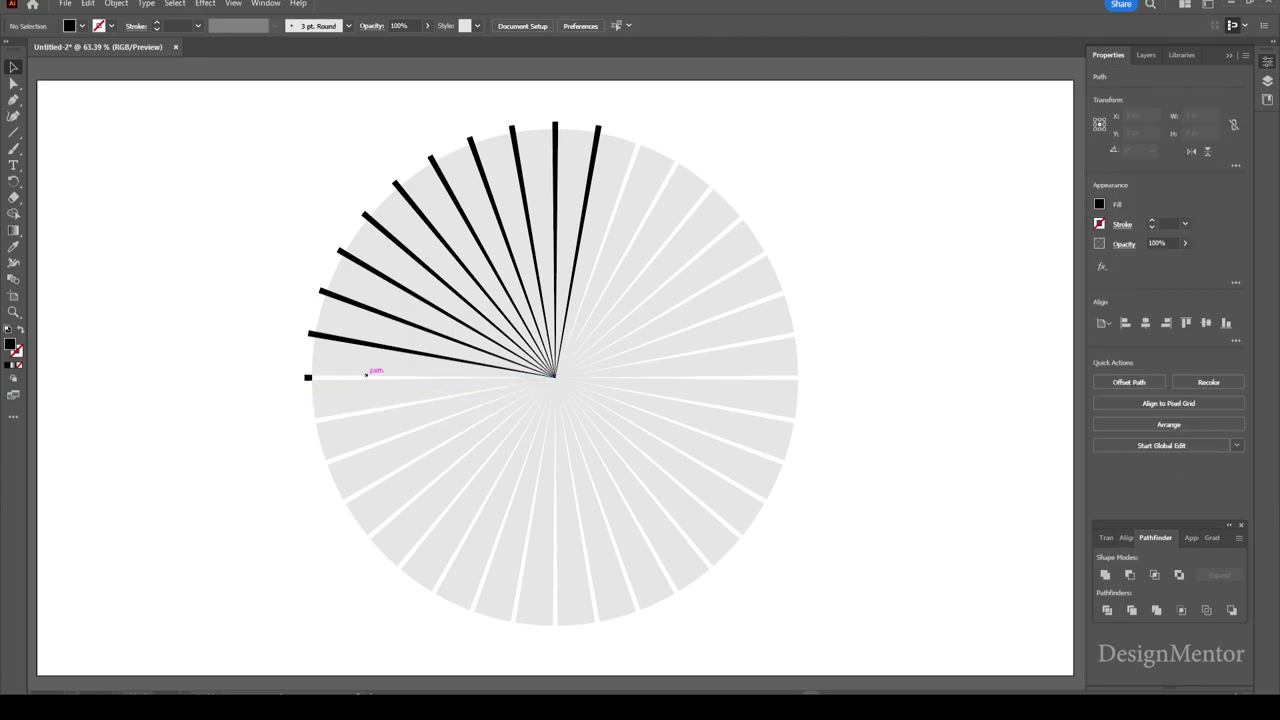
key(Delete)
Delete the remaining black rays across the upper left and the final stubs at the top.
click(366, 343)
key(Delete)
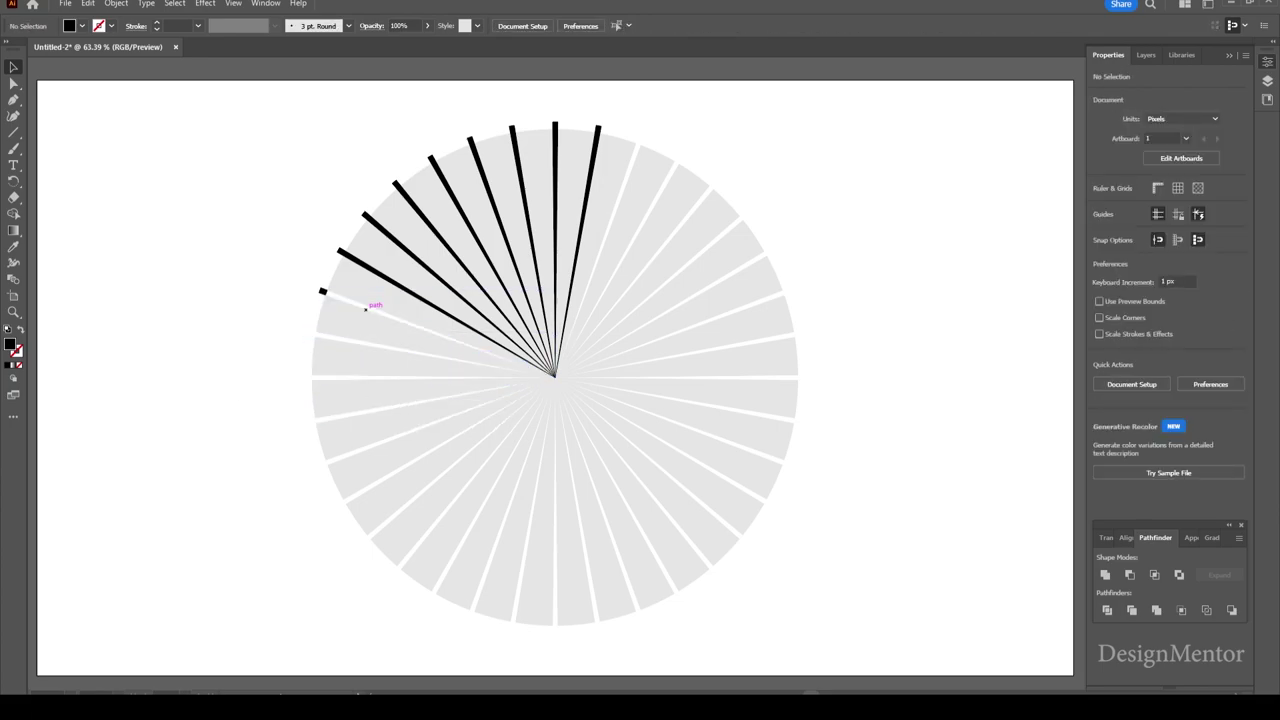
click(328, 290)
key(Delete)
click(391, 279)
key(Delete)
click(376, 217)
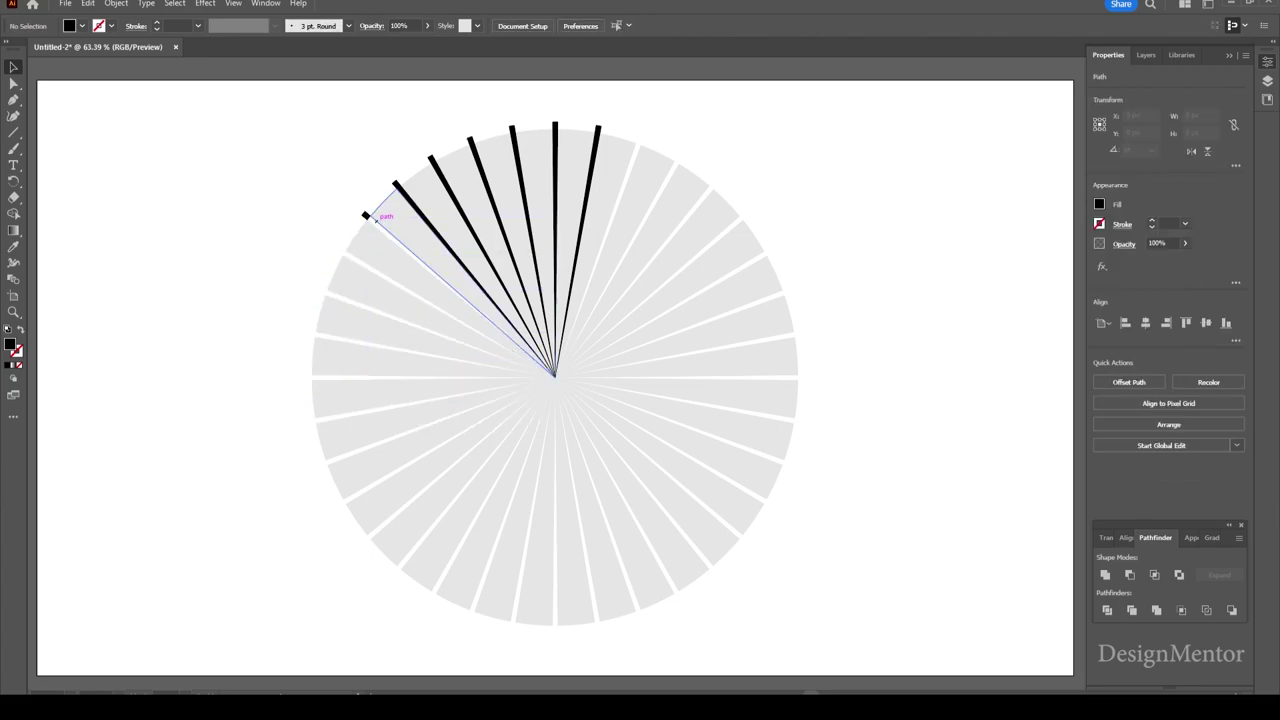
key(Delete)
click(420, 214)
key(Delete)
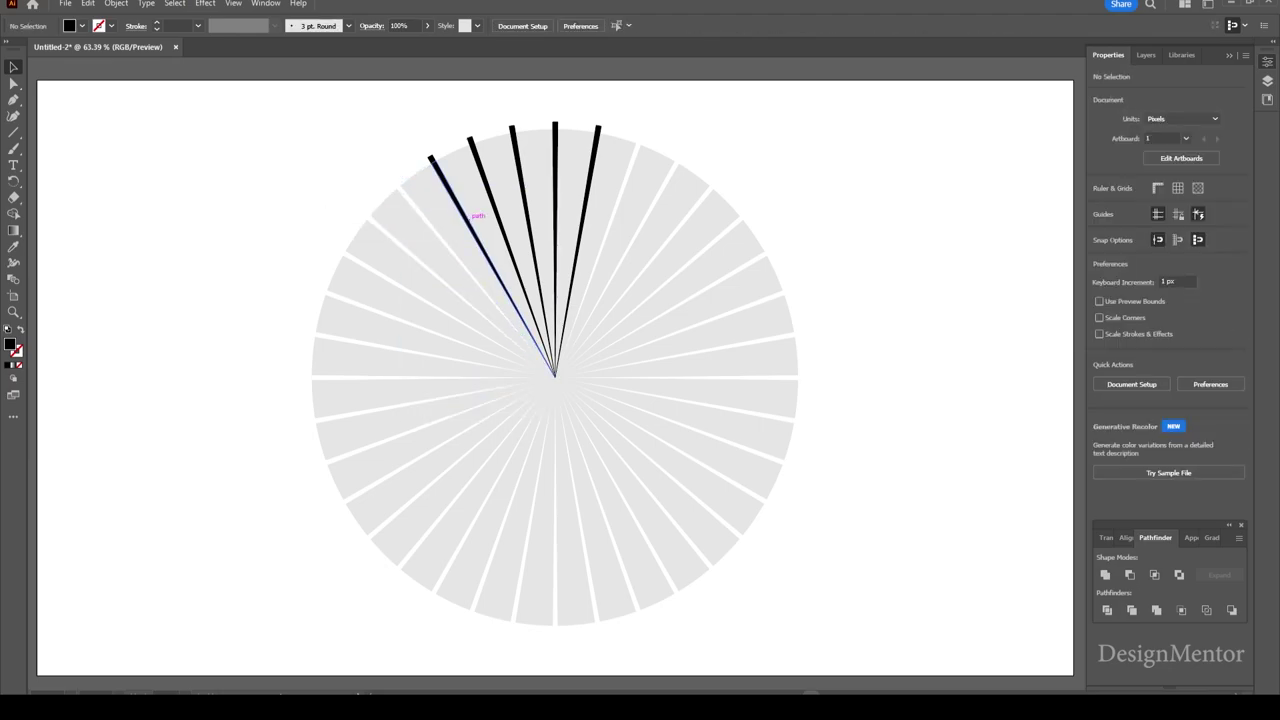
click(466, 213)
key(Delete)
click(476, 165)
key(Delete)
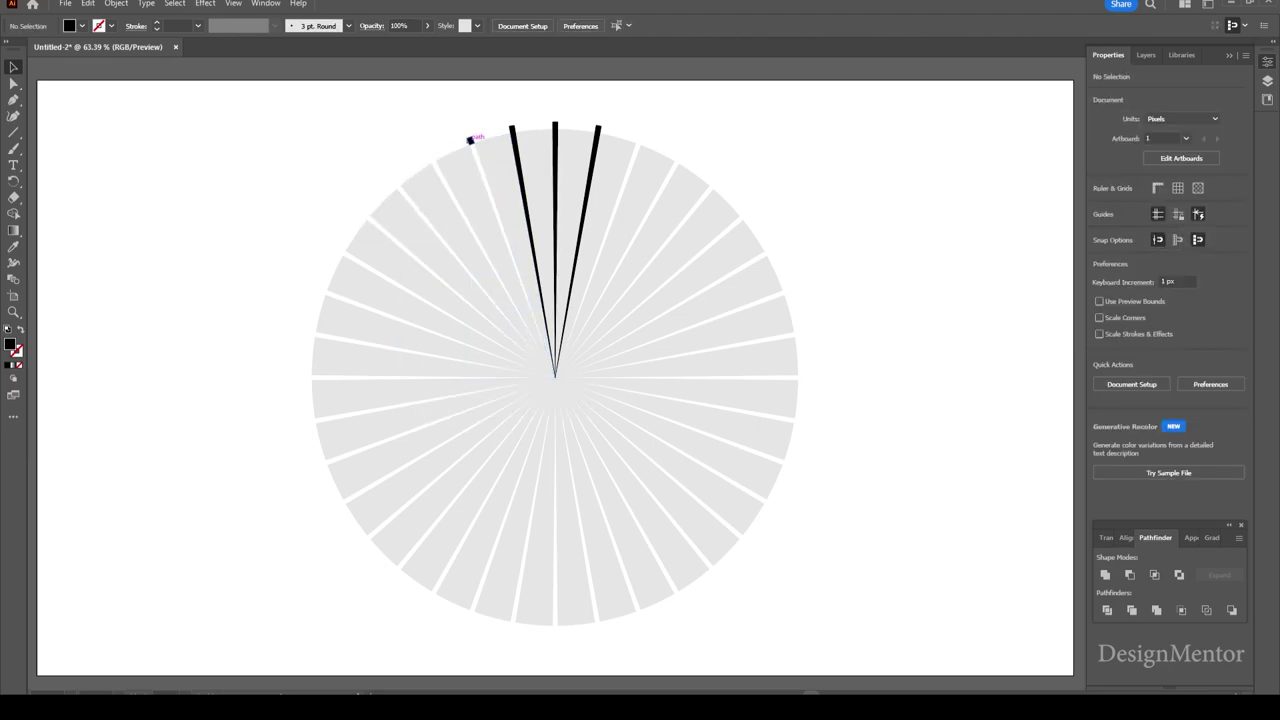
click(525, 200)
key(Delete)
key(Delete)
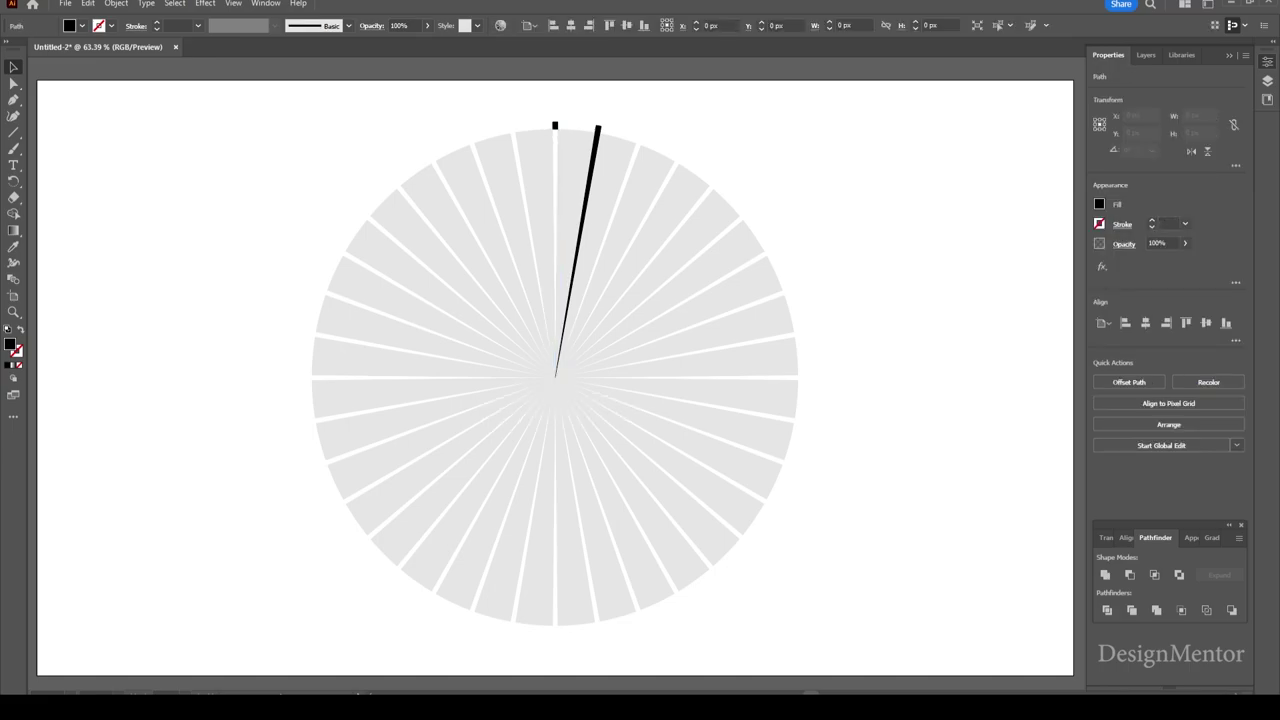
click(596, 128)
key(Delete)
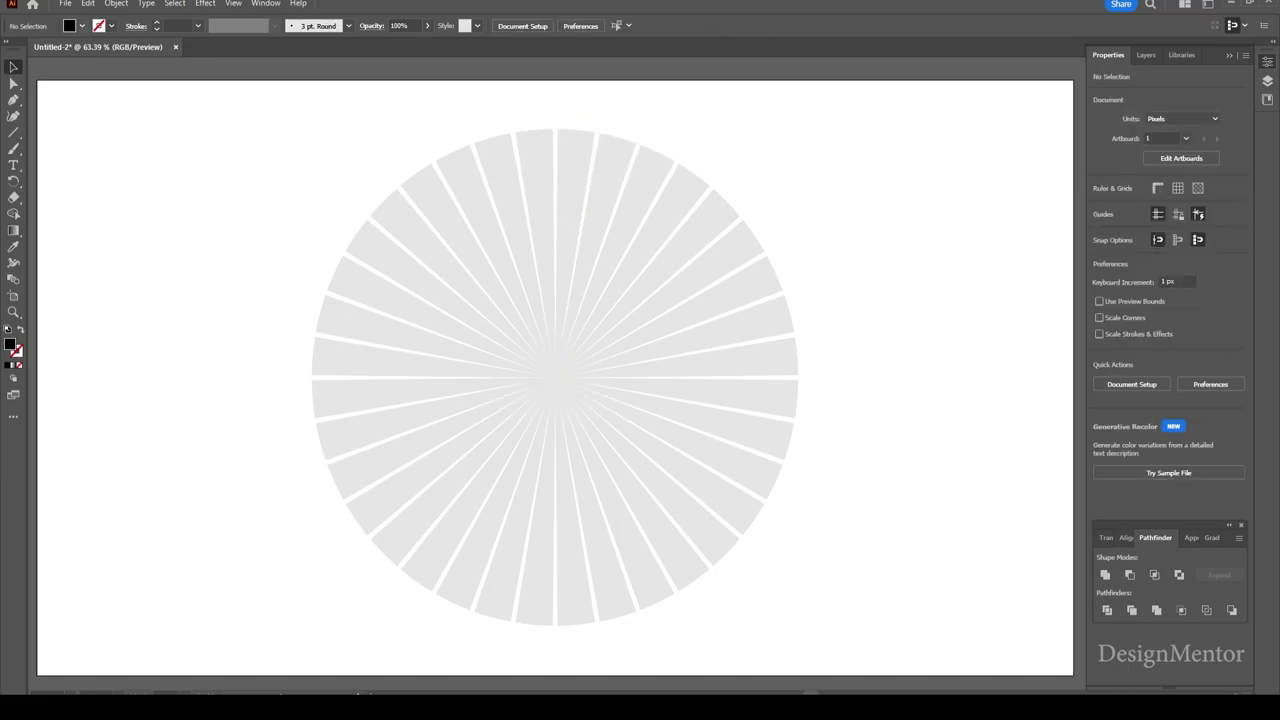
Set the colours to no fill with a green stroke.
click(81, 25)
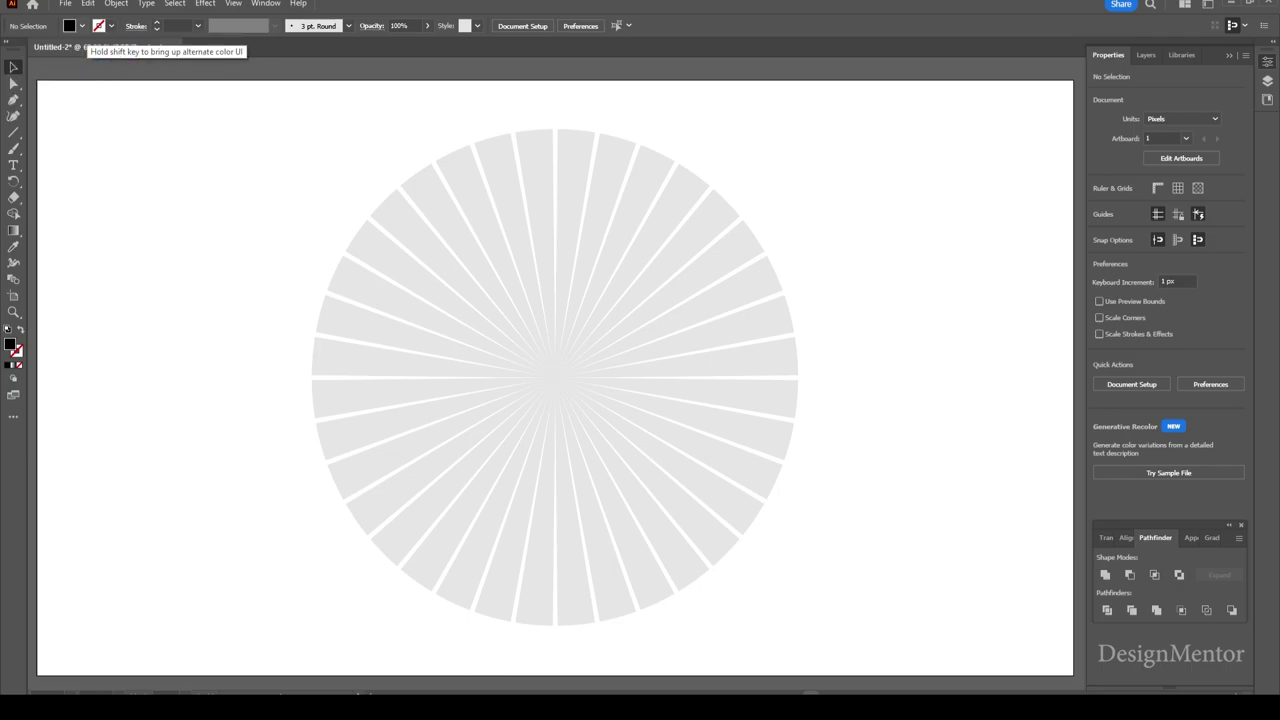
click(81, 25)
click(9, 48)
click(111, 25)
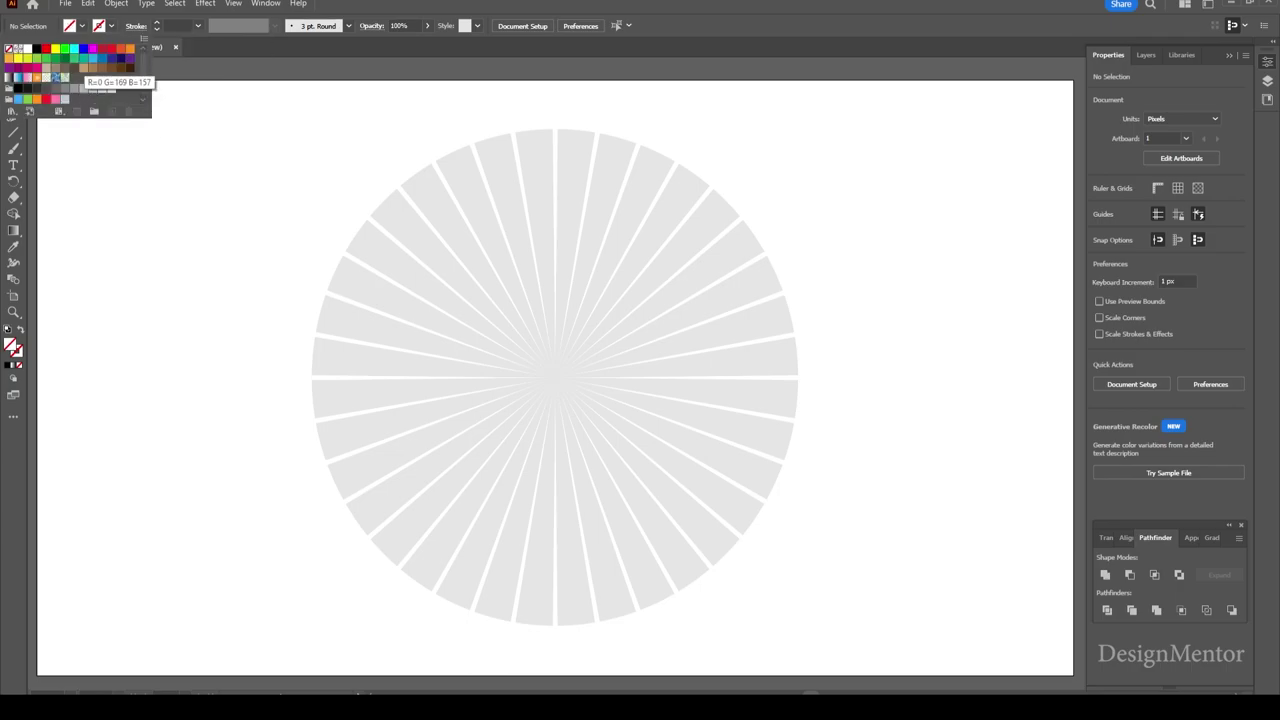
click(56, 57)
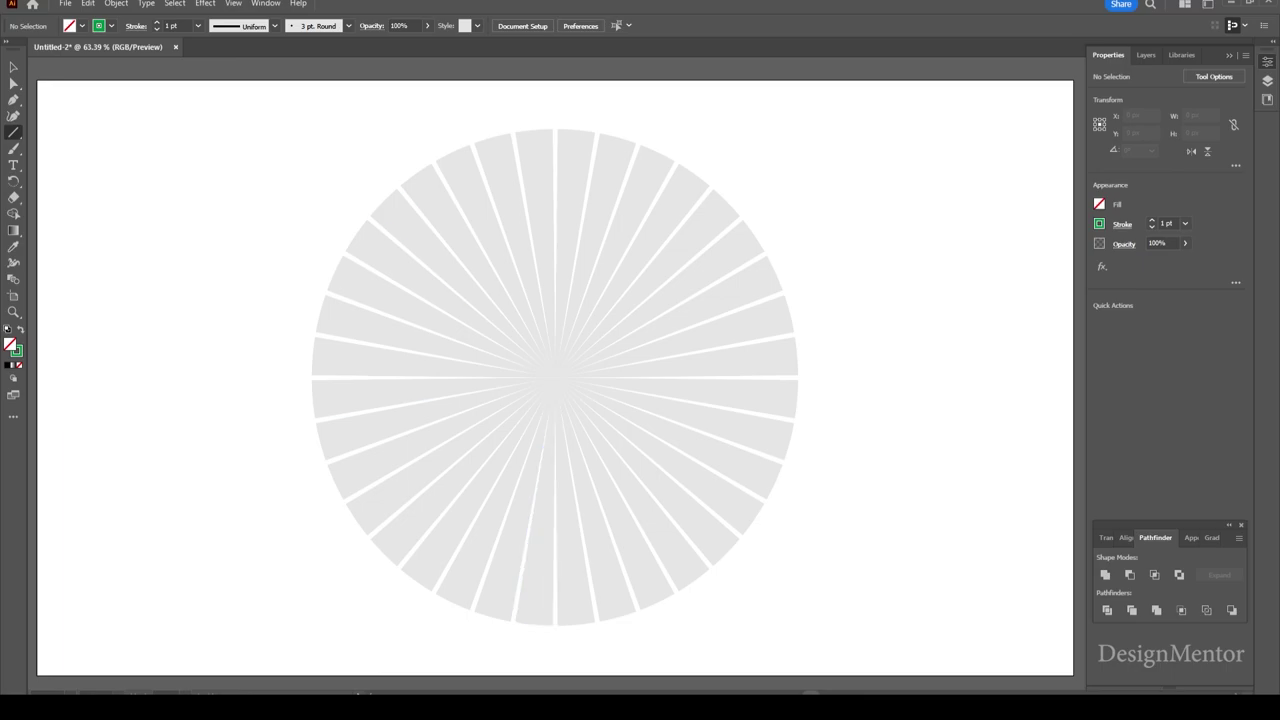
drag(555, 378, 555, 378)
Select the whole segmented circle and lock it in place.
key(v)
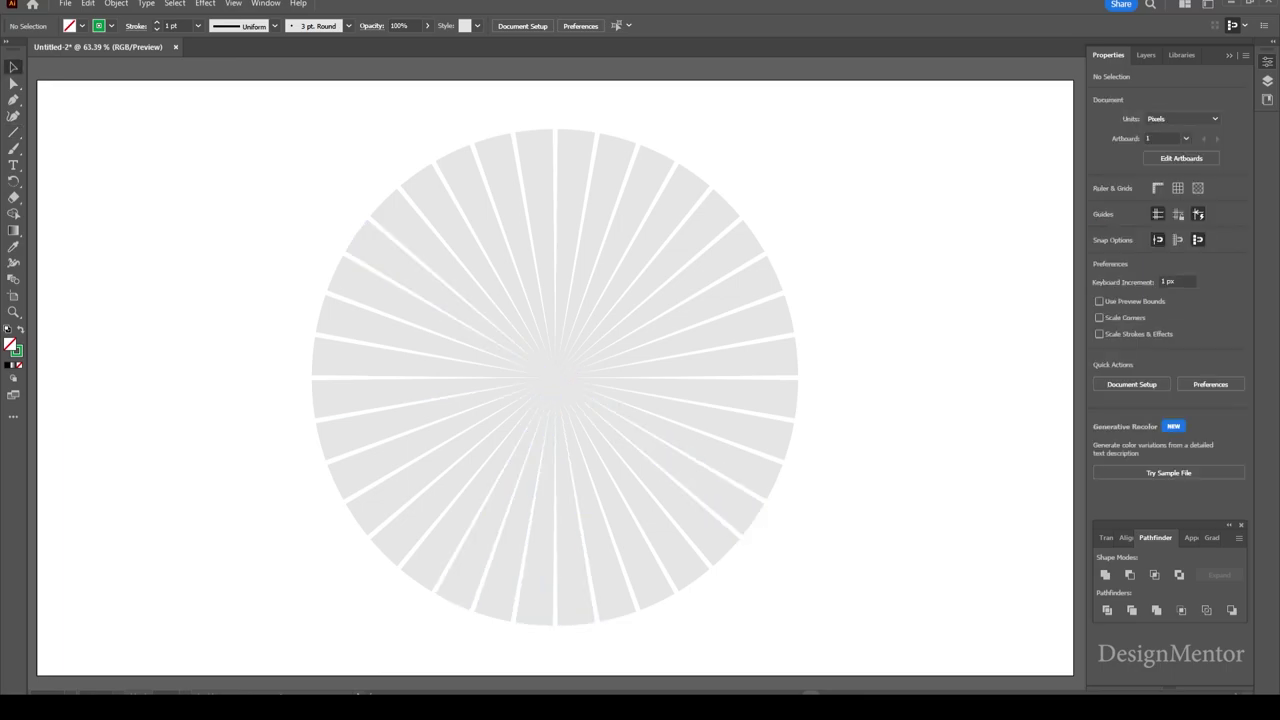
drag(182, 110, 834, 570)
click(115, 4)
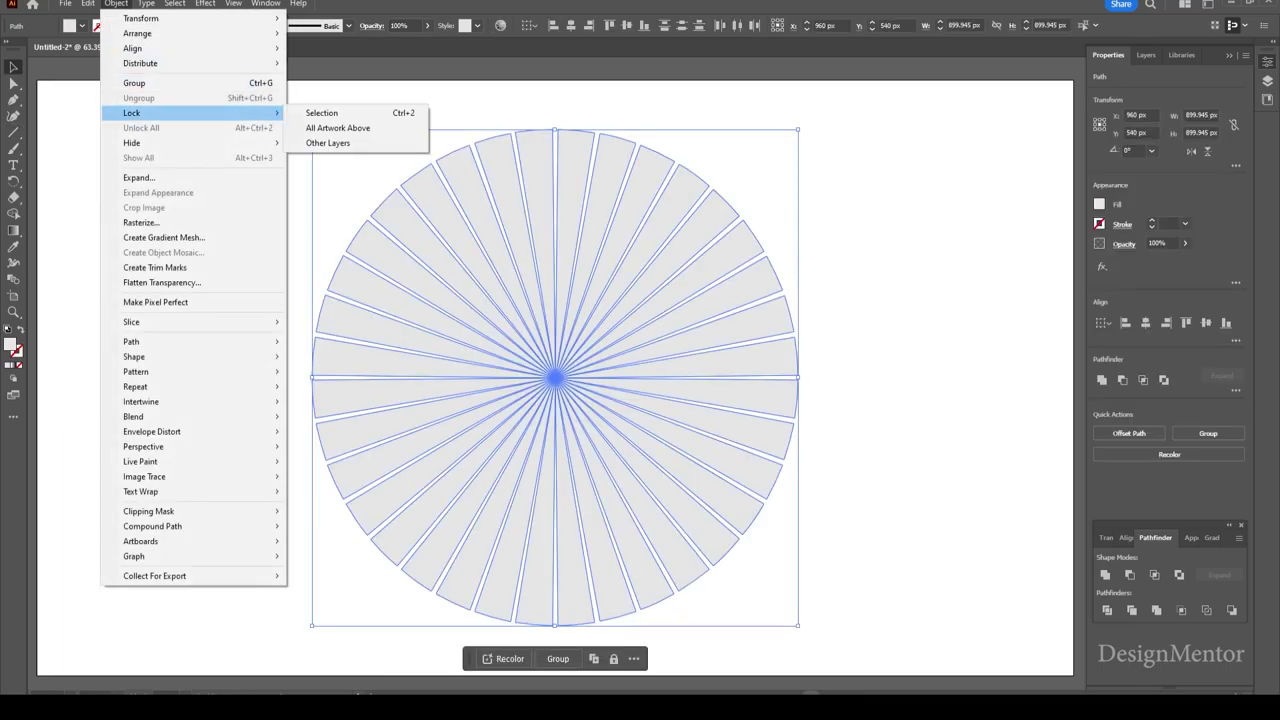
click(322, 112)
Ready the Line Segment tool with no fill and a green stroke.
key(backslash)
click(82, 25)
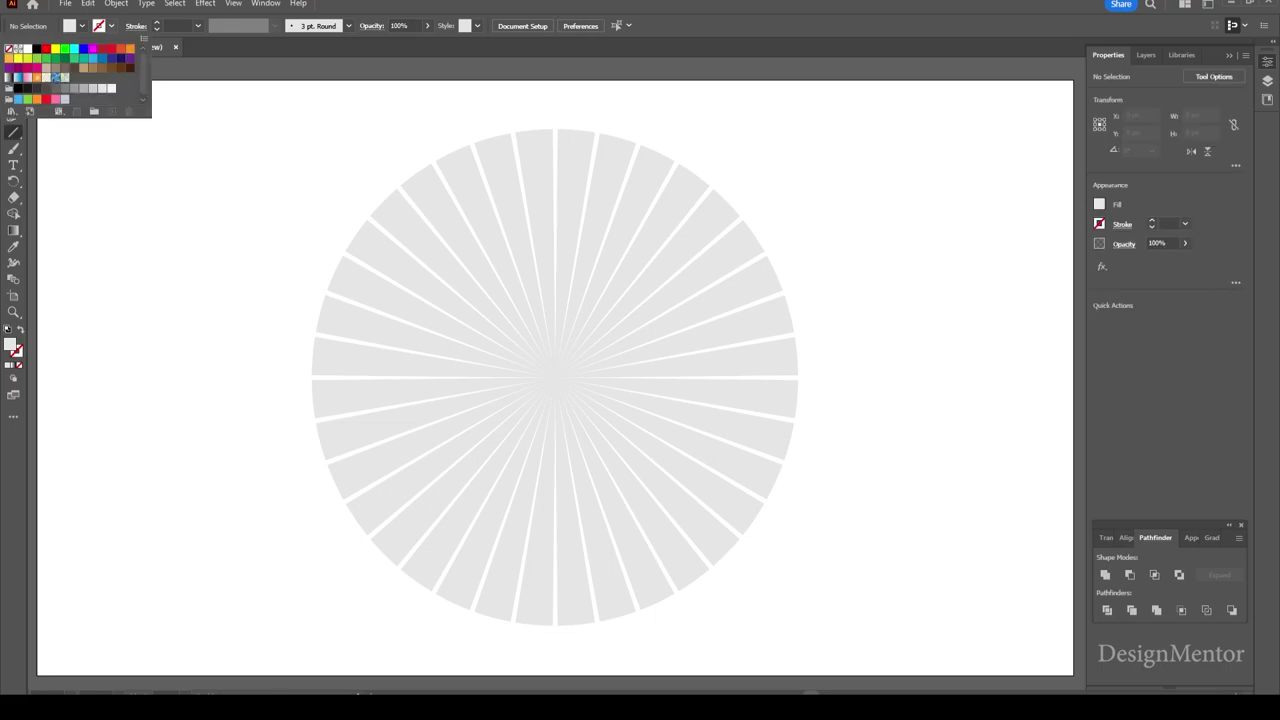
key(shift+x)
click(111, 25)
click(65, 48)
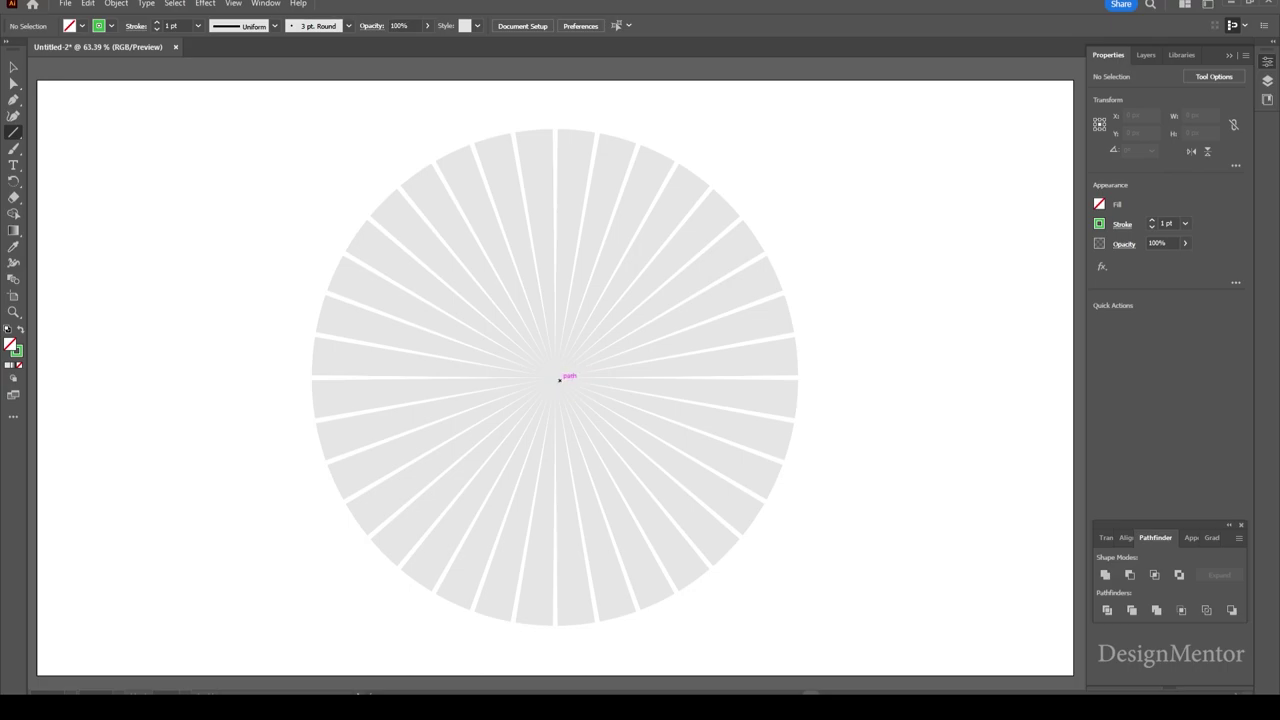
Draw a short horizontal green line and cross it with a vertical copy at the circle centre.
key(v)
key(backslash)
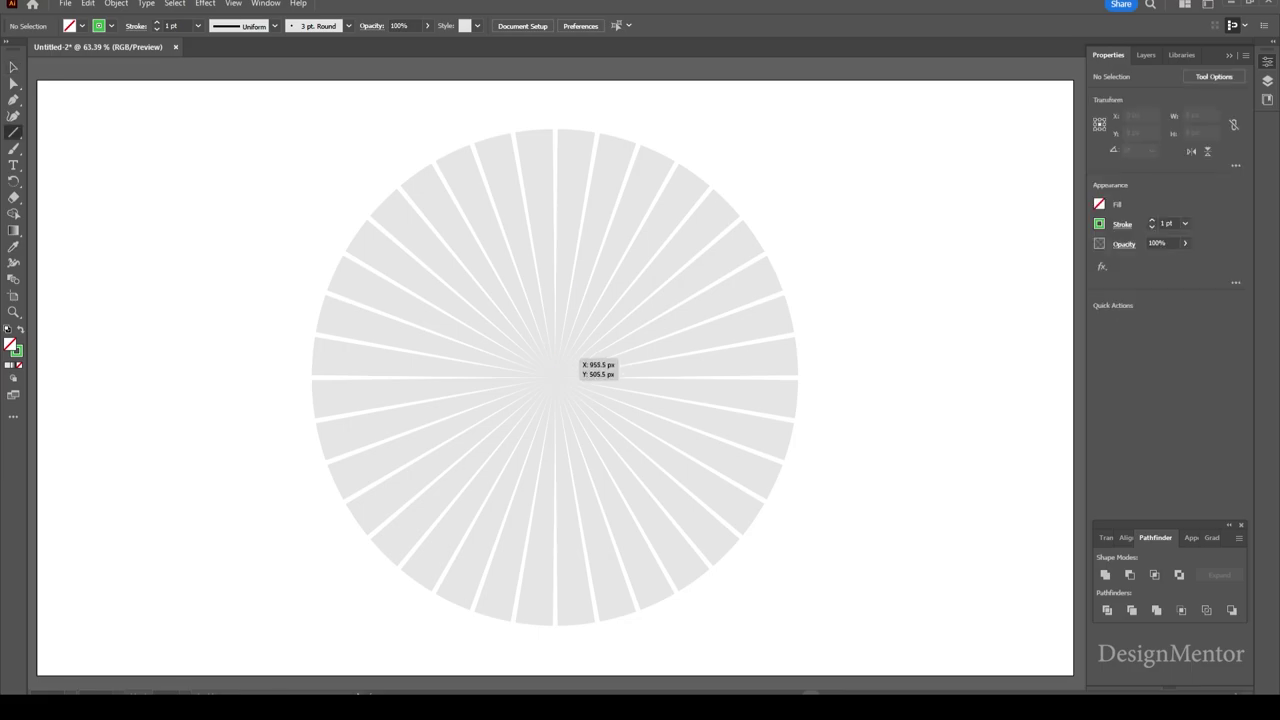
mouse_move(555, 377)
mouse_down()
mouse_move(649, 377)
mouse_move(660, 424)
mouse_up()
key(e)
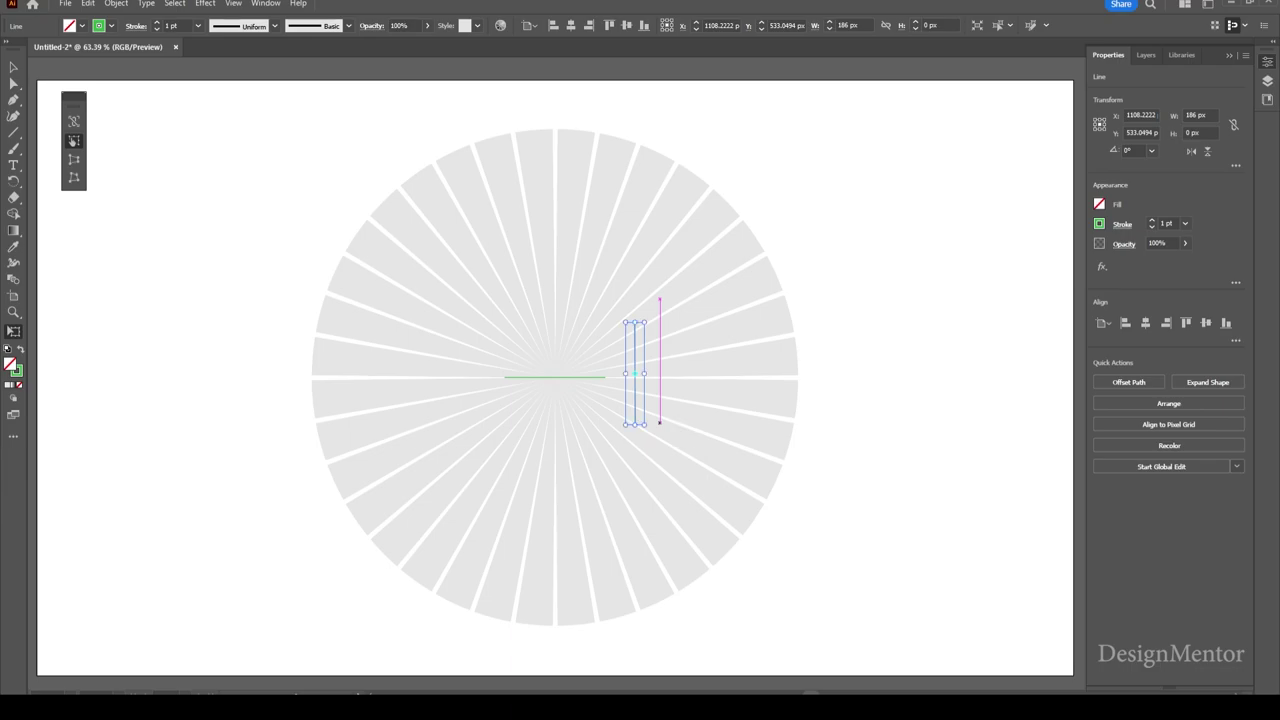
drag(635, 373, 555, 377)
key(v)
key(ctrl+shift+a)
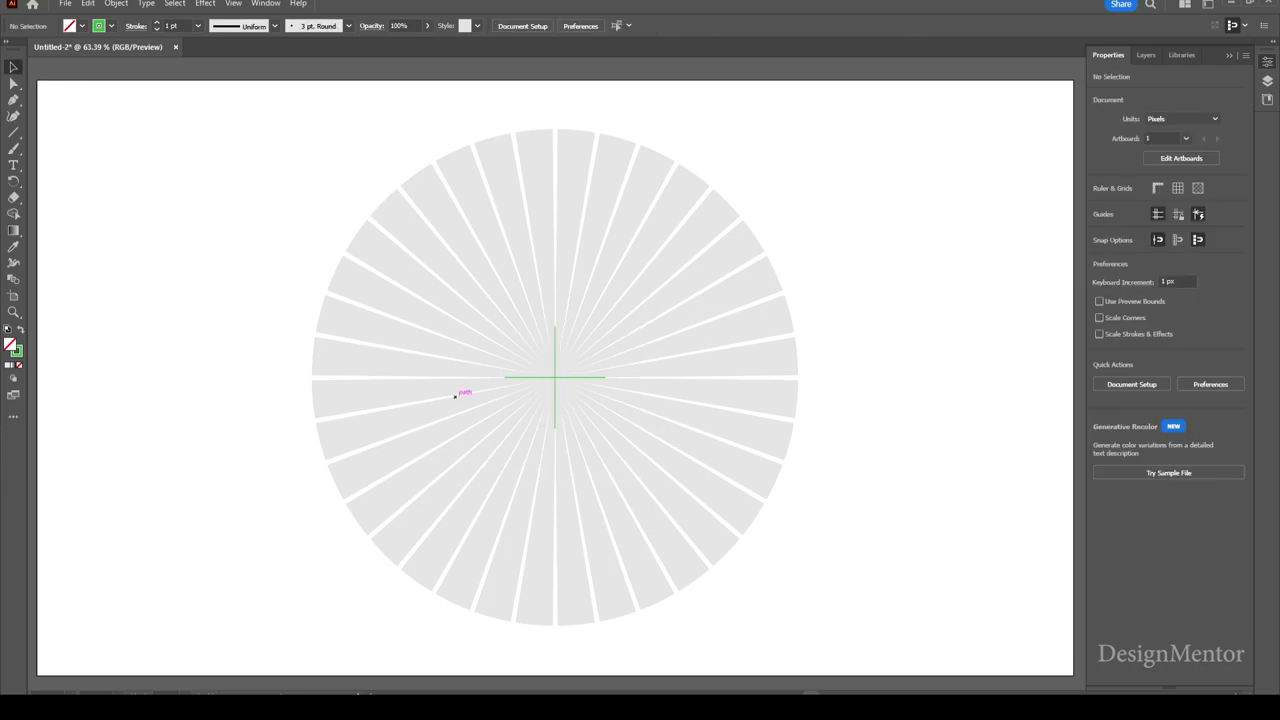
Draw a line from the circle centre up toward the top edge.
key(backslash)
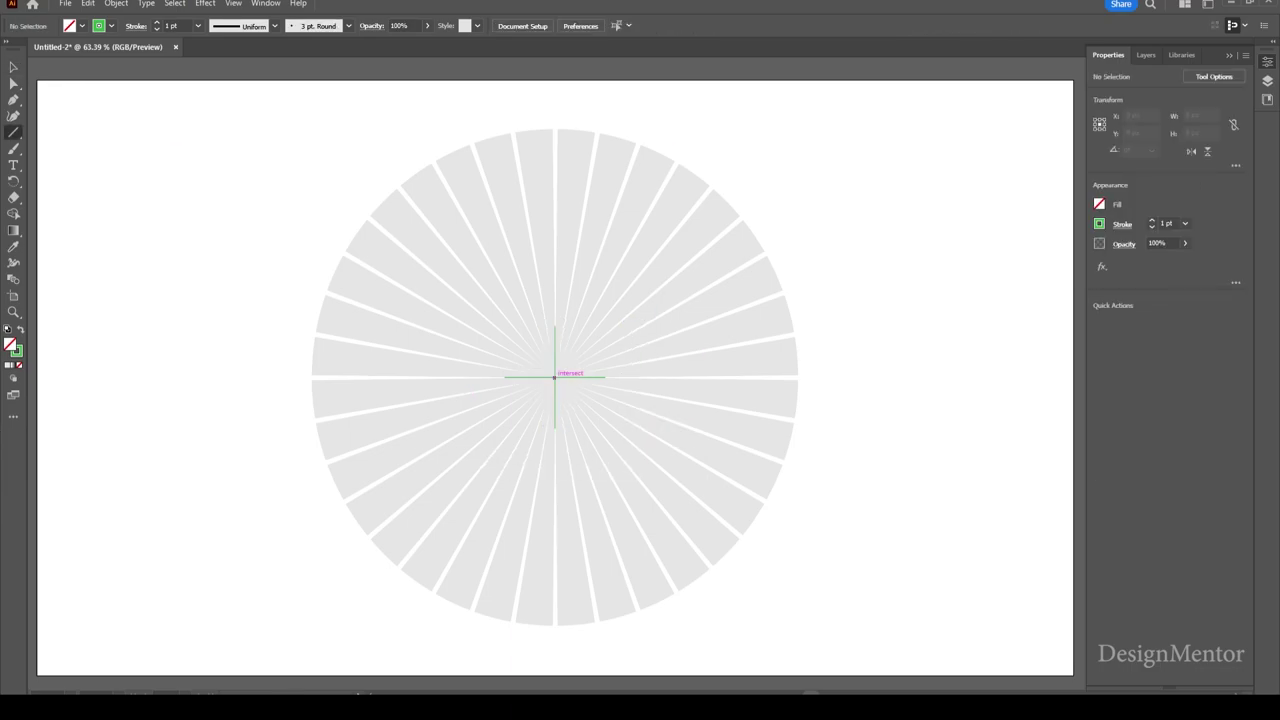
drag(555, 377, 531, 257)
key(ctrl+z)
drag(555, 377, 570, 203)
Select the upward line and repeat 10°-rotated copies of it around the circle centre.
key(v)
click(748, 214)
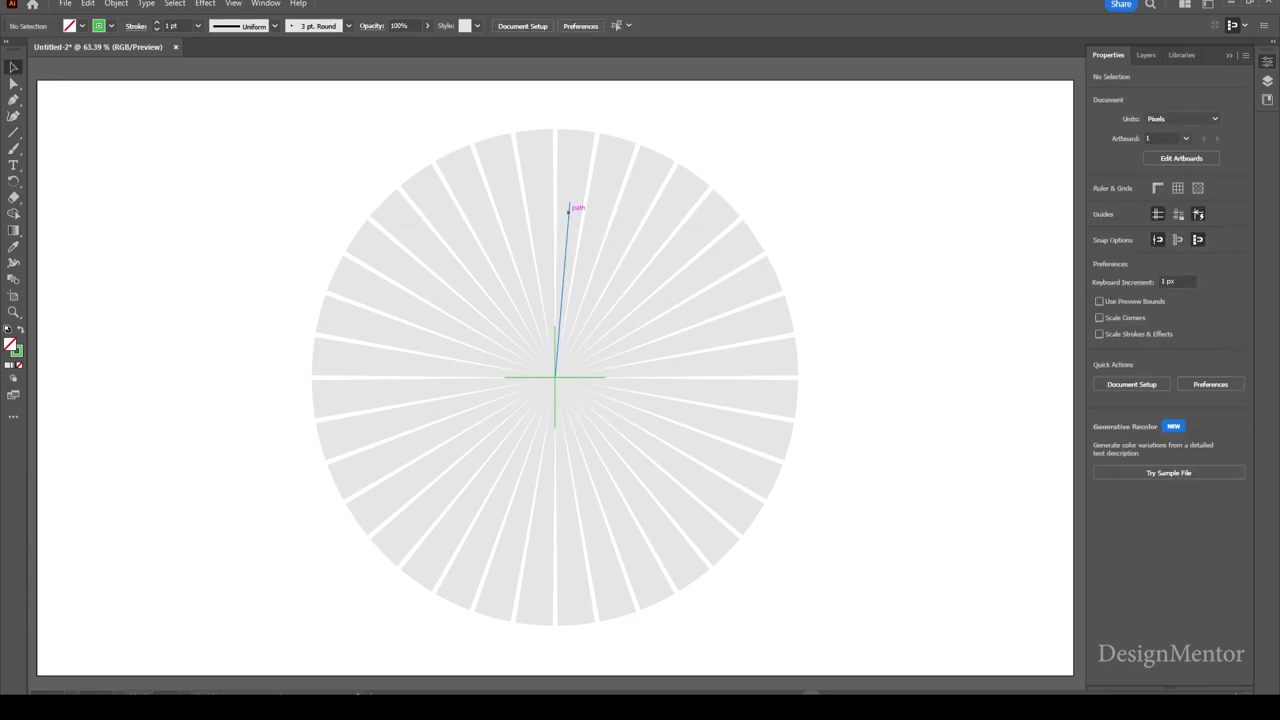
click(572, 207)
click(900, 300)
click(565, 250)
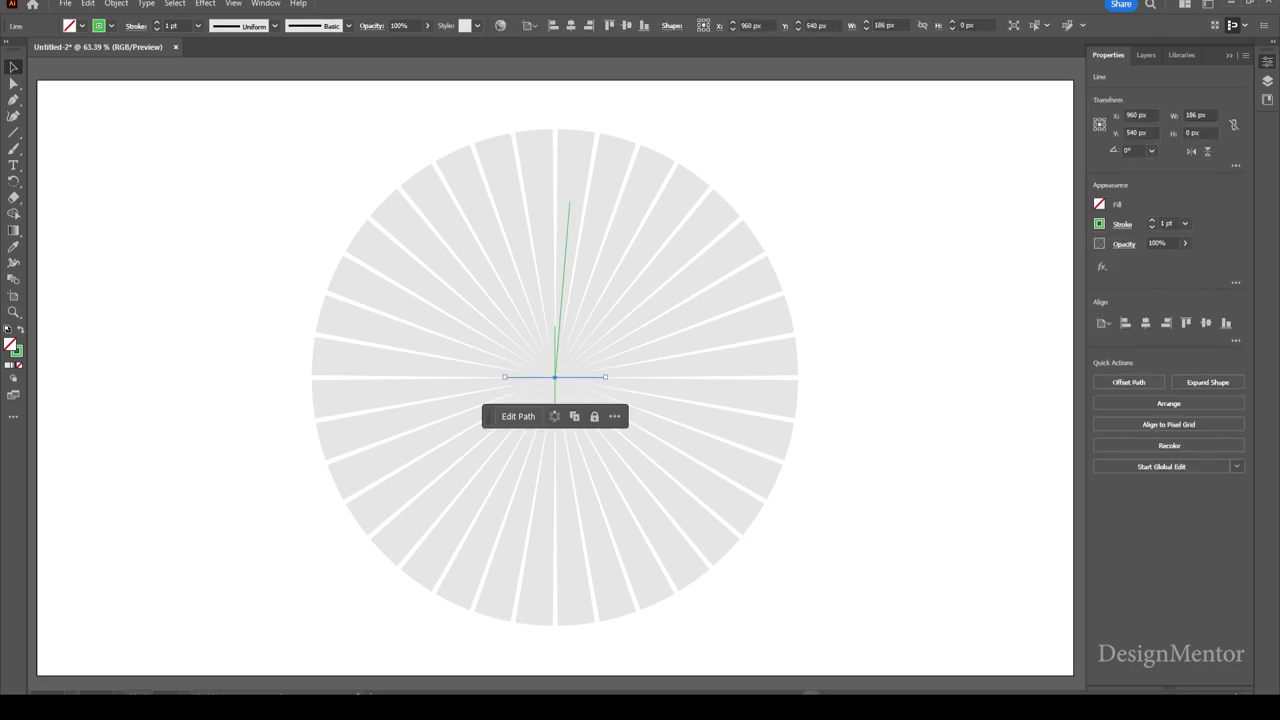
click(900, 300)
click(561, 300)
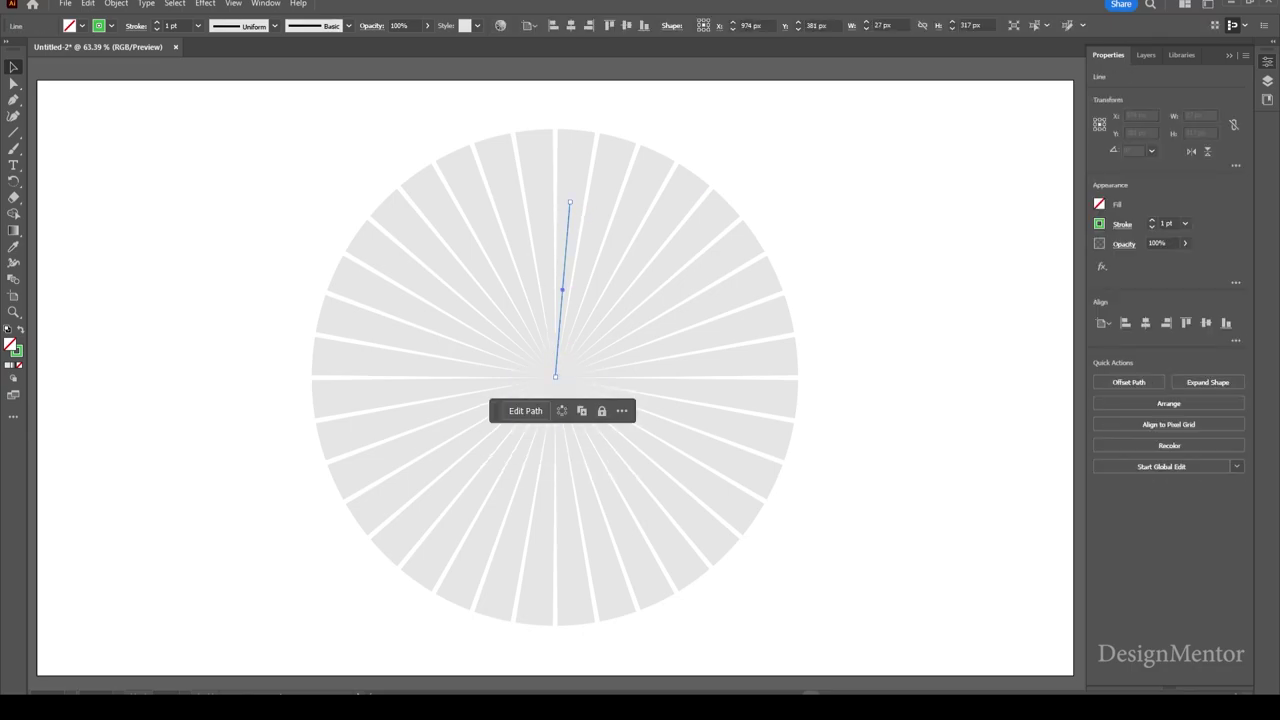
key(r)
alt+click(555, 375)
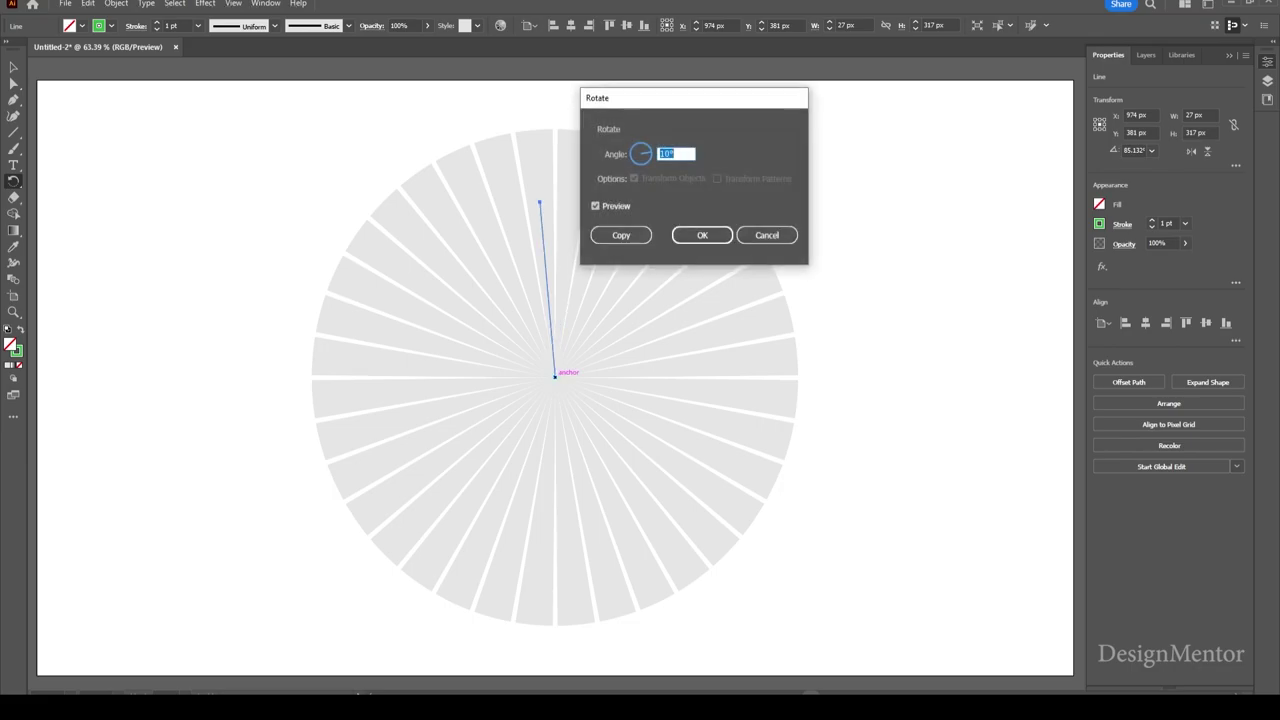
click(622, 235)
mouse_move(540, 203)
mouse_down()
mouse_move(449, 234)
mouse_move(391, 334)
mouse_move(391, 423)
mouse_move(457, 520)
mouse_move(543, 543)
mouse_move(629, 529)
mouse_move(700, 463)
mouse_move(727, 391)
mouse_move(709, 286)
mouse_move(599, 207)
mouse_up()
Select every radial line and set their stroke weight to 3 pt.
key(v)
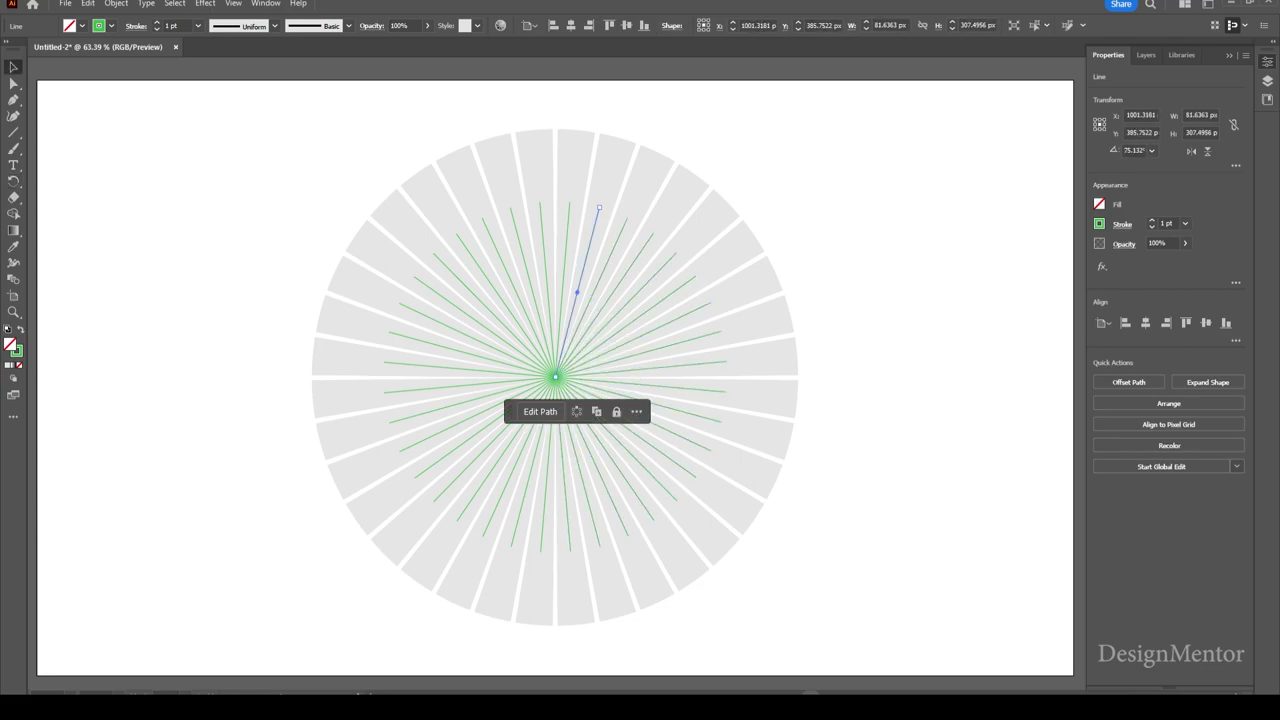
shift+click(624, 226)
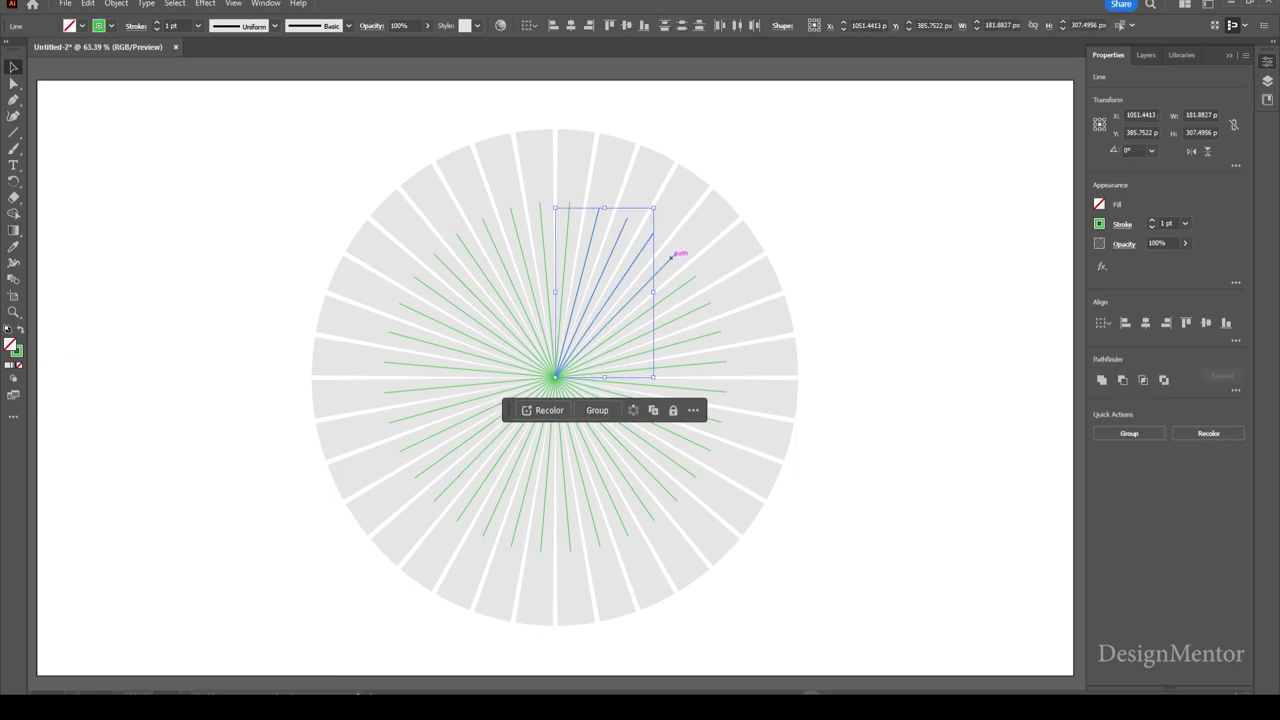
shift+click(674, 257)
shift+click(694, 280)
shift+click(709, 300)
shift+click(705, 334)
shift+click(712, 362)
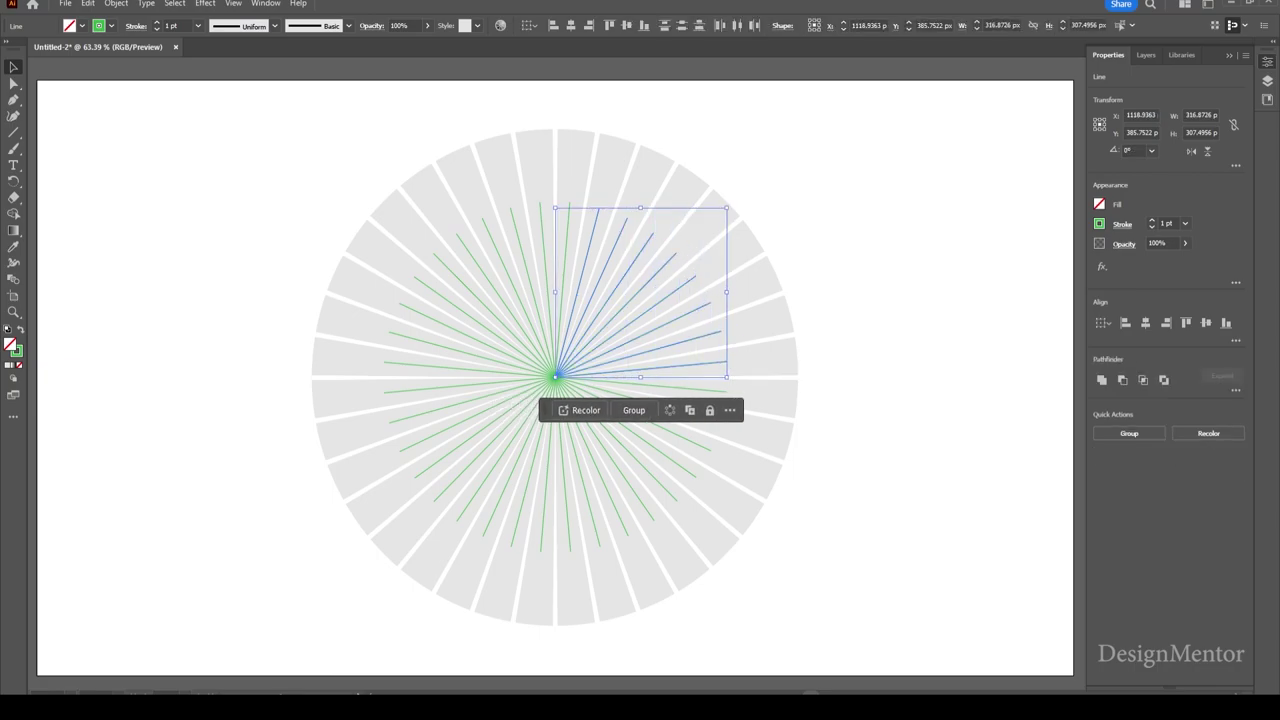
shift+click(690, 387)
shift+click(660, 404)
shift+click(628, 427)
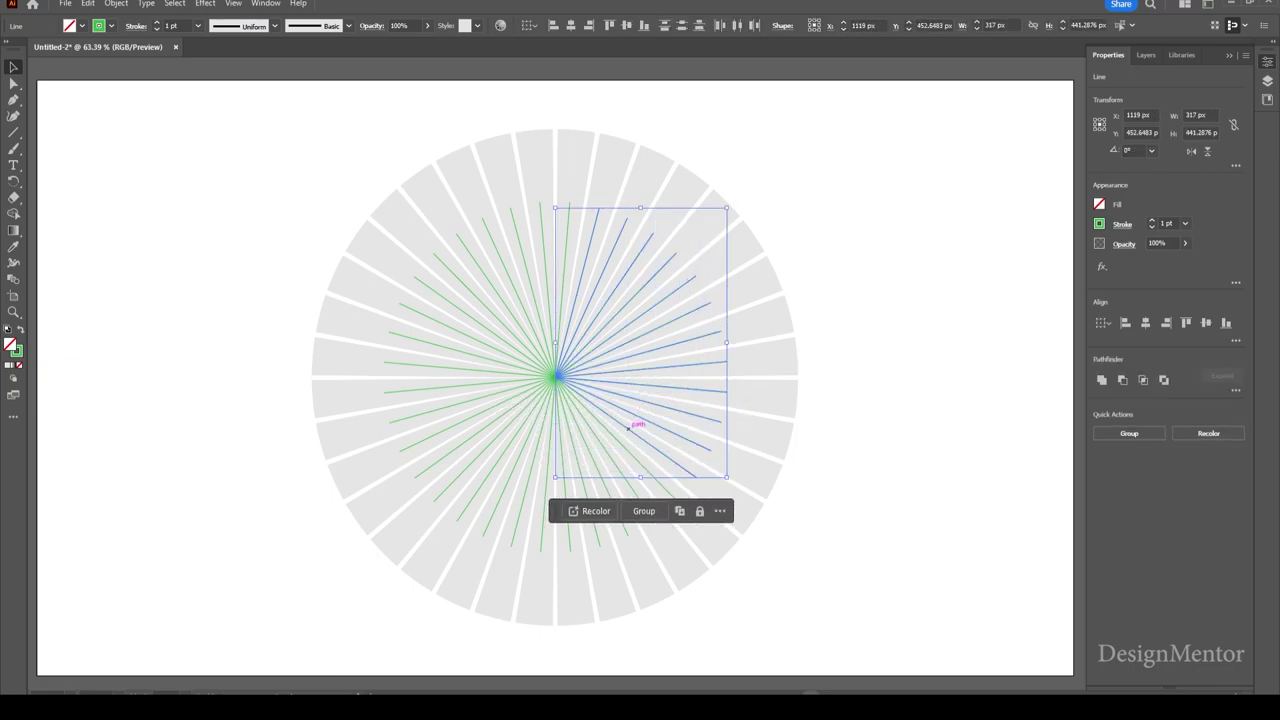
shift+click(638, 461)
shift+click(612, 466)
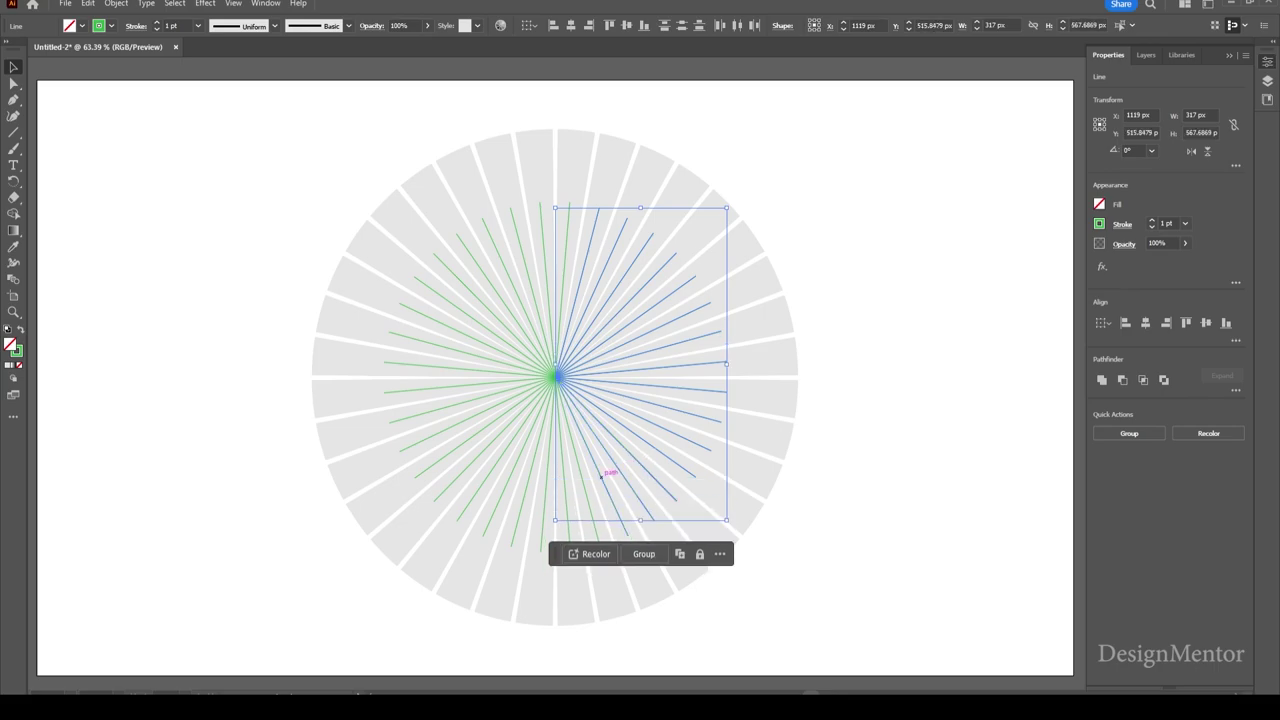
shift+click(585, 488)
shift+click(573, 498)
shift+click(521, 503)
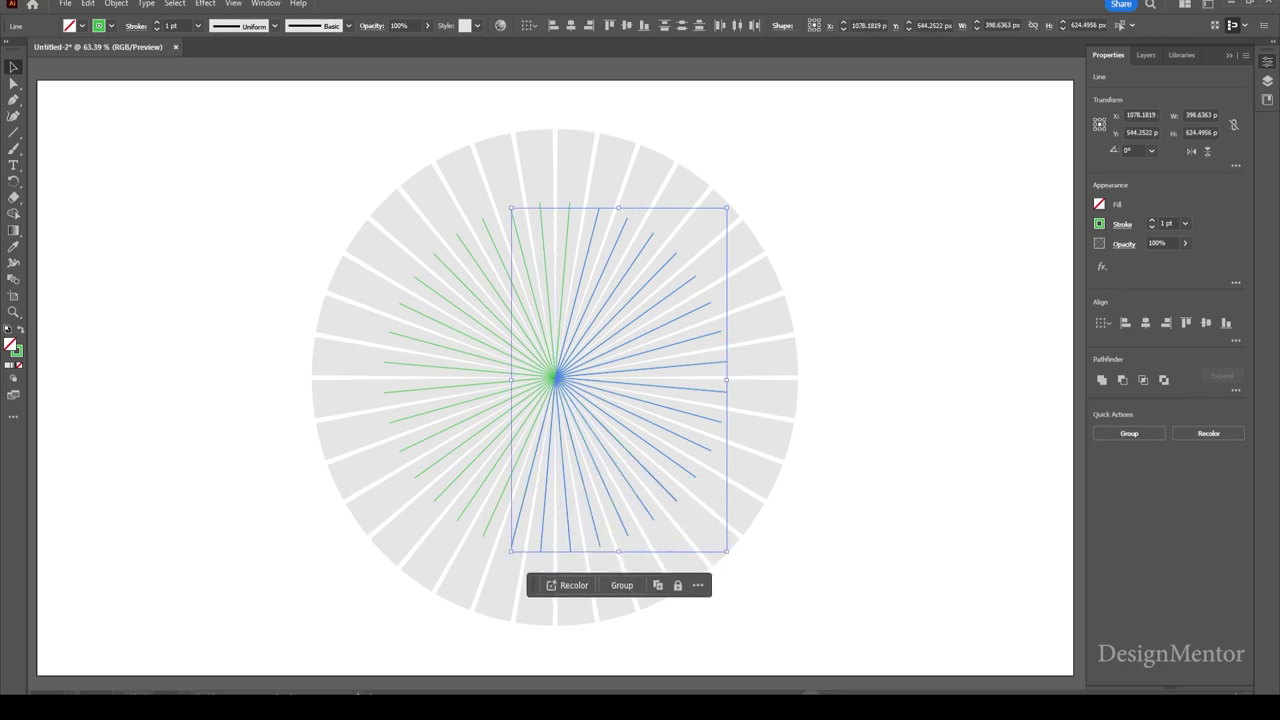
shift+click(491, 477)
shift+click(443, 455)
shift+click(440, 431)
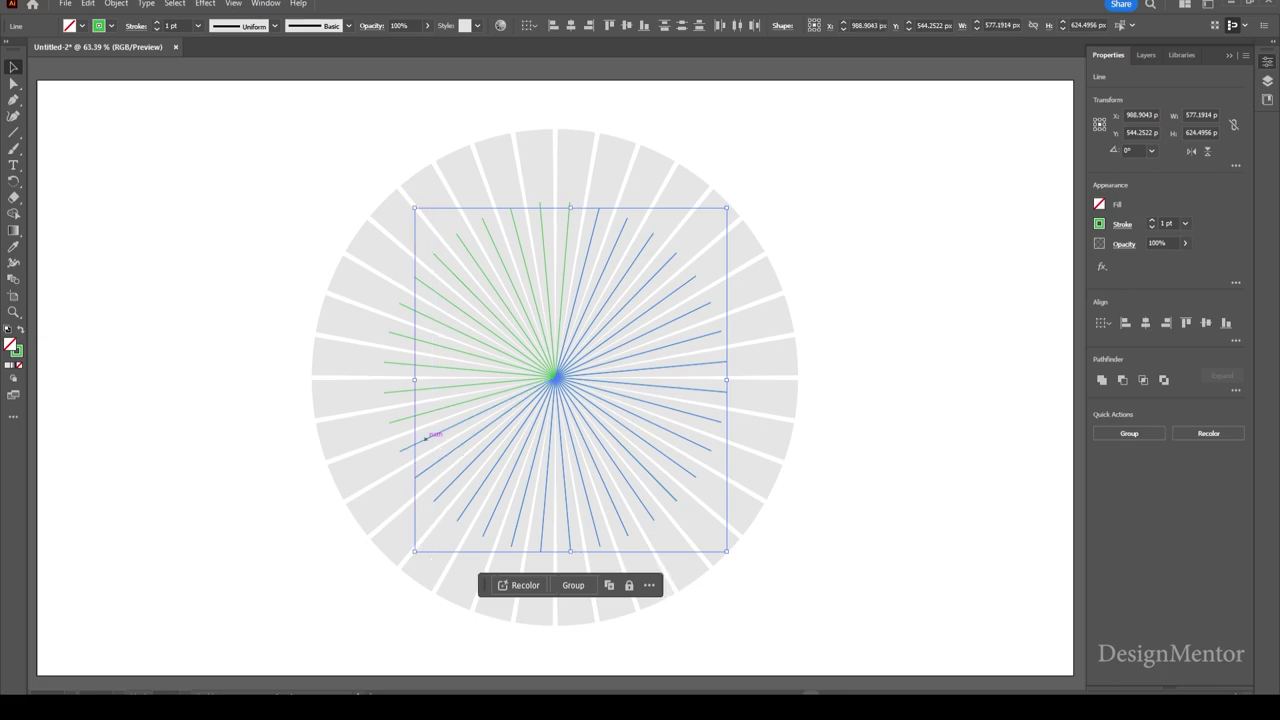
shift+click(438, 408)
shift+click(436, 386)
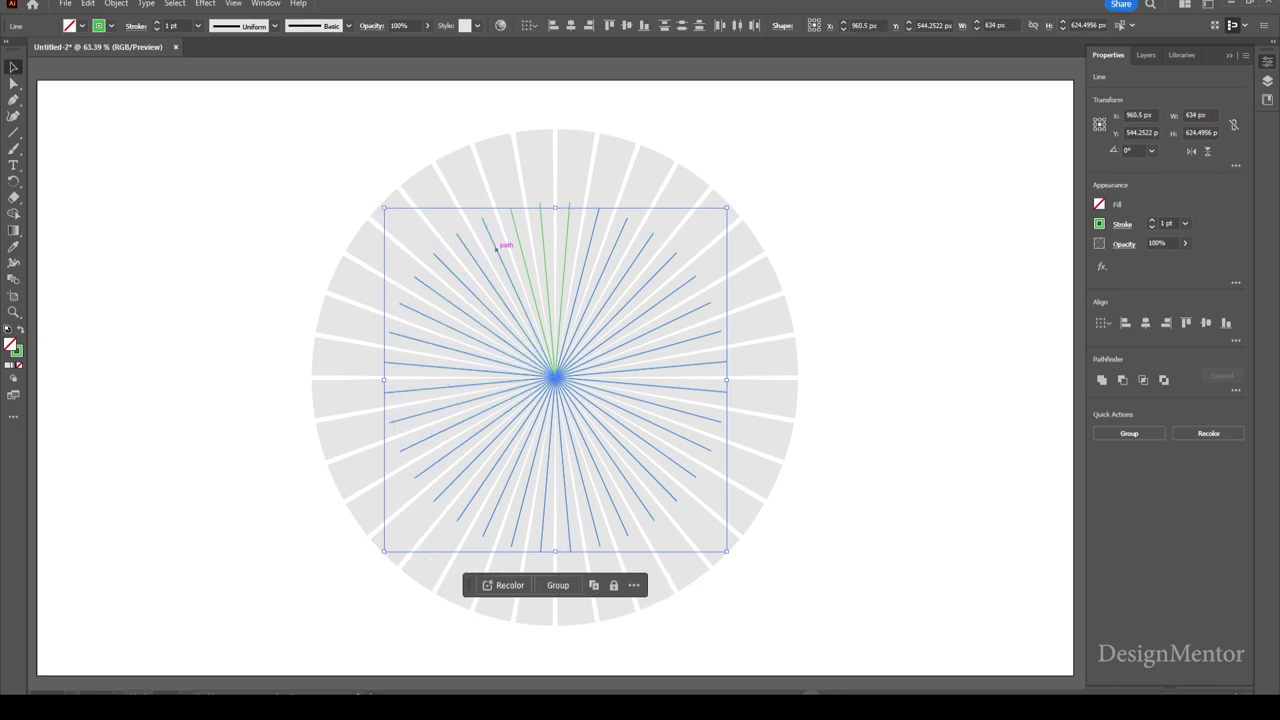
shift+click(565, 244)
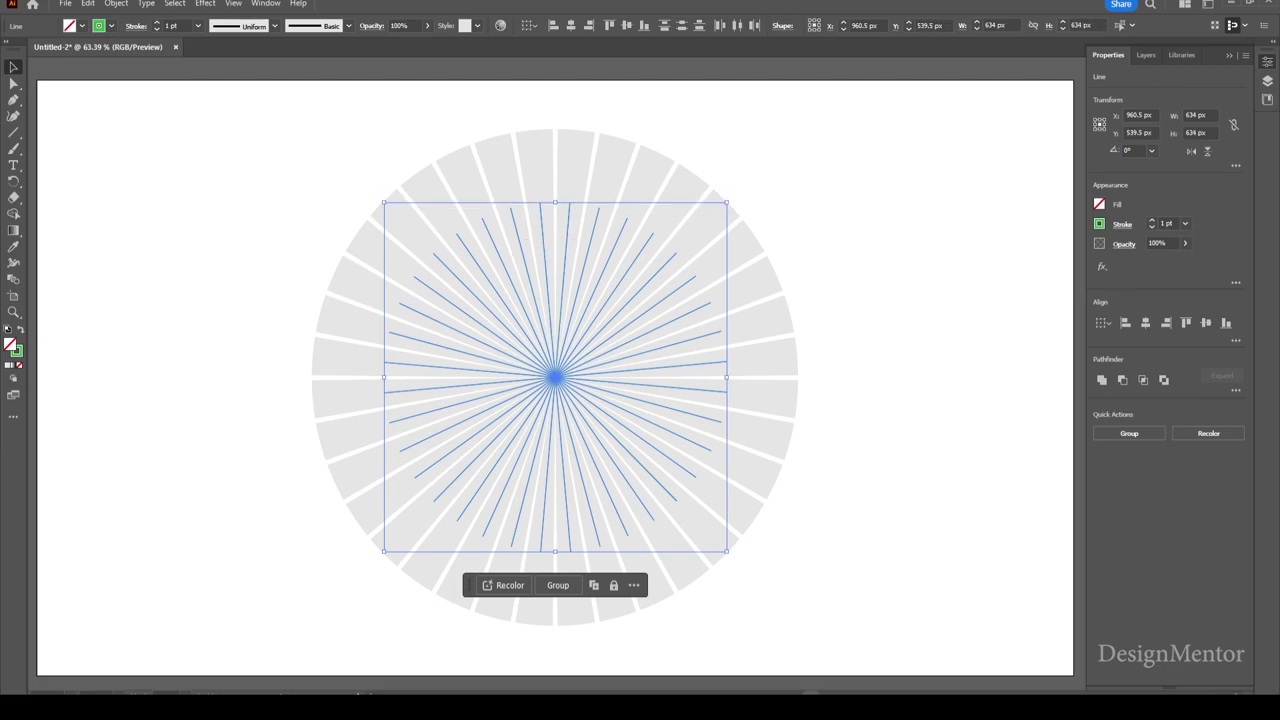
text(3)
key(Return)
key(ctrl+shift+a)
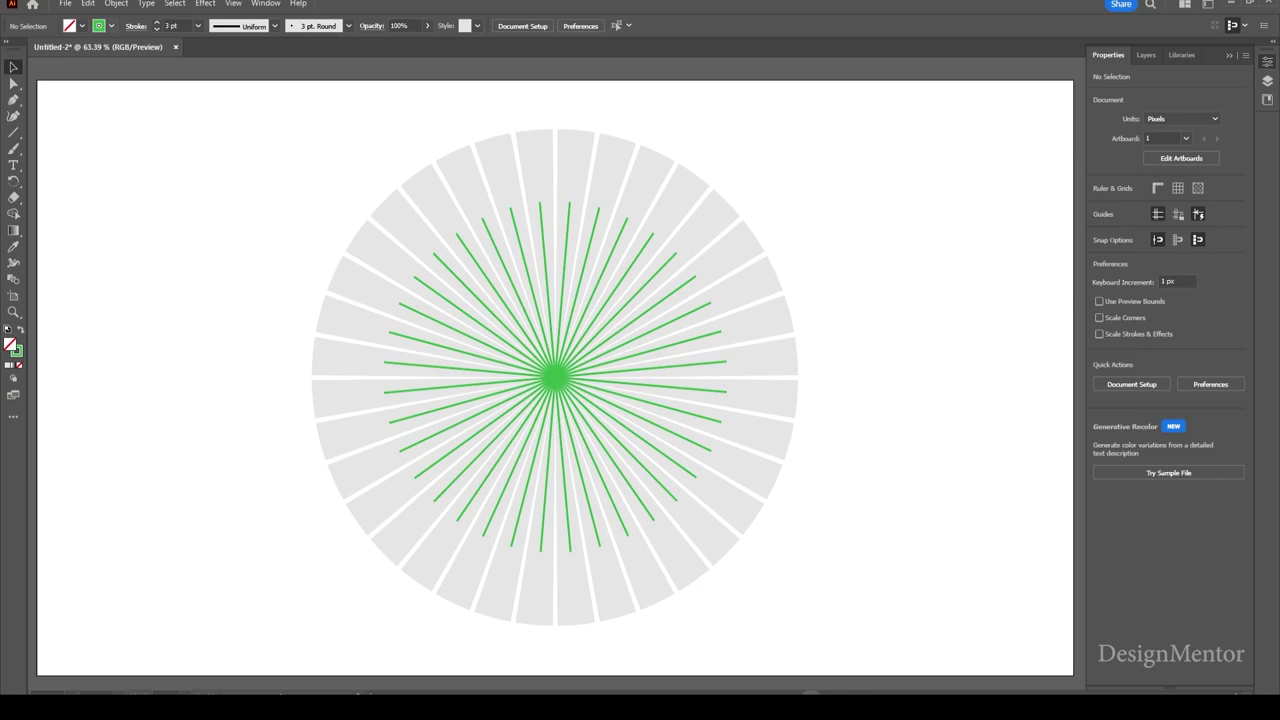
click(98, 25)
double_click(46, 57)
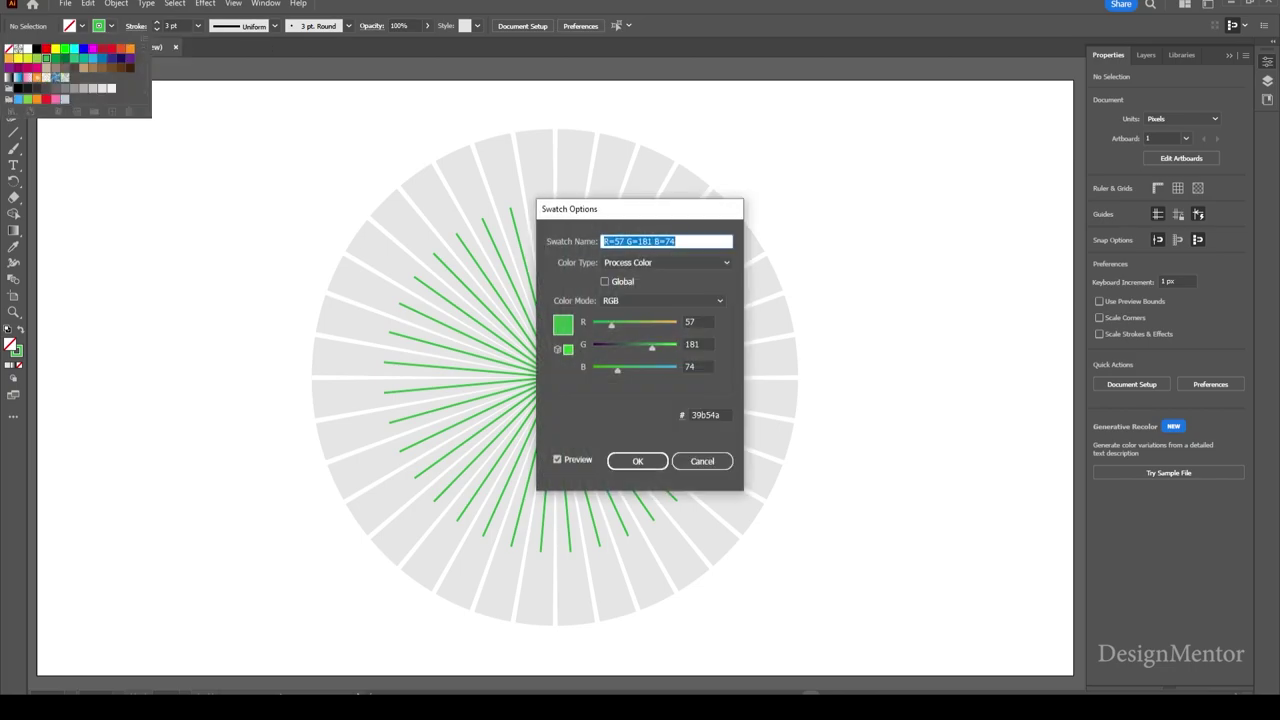
key(Return)
double_click(46, 57)
click(709, 416)
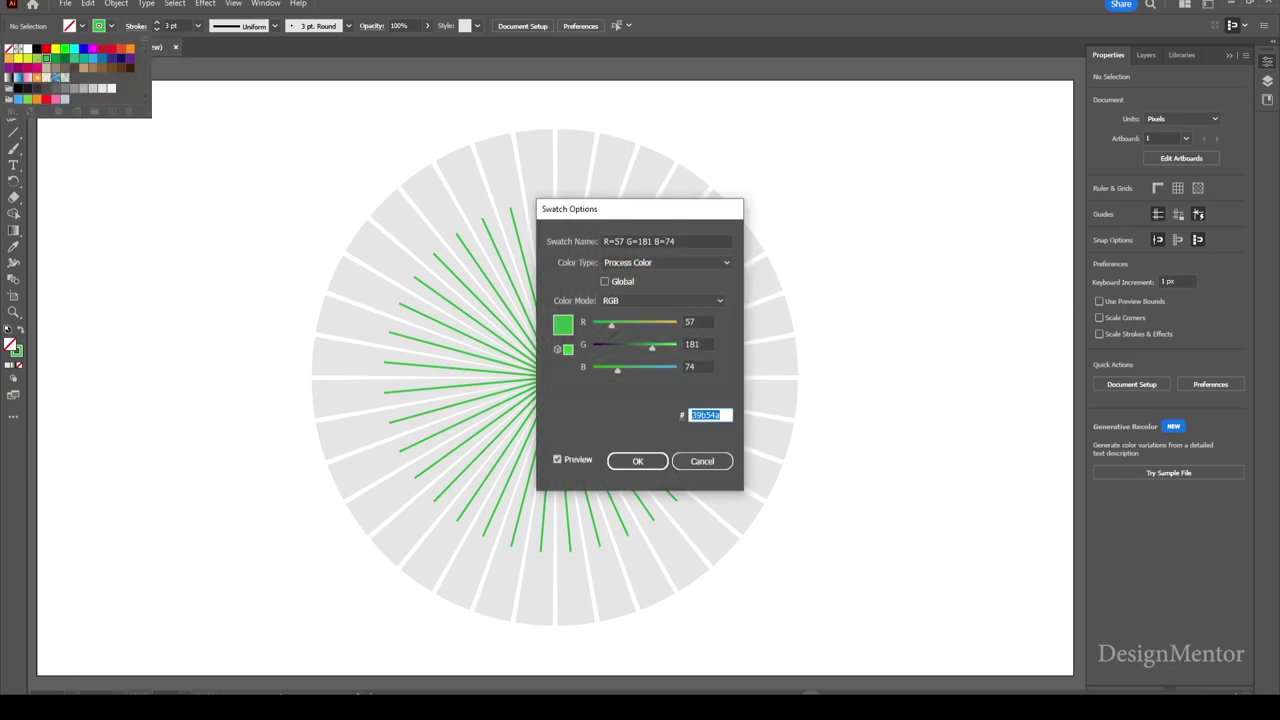
click(703, 461)
mouse_move(14, 131)
mouse_down()
mouse_move(85, 197)
mouse_move(73, 148)
mouse_up()
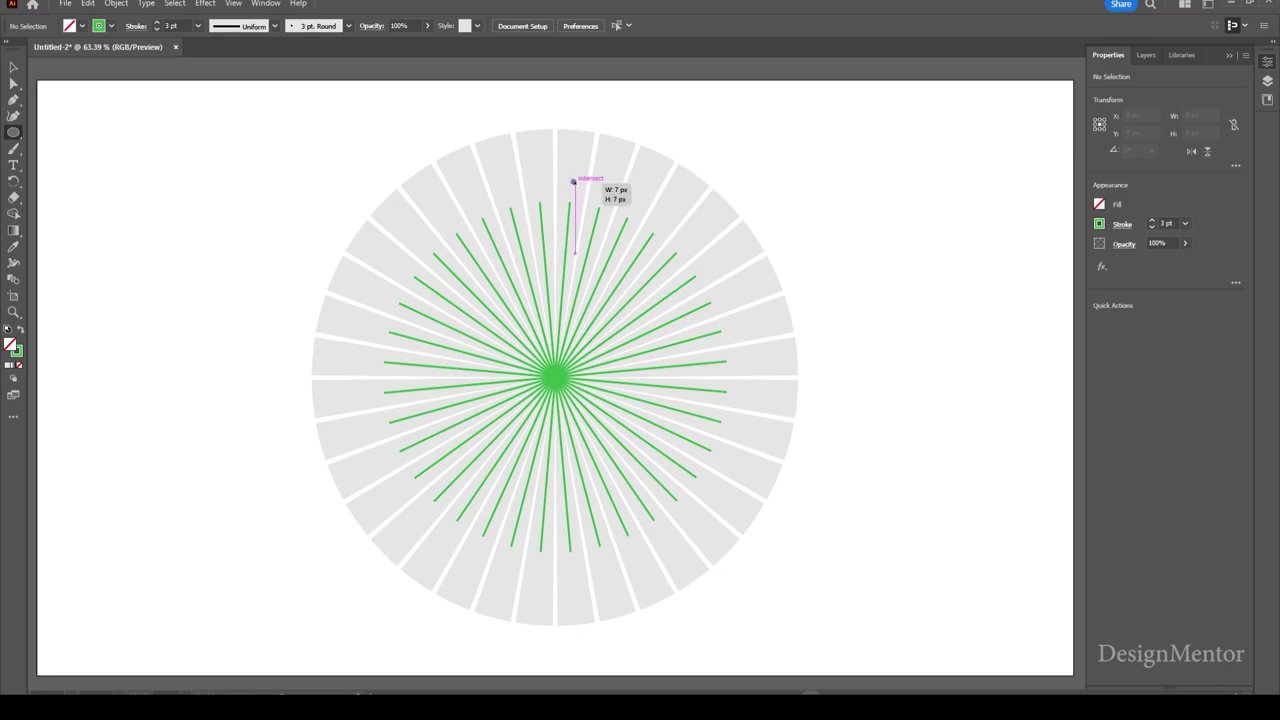
Draw a small circle at the top line's tip and fill it with hex 39b54a green.
drag(573, 181, 581, 189)
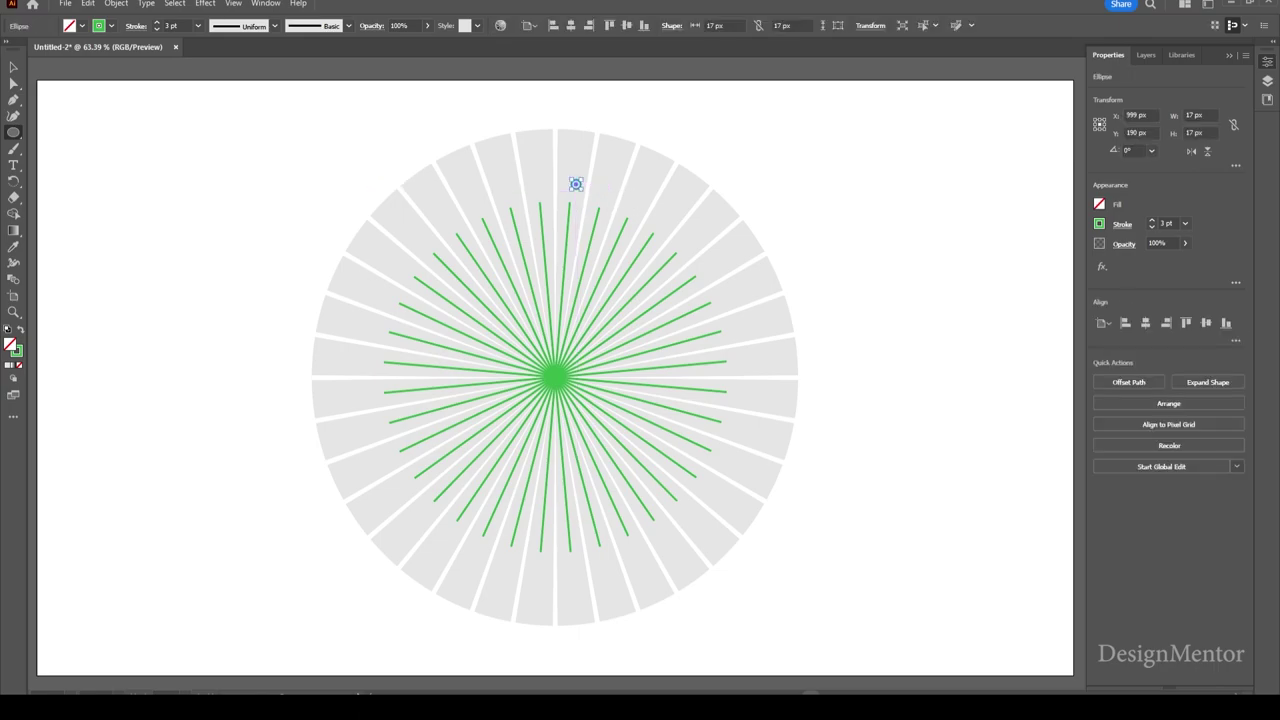
click(82, 25)
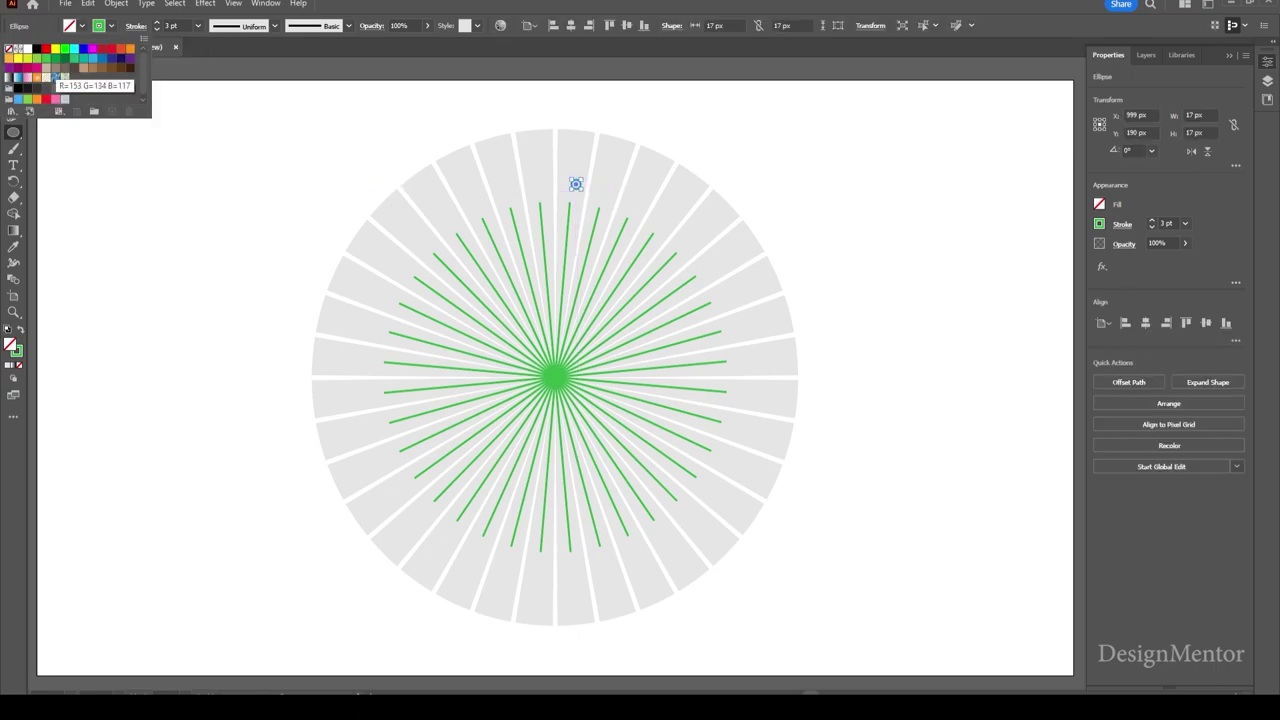
click(64, 57)
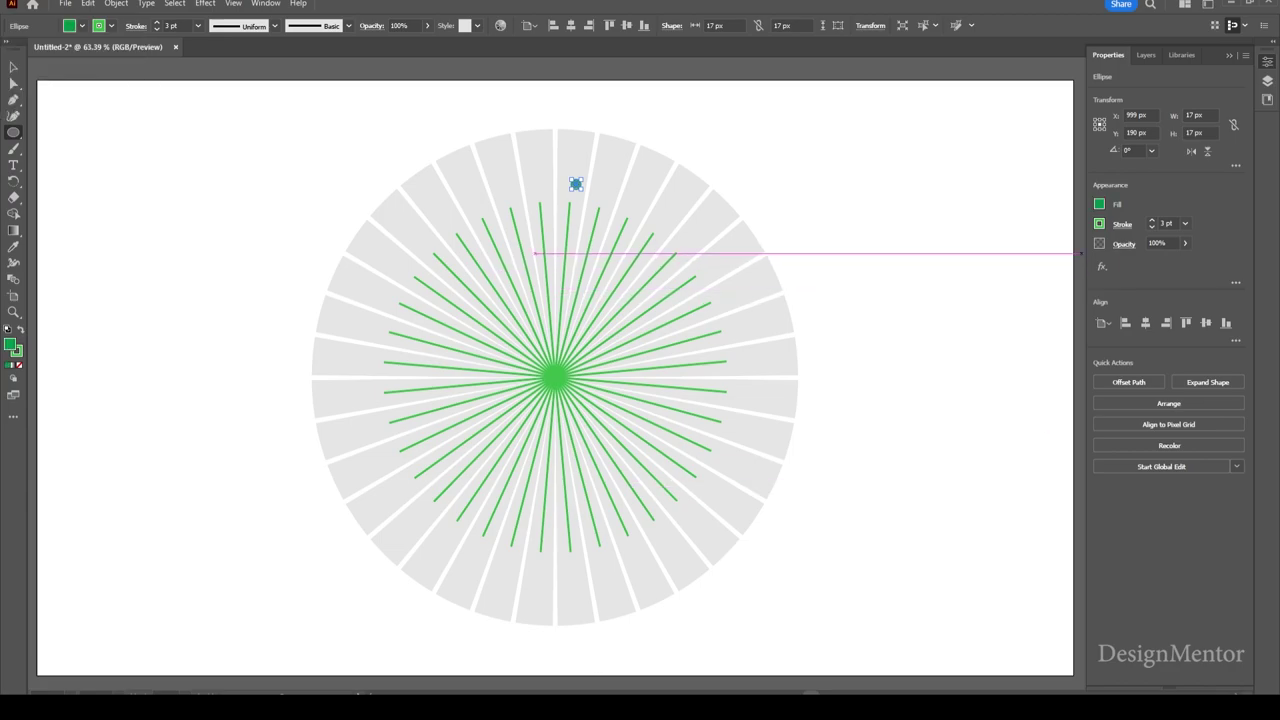
click(1099, 205)
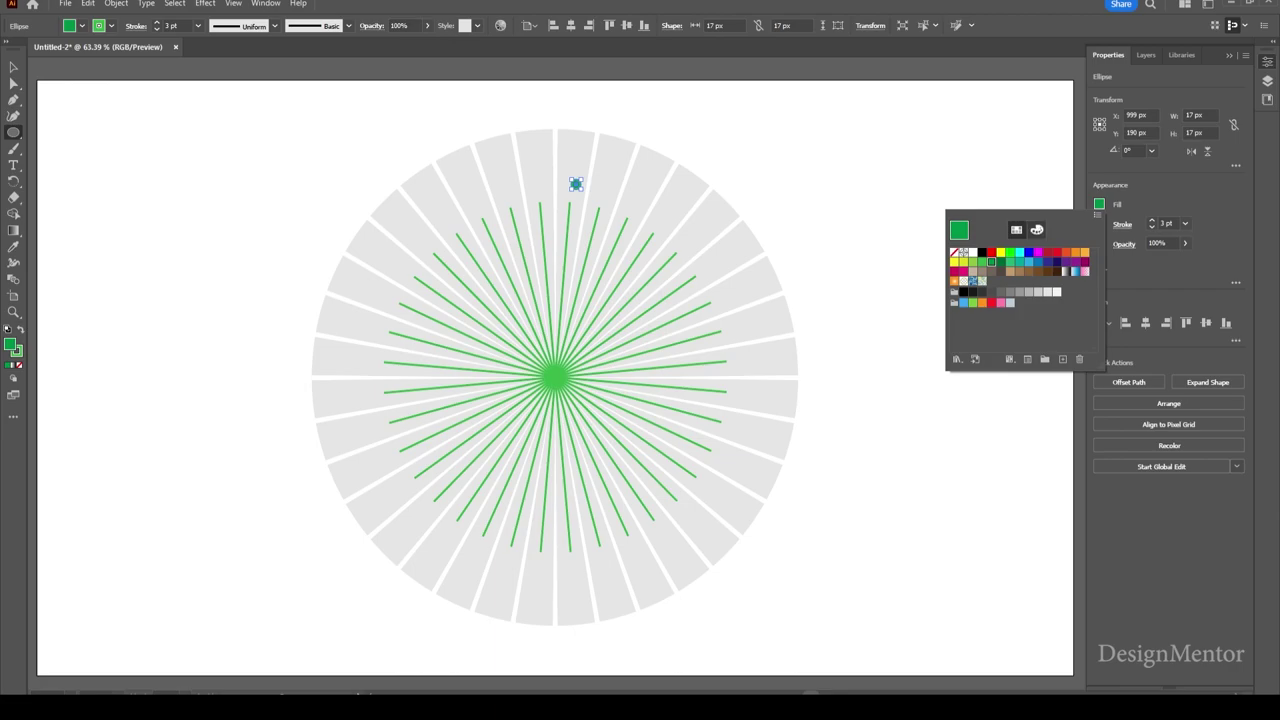
click(1037, 229)
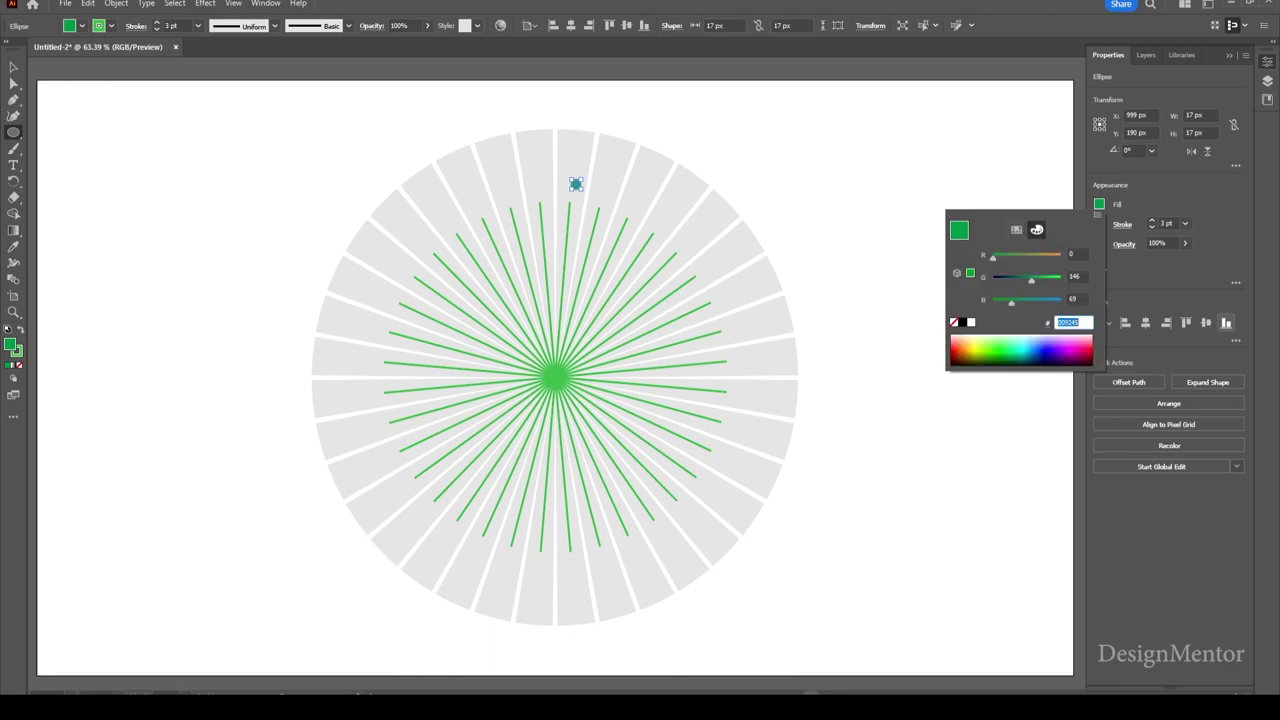
key(Return)
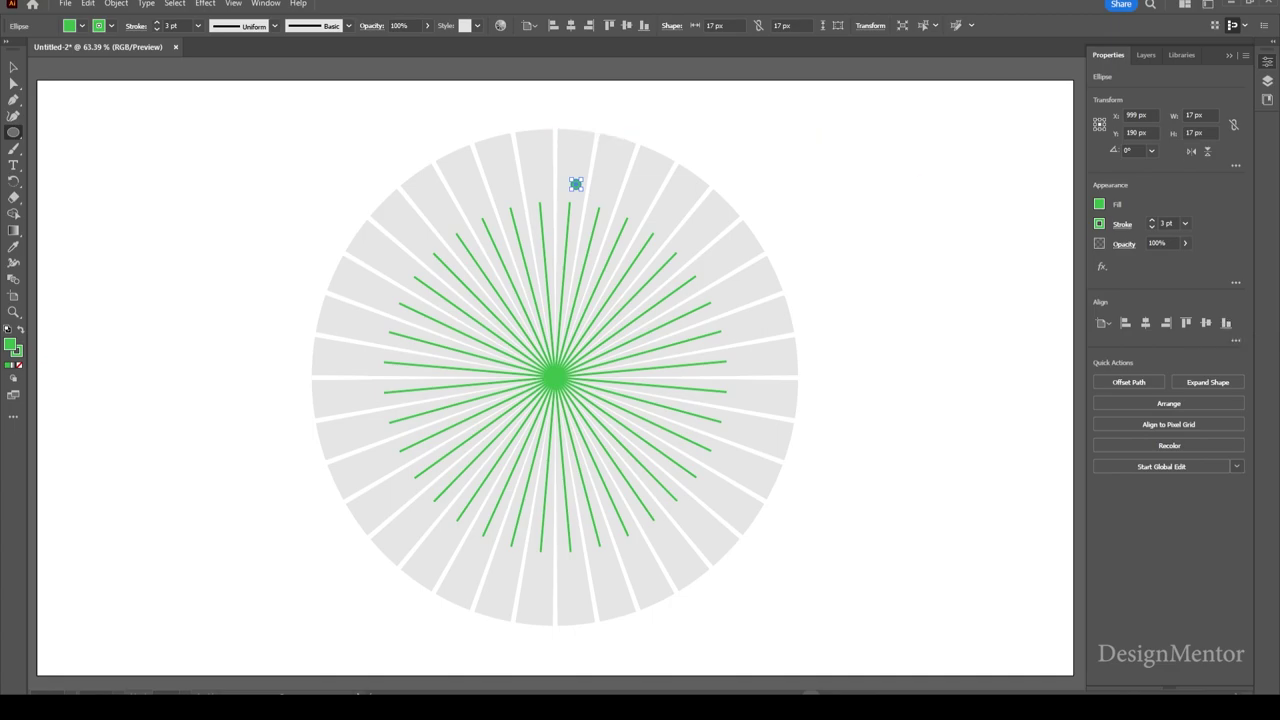
Size the dot to 16 px and set its stroke to None.
click(1200, 115)
text(16)
key(Tab)
click(111, 25)
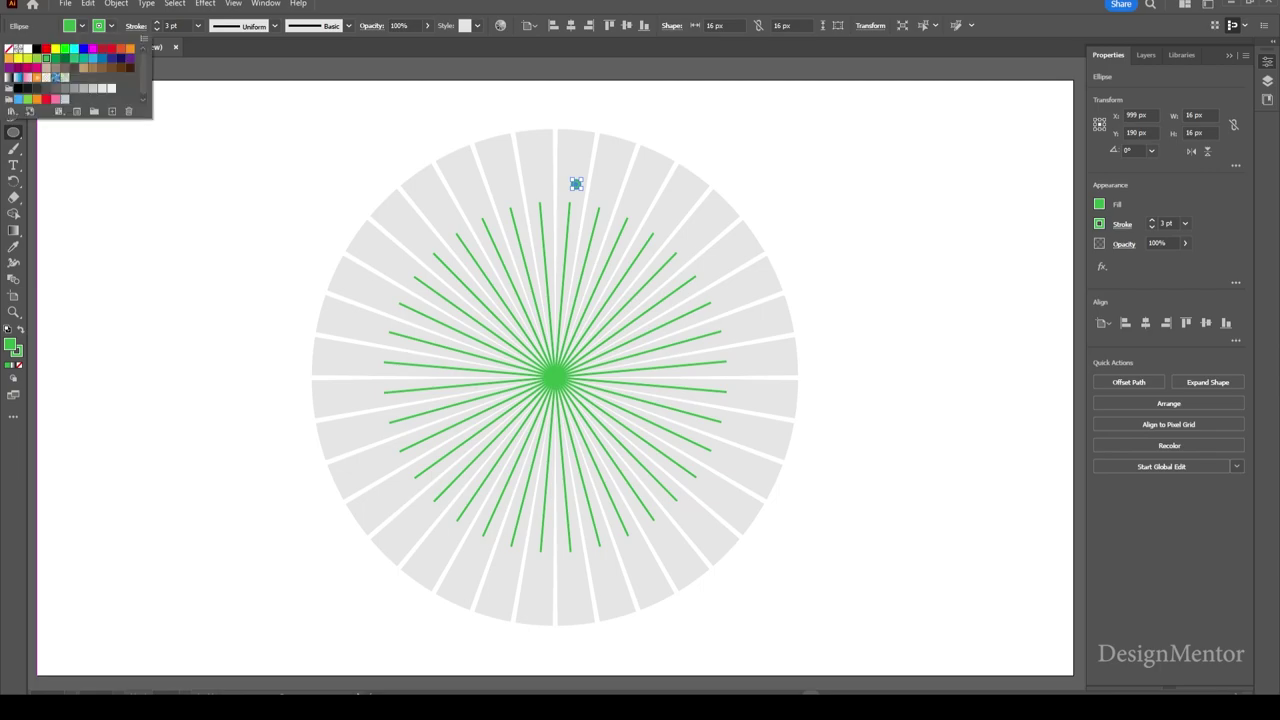
click(9, 48)
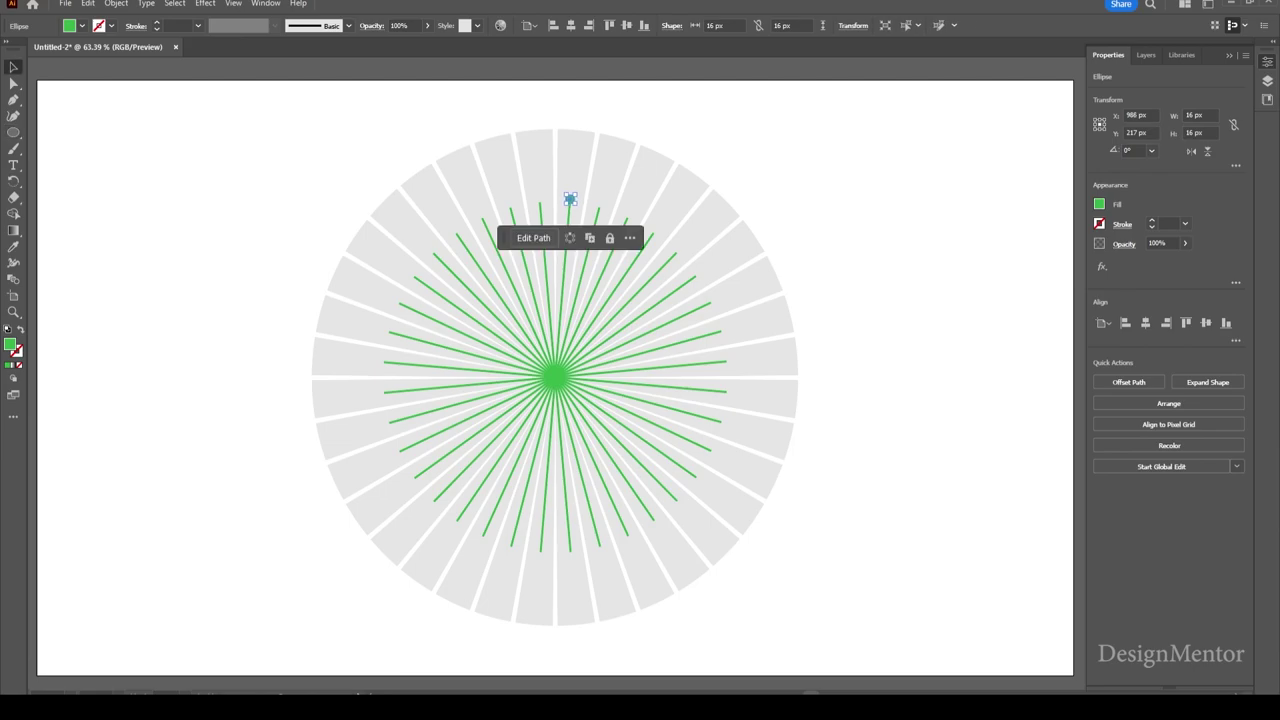
Select the upright green spoke and drag its endpoint to change its length.
key(v)
click(577, 240)
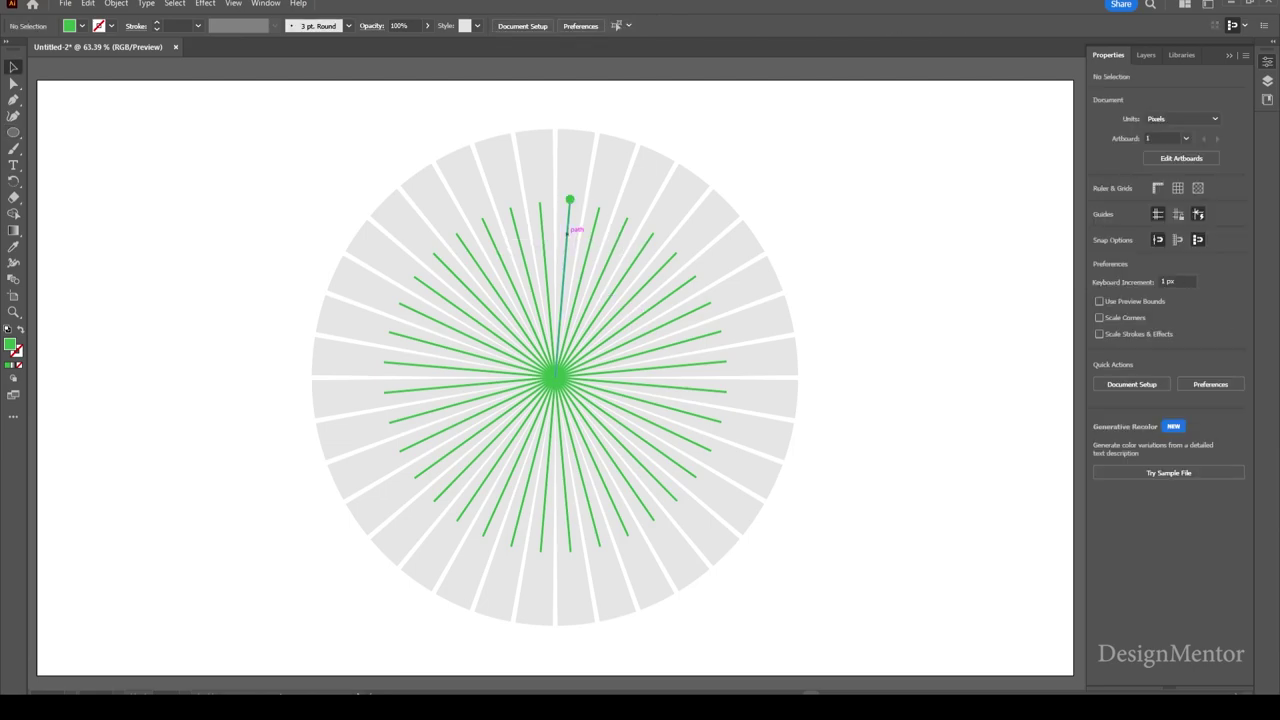
click(566, 232)
mouse_move(570, 200)
mouse_down()
mouse_move(590, 244)
mouse_move(627, 228)
mouse_move(620, 312)
mouse_move(710, 301)
mouse_move(721, 332)
mouse_move(648, 352)
mouse_move(727, 391)
mouse_move(712, 450)
mouse_move(645, 418)
mouse_move(696, 476)
mouse_move(596, 465)
mouse_up()
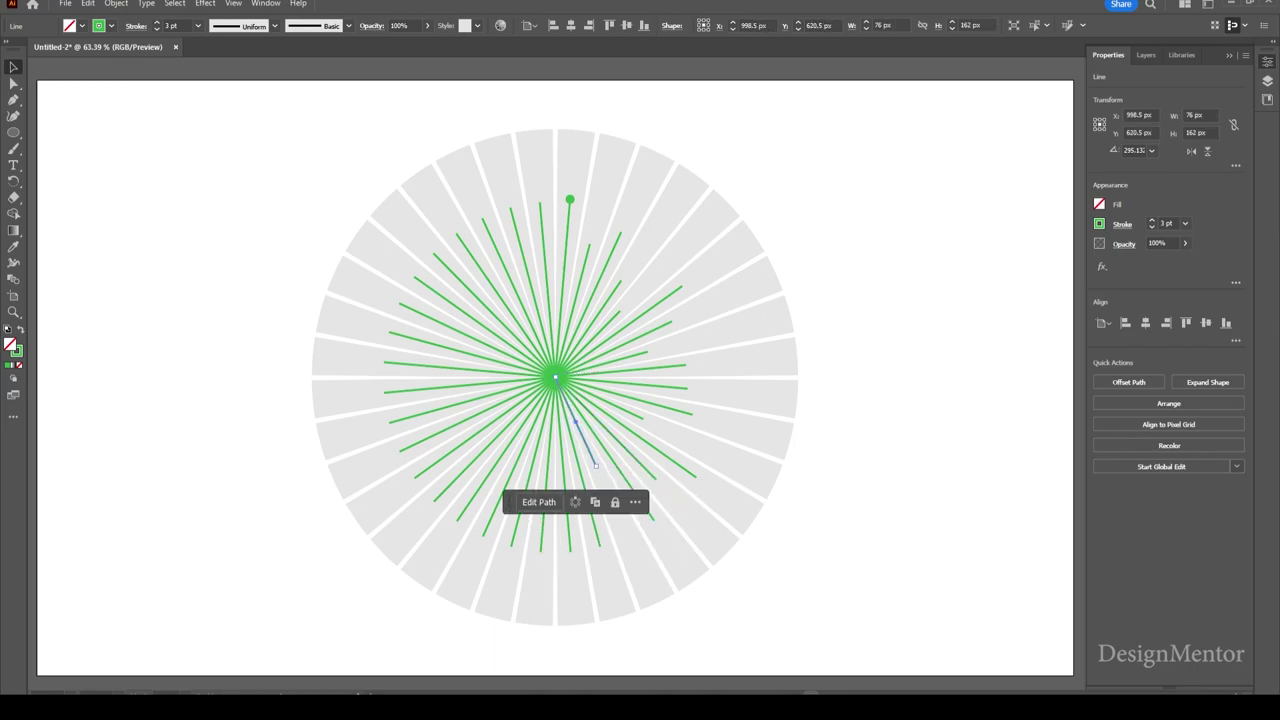
Drag endpoints of the lower, left and upper spokes inward to vary their lengths.
drag(570, 548, 600, 545)
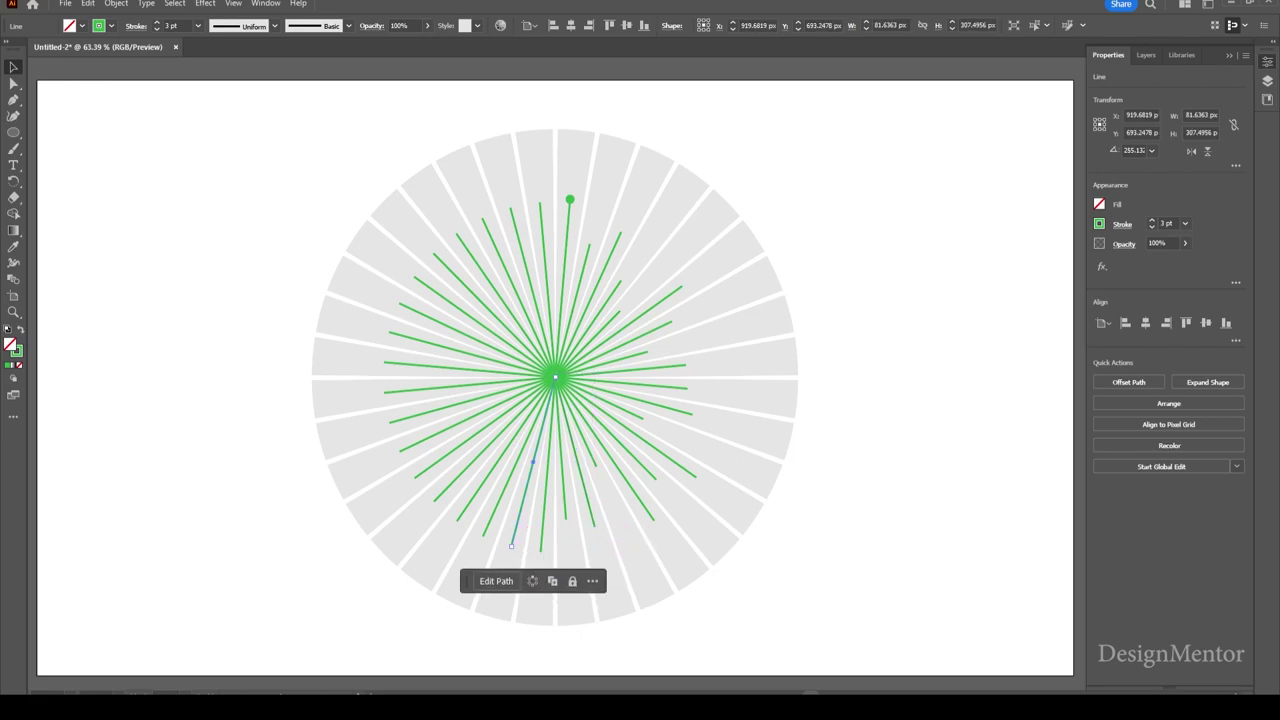
mouse_move(600, 545)
mouse_down()
mouse_move(517, 537)
mouse_move(528, 500)
mouse_move(543, 525)
mouse_move(450, 498)
mouse_move(470, 464)
mouse_move(425, 470)
mouse_move(432, 437)
mouse_move(417, 415)
mouse_up()
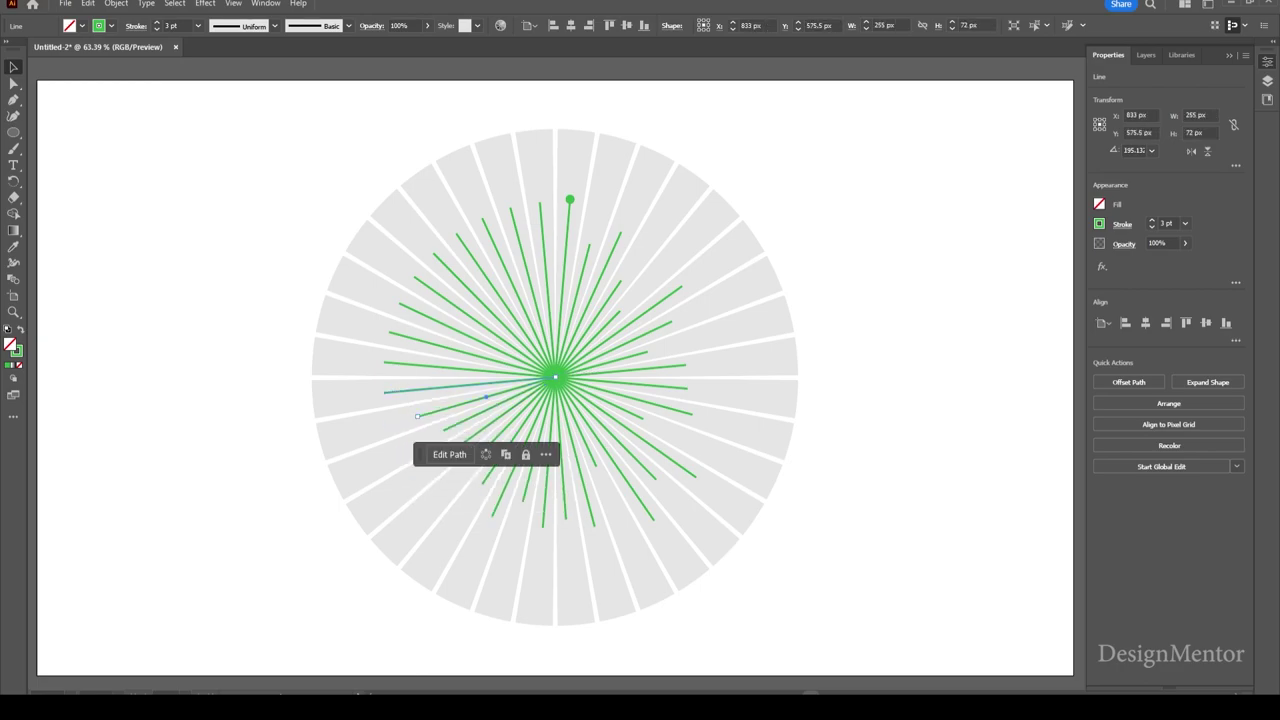
drag(417, 415, 412, 387)
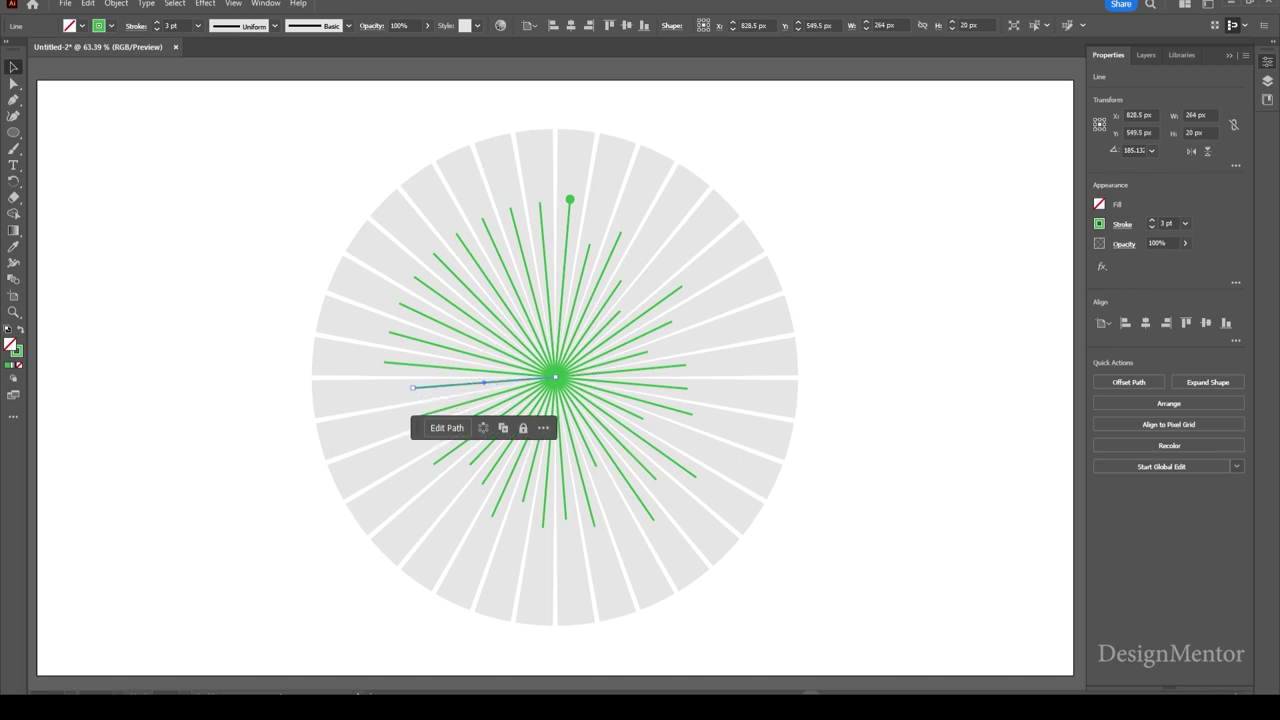
key(z)
key(v)
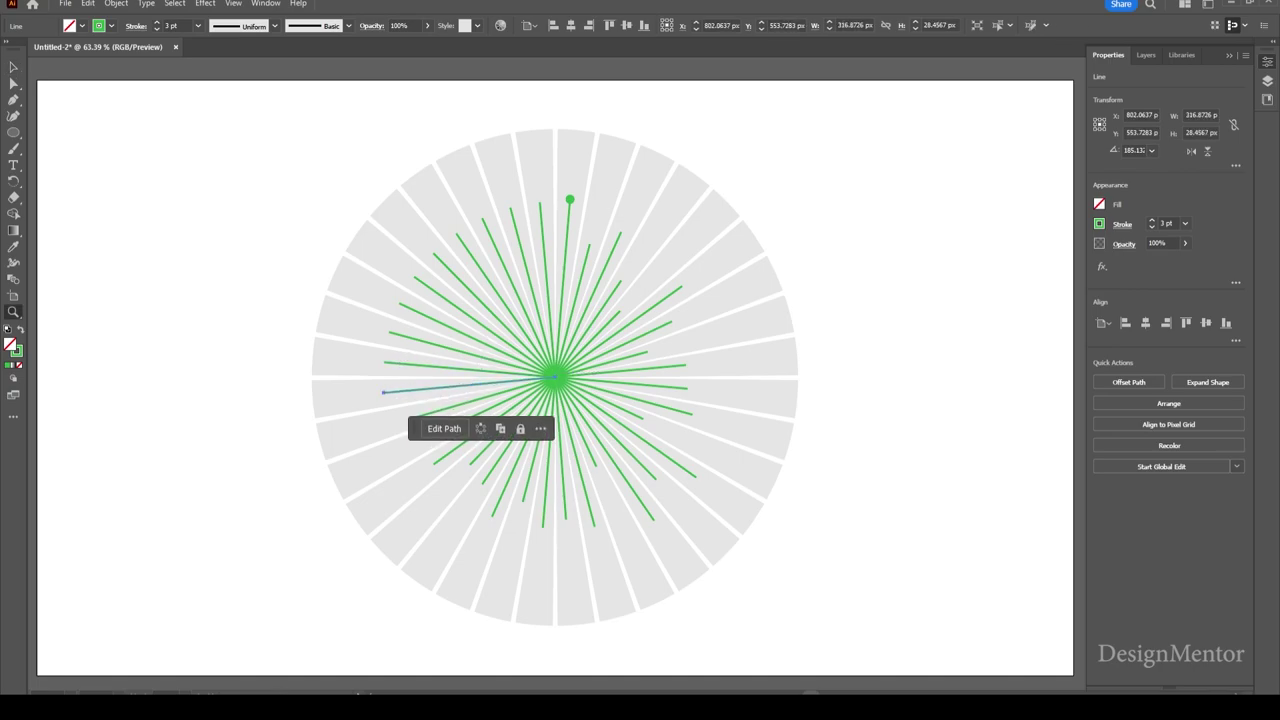
mouse_move(384, 392)
mouse_down()
mouse_move(399, 302)
mouse_move(437, 251)
mouse_move(455, 284)
mouse_move(457, 234)
mouse_move(486, 210)
mouse_move(500, 262)
mouse_up()
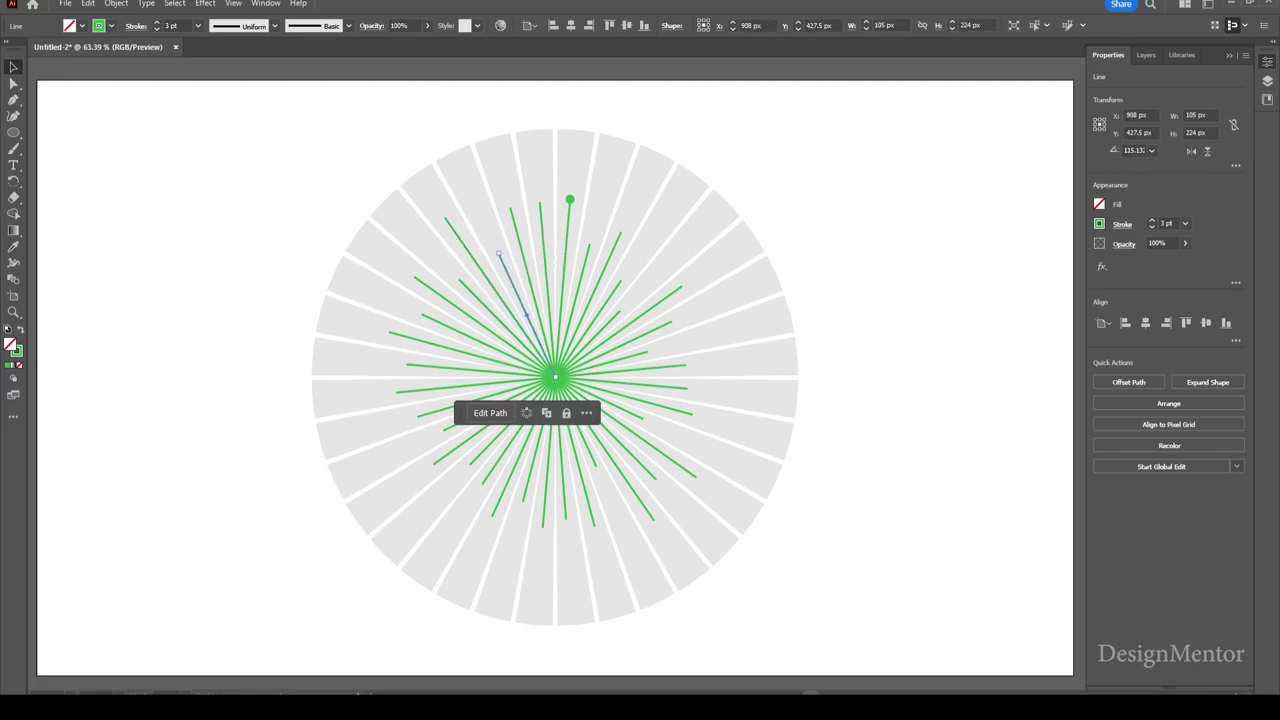
drag(541, 204, 543, 244)
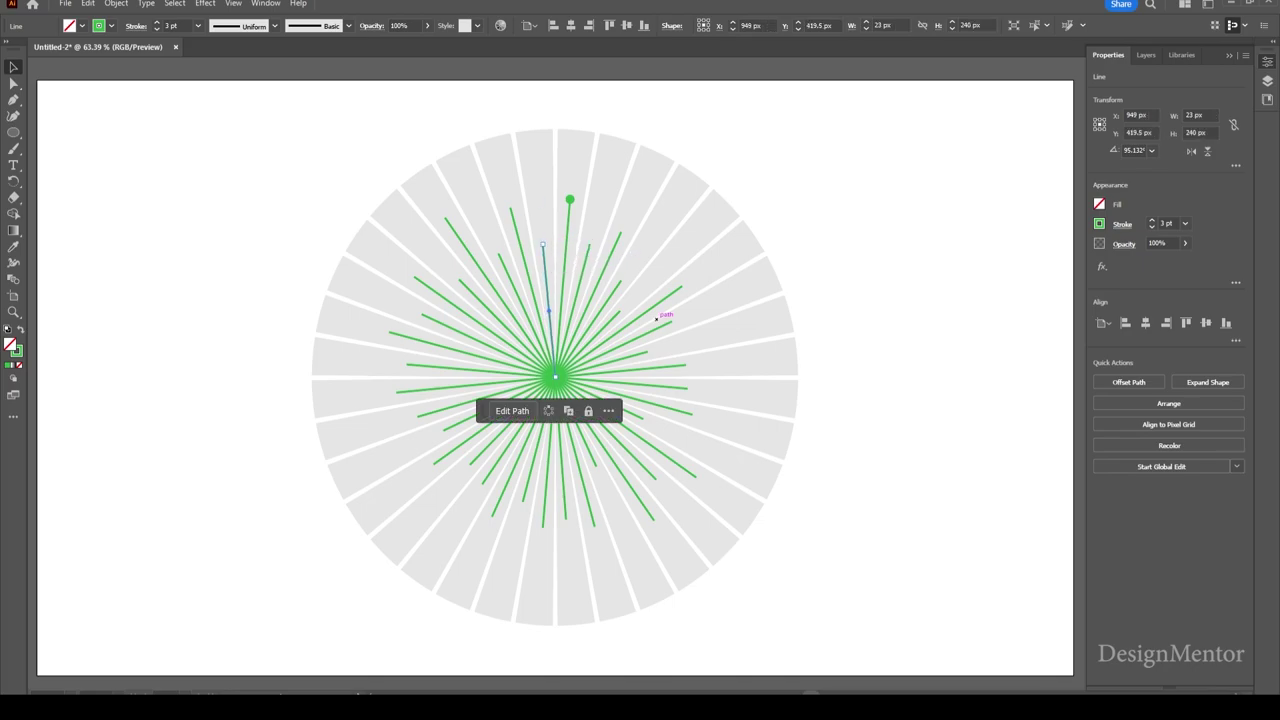
Rotate-copy the top green dot by 10° around the centre, repeating with Ctrl+D.
key(ctrl+shift+a)
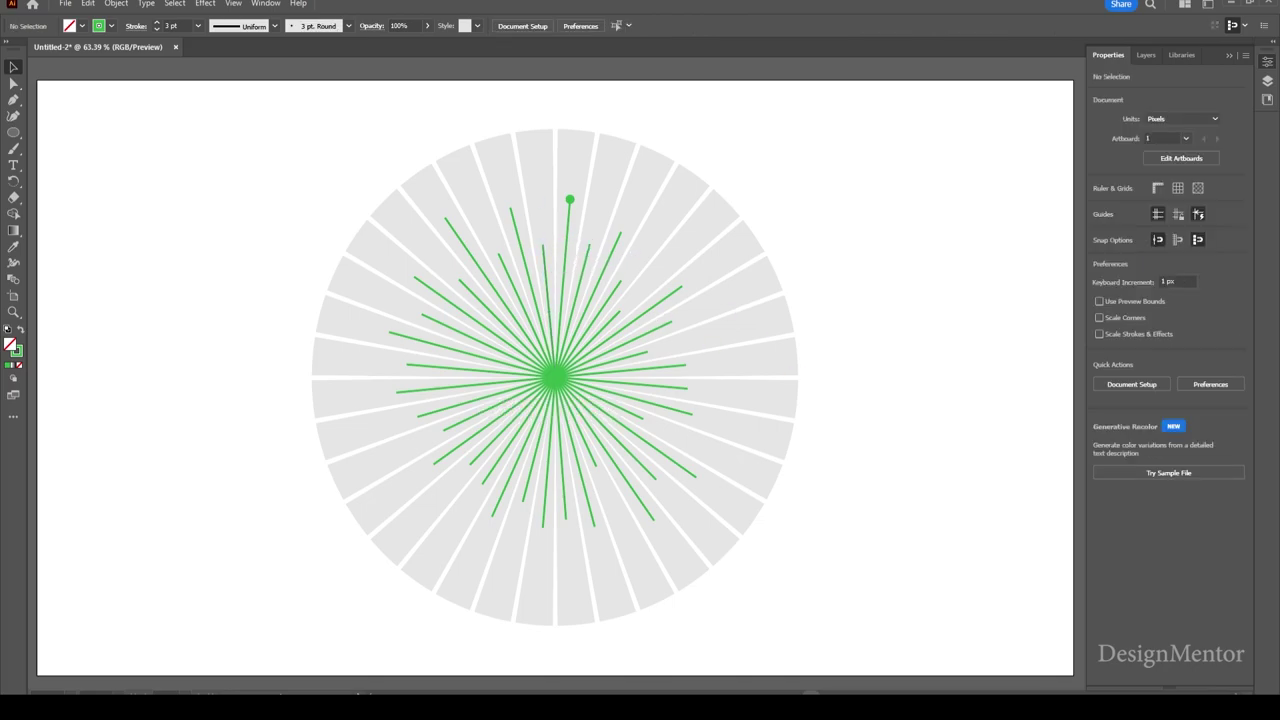
click(570, 199)
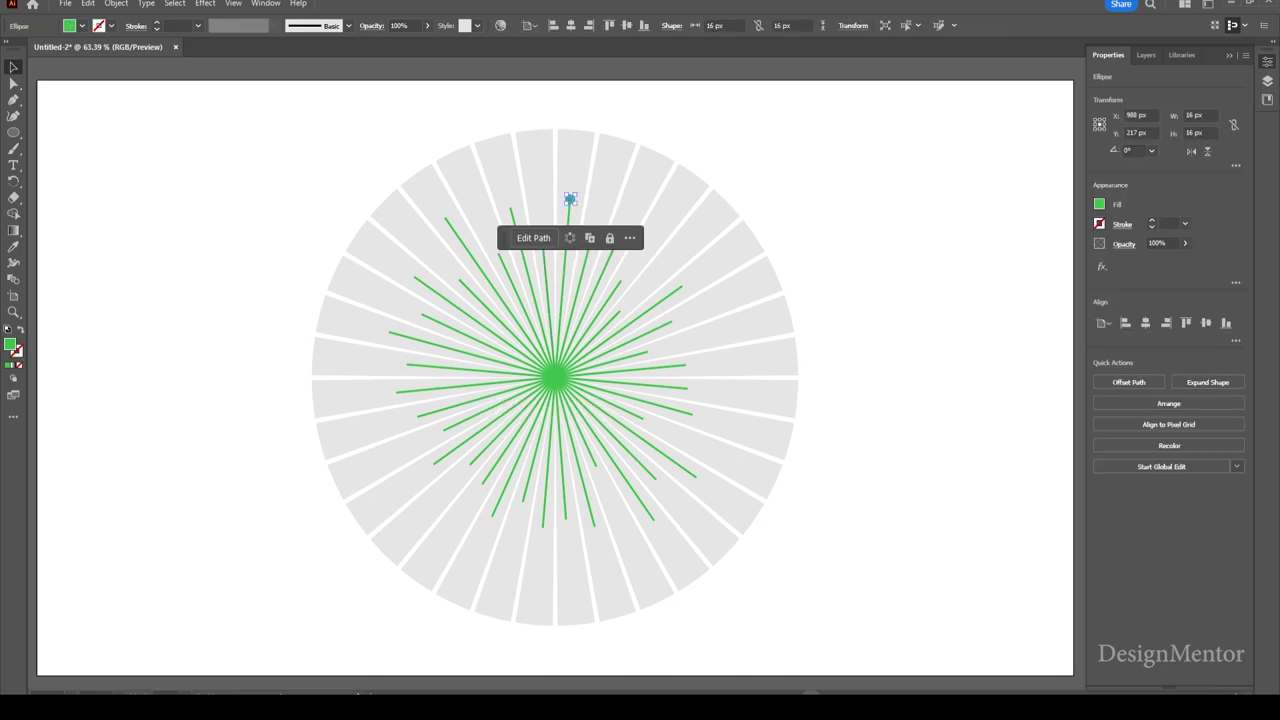
key(r)
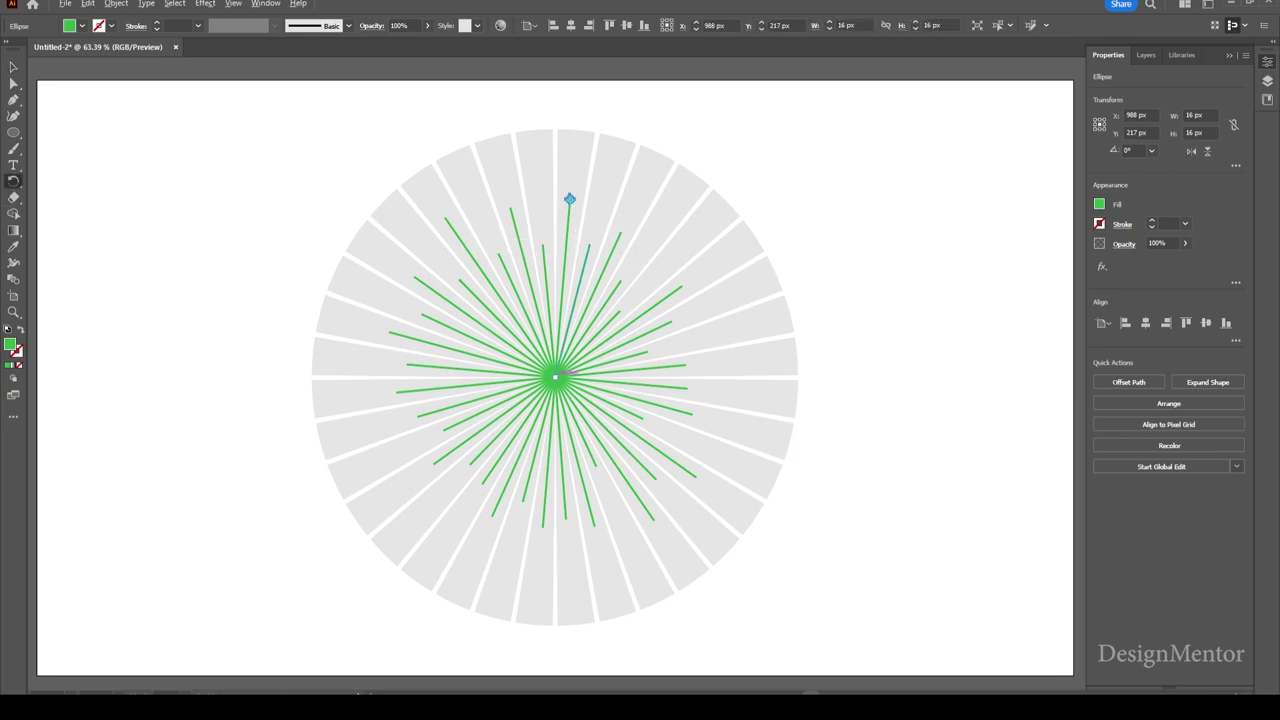
key(Return)
key(Return)
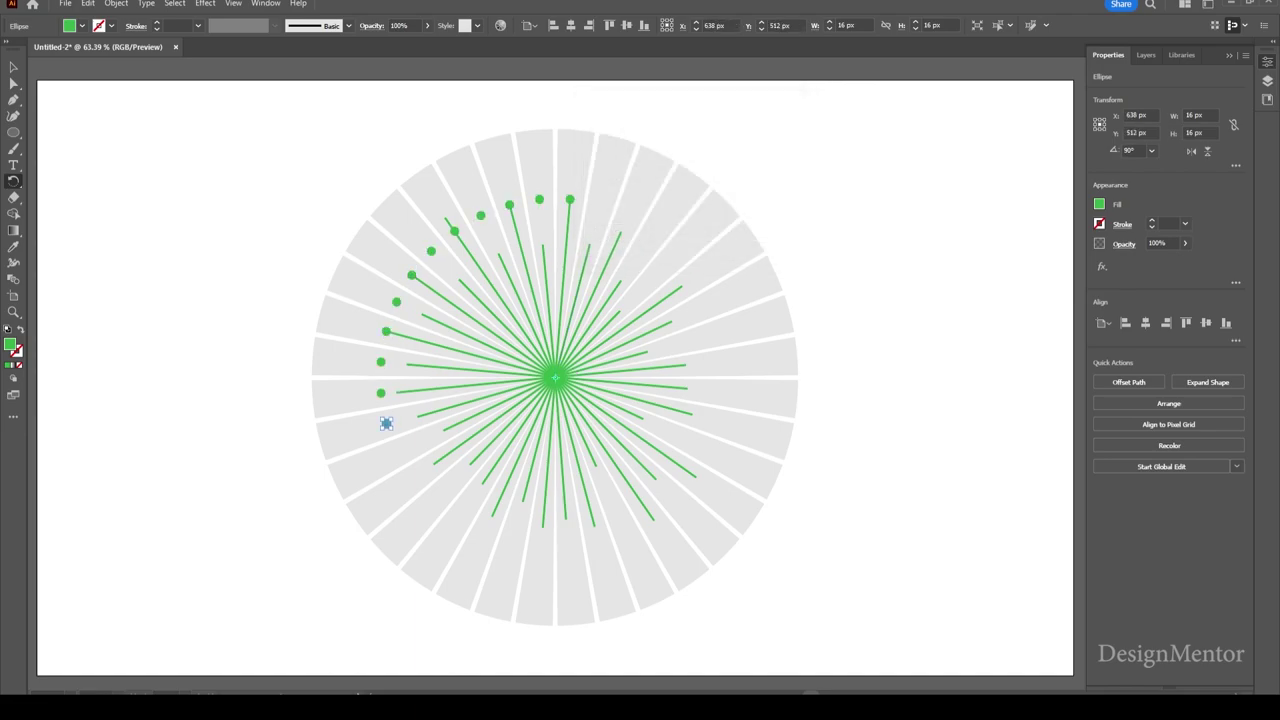
key(ctrl+d)
key(ctrl+d)
key(ctrl+d)
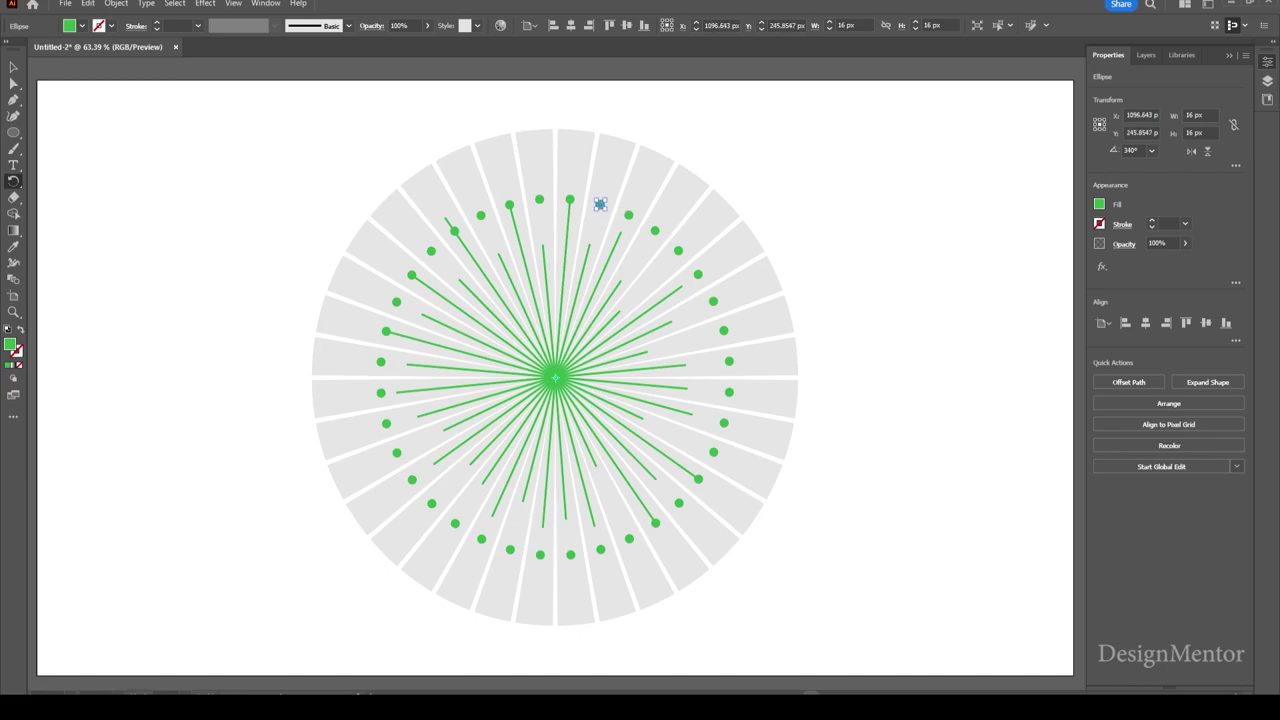
key(v)
key(ctrl+shift+a)
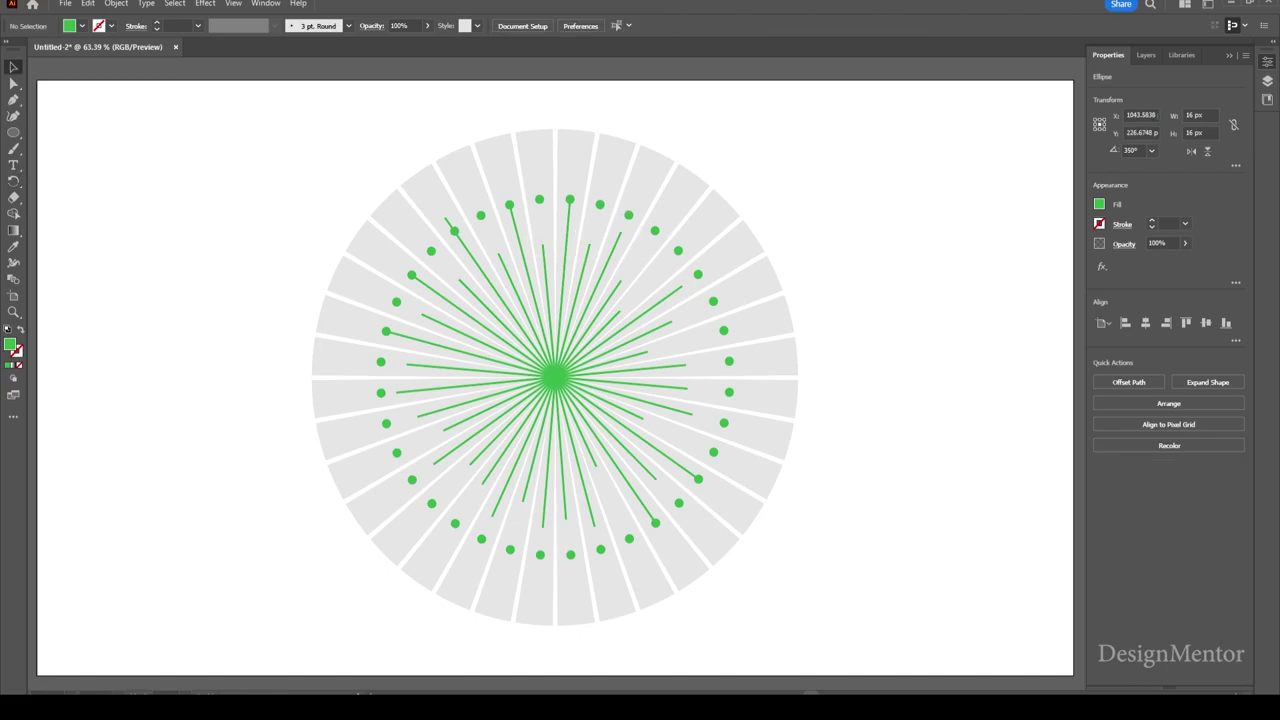
Snap the upper-right, right and lower-right dots onto their spoke tips.
mouse_move(600, 200)
mouse_down()
mouse_move(590, 243)
mouse_move(622, 230)
mouse_move(622, 308)
mouse_up()
drag(698, 274, 679, 288)
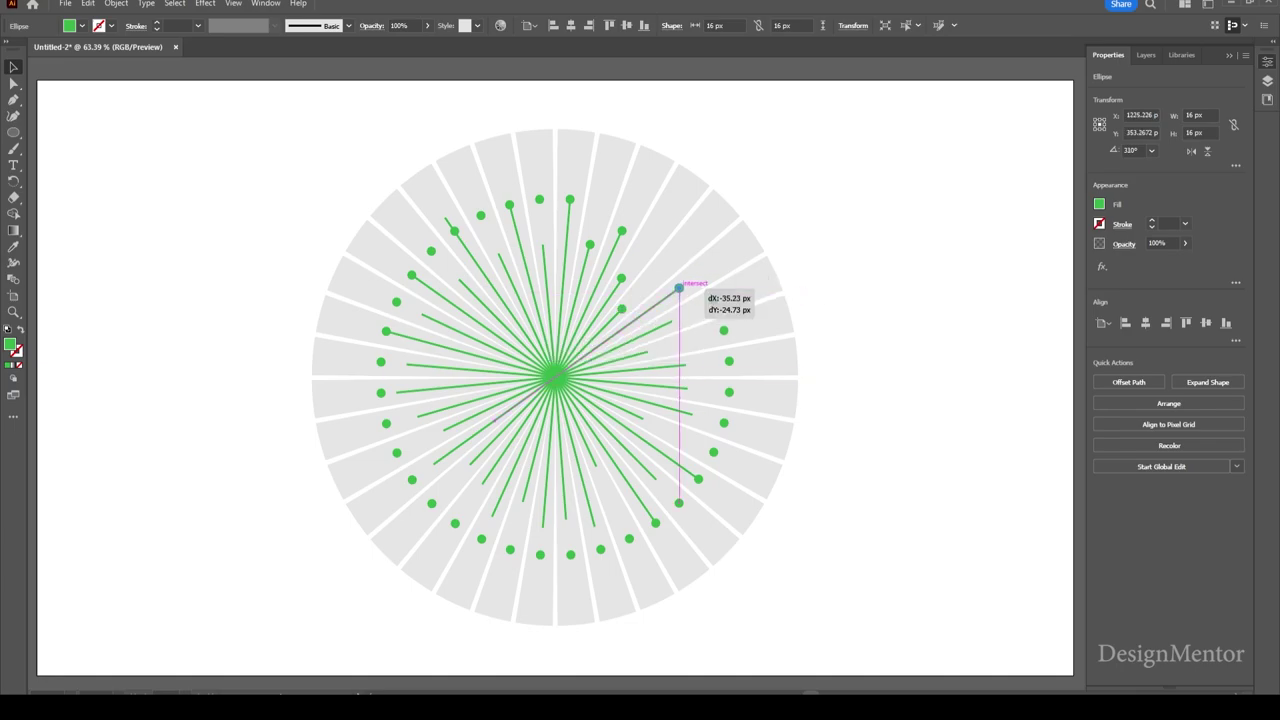
drag(724, 330, 675, 319)
drag(729, 361, 651, 352)
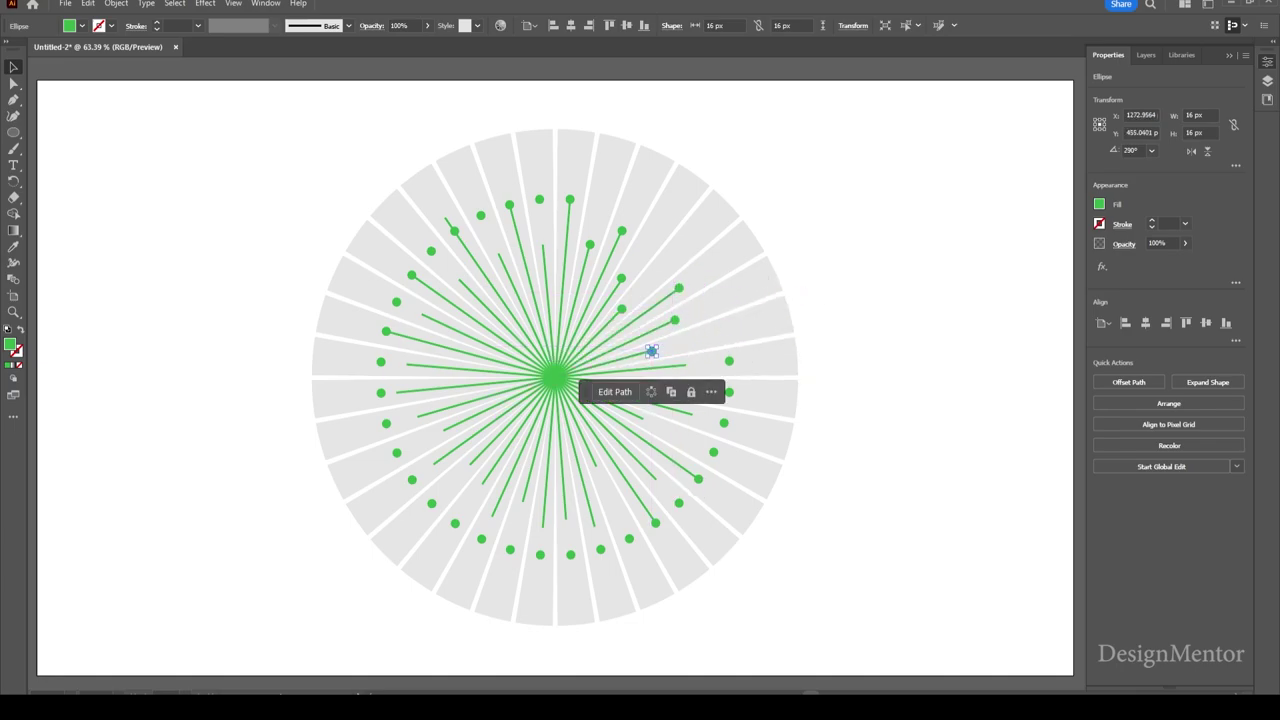
mouse_move(729, 392)
mouse_down()
mouse_move(685, 365)
mouse_move(693, 414)
mouse_move(643, 418)
mouse_up()
drag(679, 502, 656, 480)
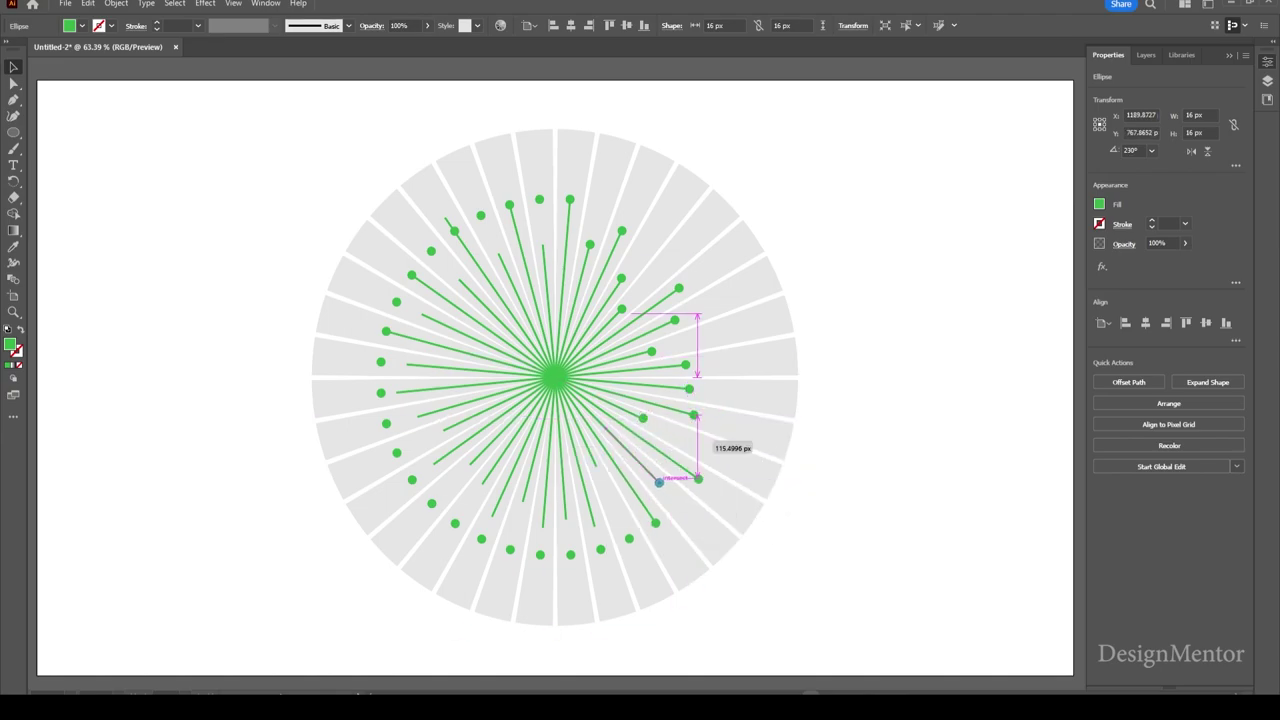
drag(629, 538, 596, 467)
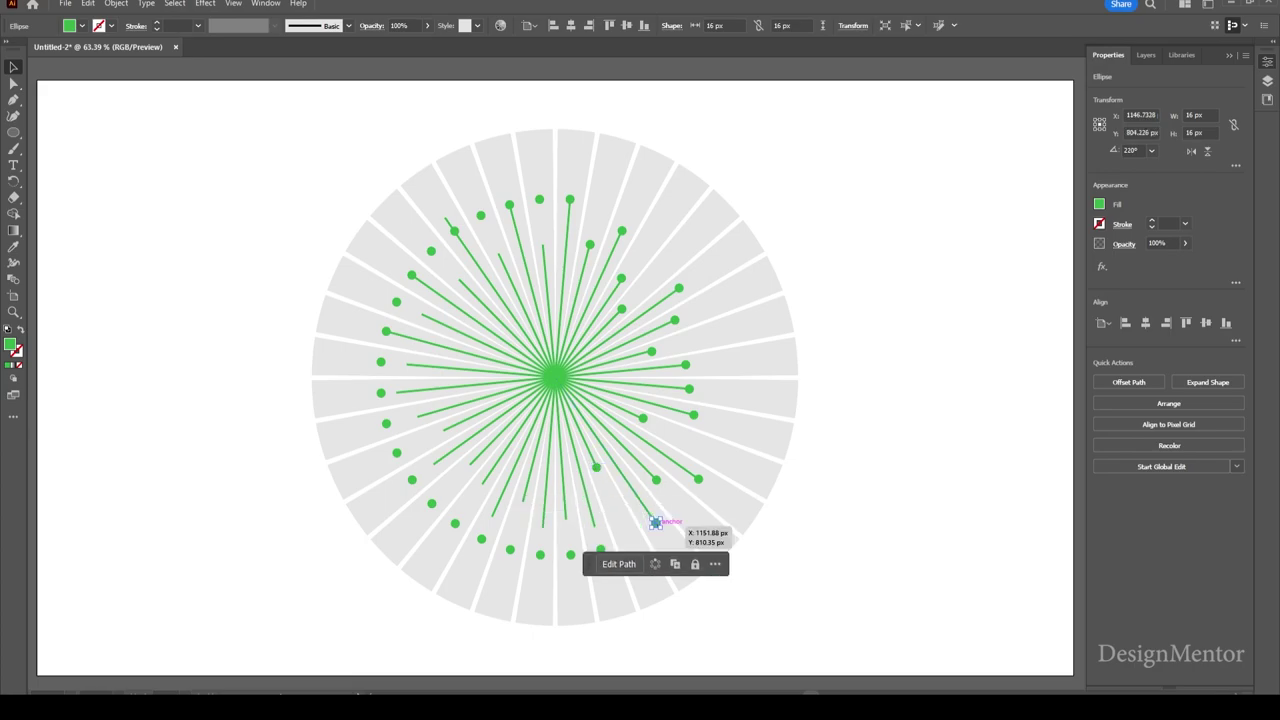
Snap the bottom, left and upper dots onto their spoke tips.
mouse_move(600, 549)
mouse_down()
mouse_move(595, 529)
mouse_move(521, 503)
mouse_up()
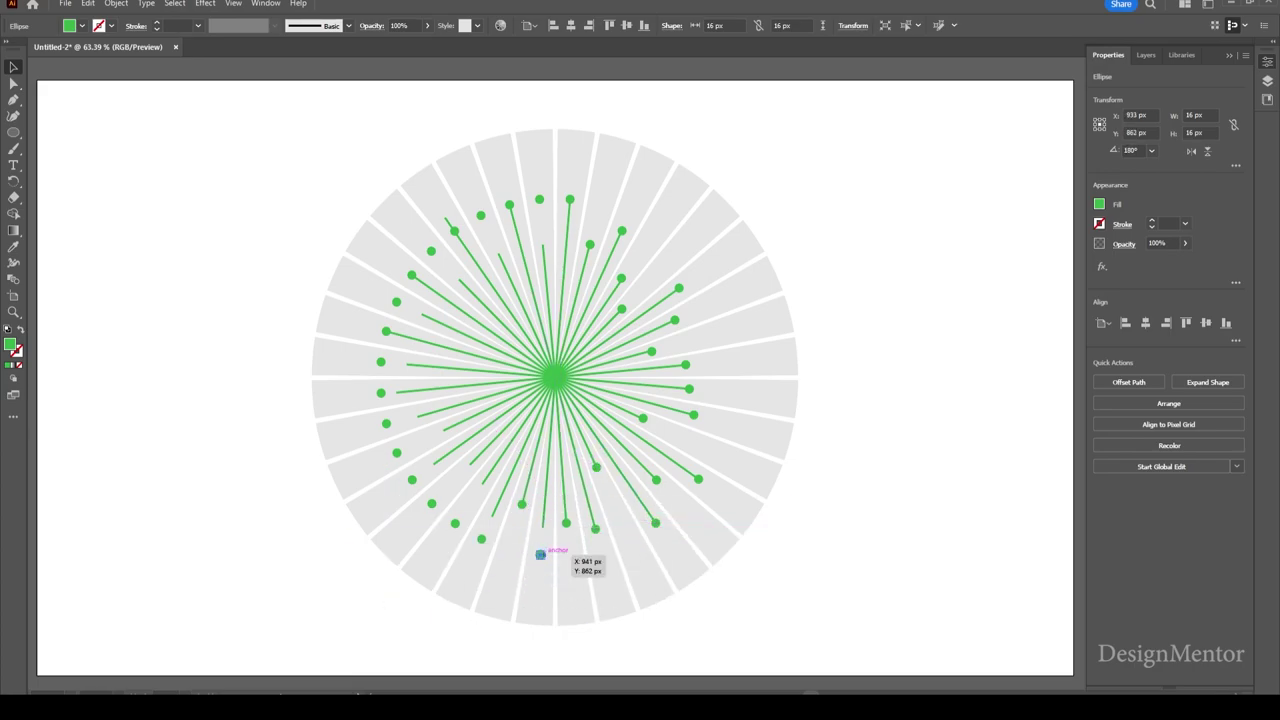
drag(540, 555, 538, 526)
mouse_move(455, 523)
mouse_down()
mouse_move(491, 519)
mouse_move(443, 428)
mouse_move(397, 392)
mouse_move(410, 364)
mouse_up()
click(386, 423)
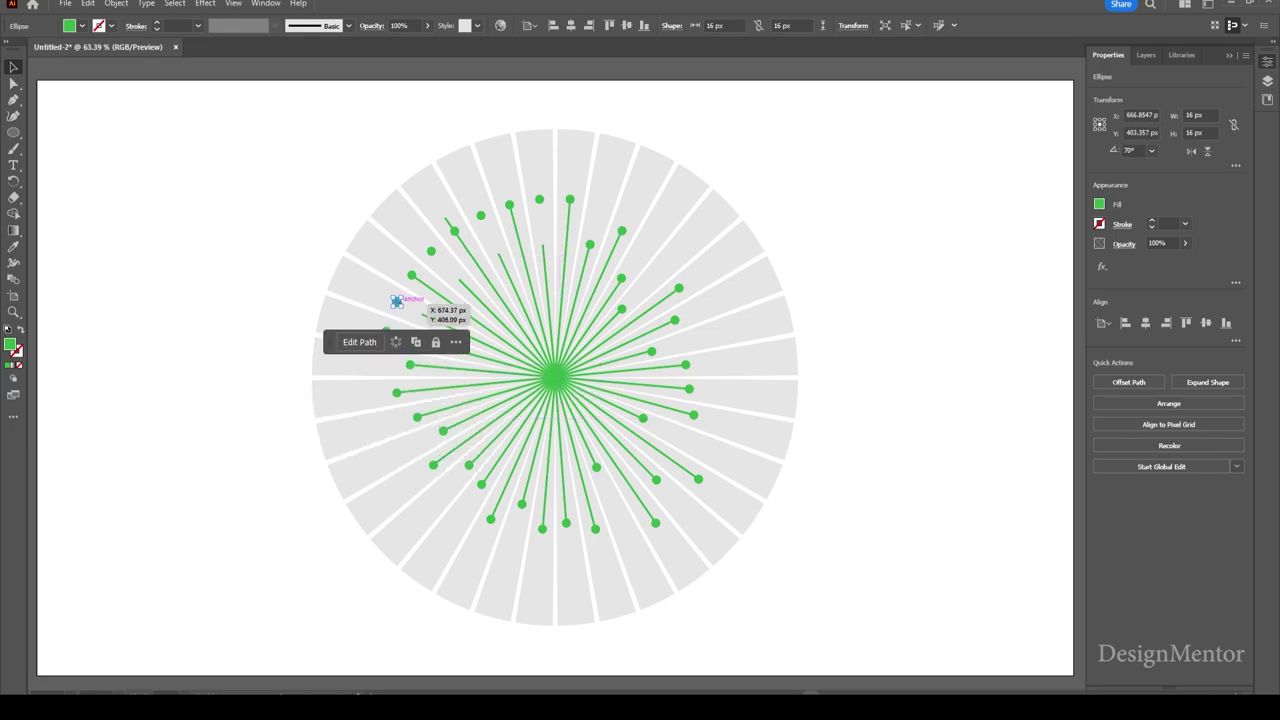
drag(396, 302, 420, 313)
drag(431, 251, 457, 279)
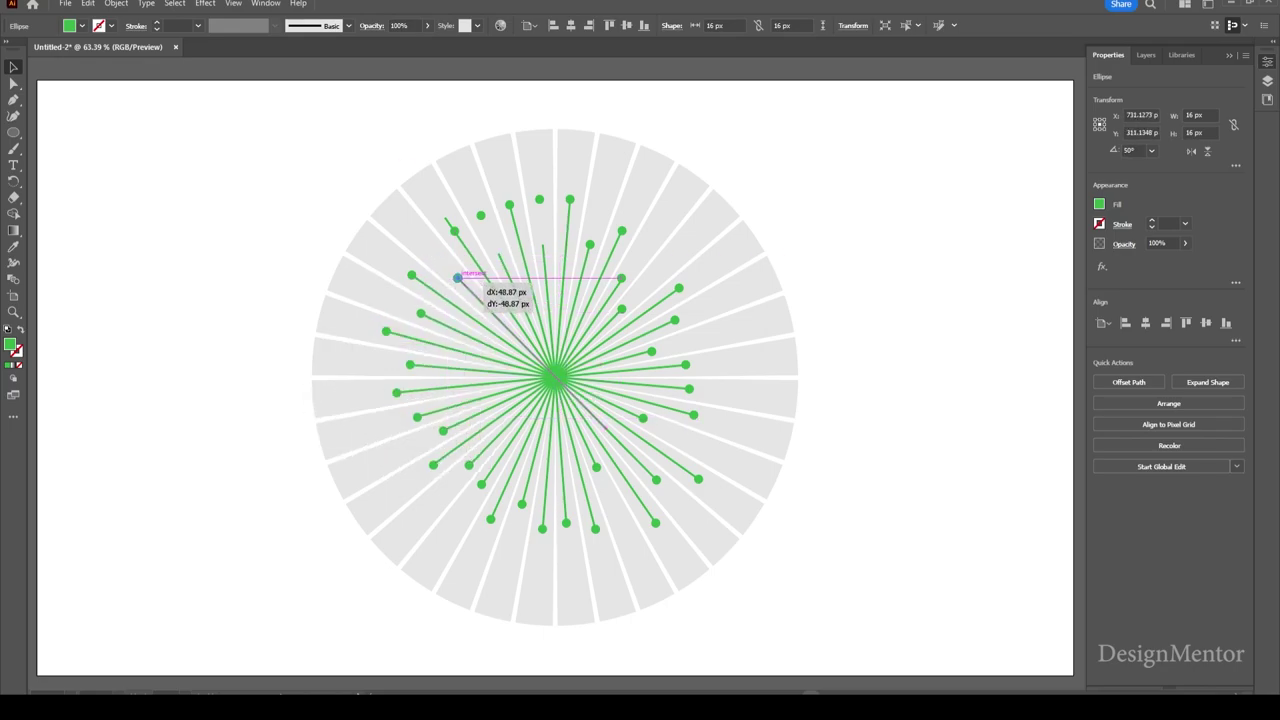
mouse_move(454, 231)
mouse_down()
mouse_move(445, 220)
mouse_move(492, 234)
mouse_move(499, 250)
mouse_up()
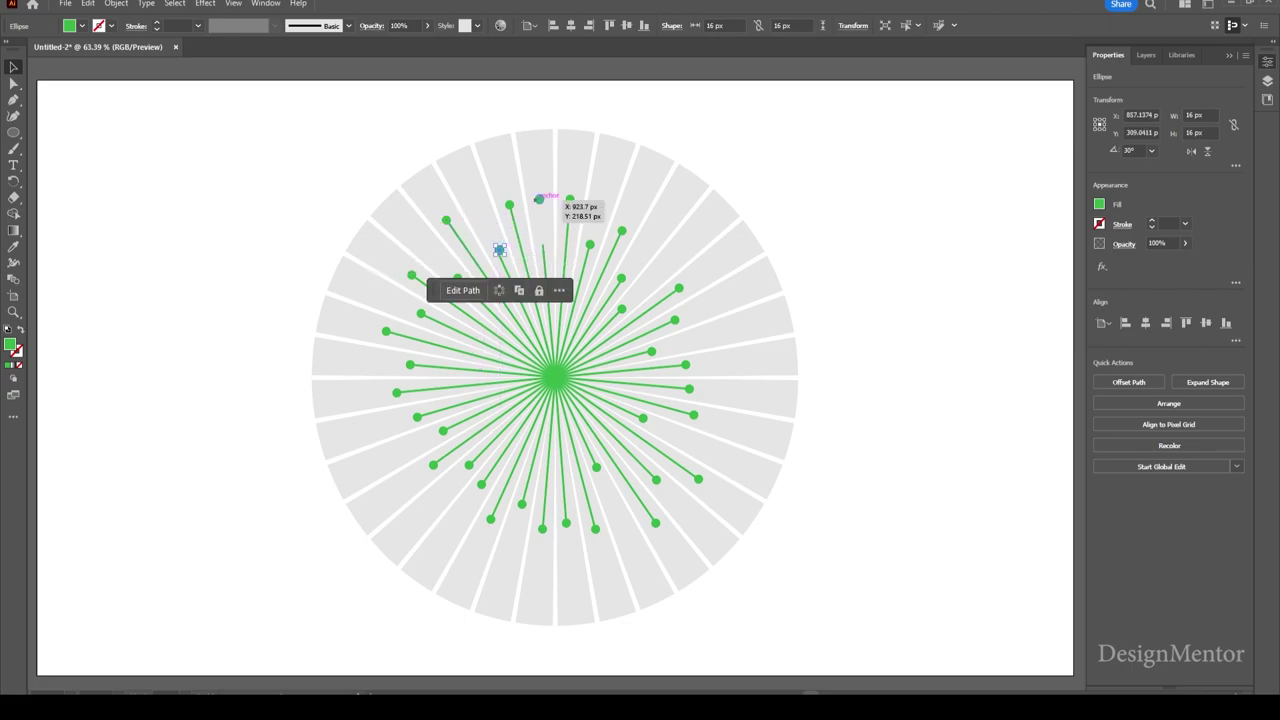
drag(539, 199, 542, 244)
key(ctrl+shift+a)
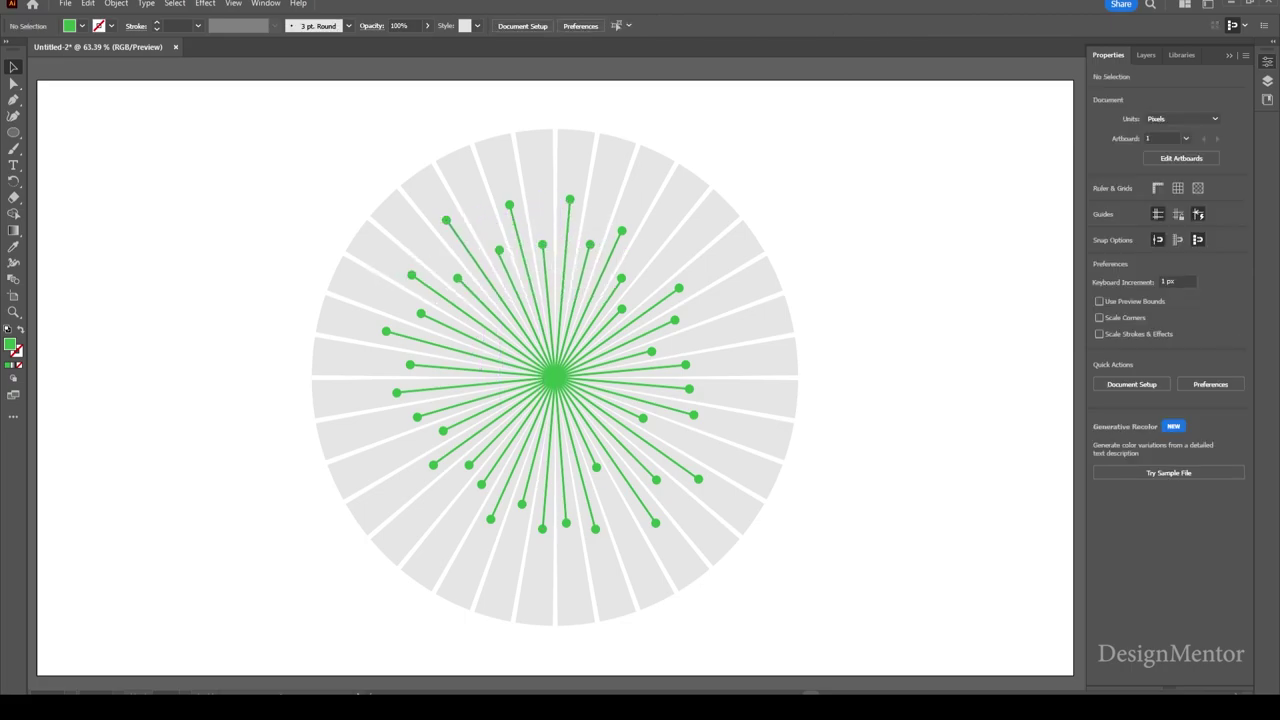
Set the type font to Poppins Medium.
key(t)
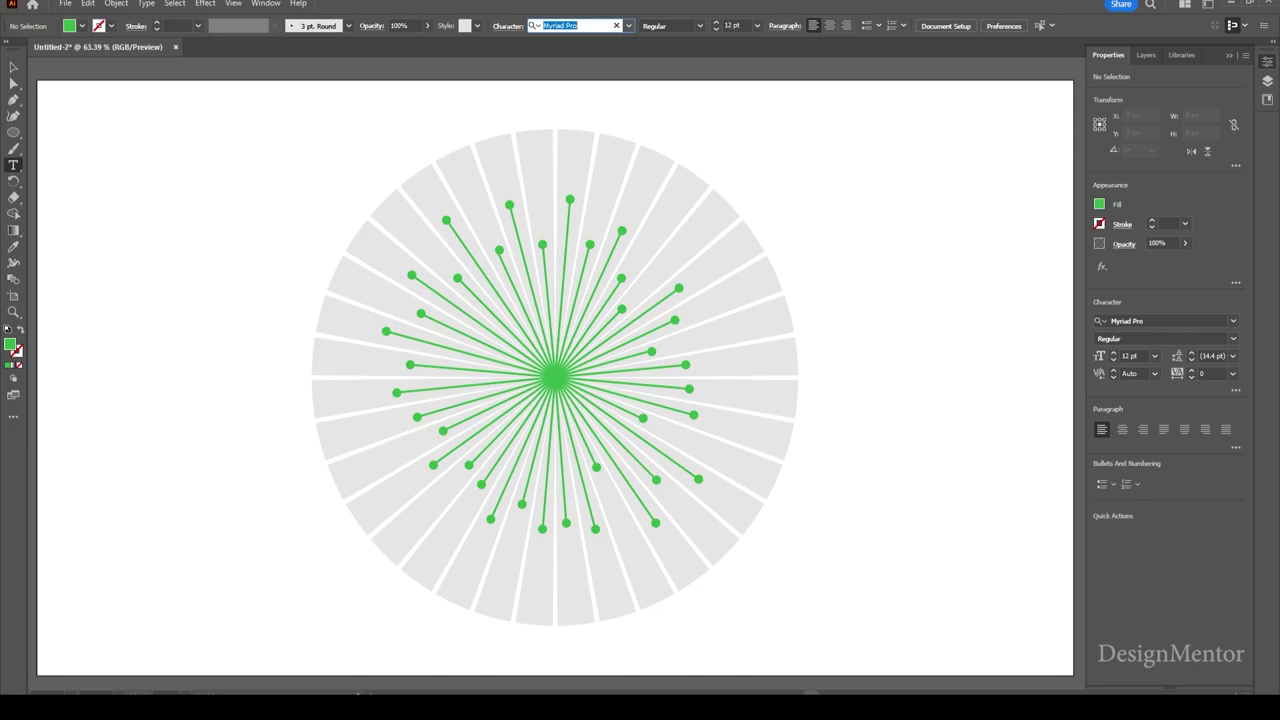
text(poppi)
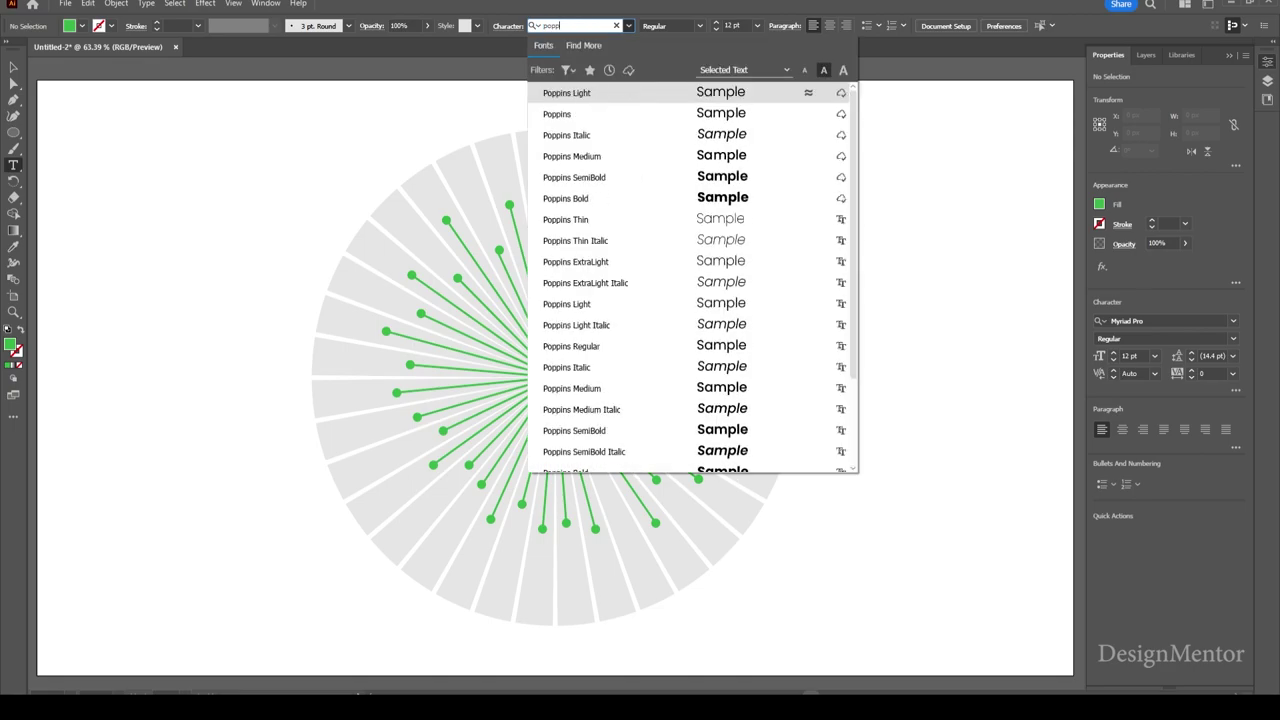
key(Down)
key(Down)
key(Down)
key(Up)
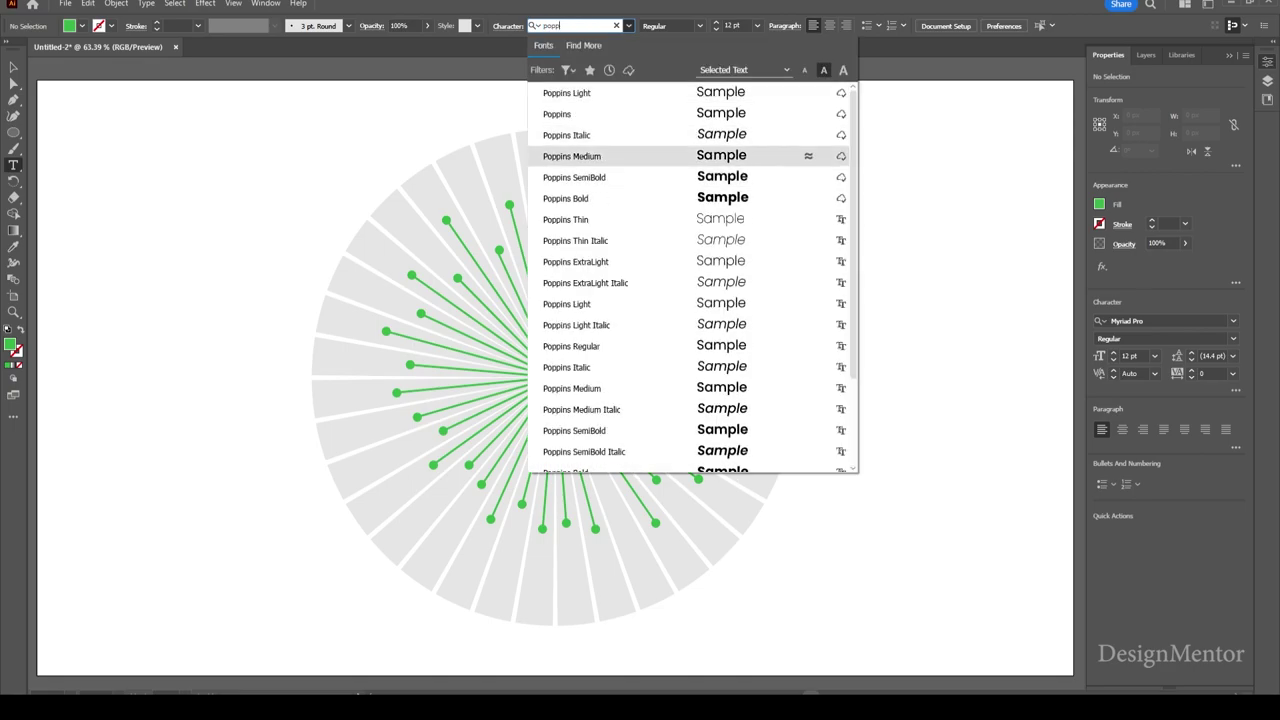
key(Up)
key(Up)
key(Up)
key(Down)
key(Down)
key(Down)
key(Return)
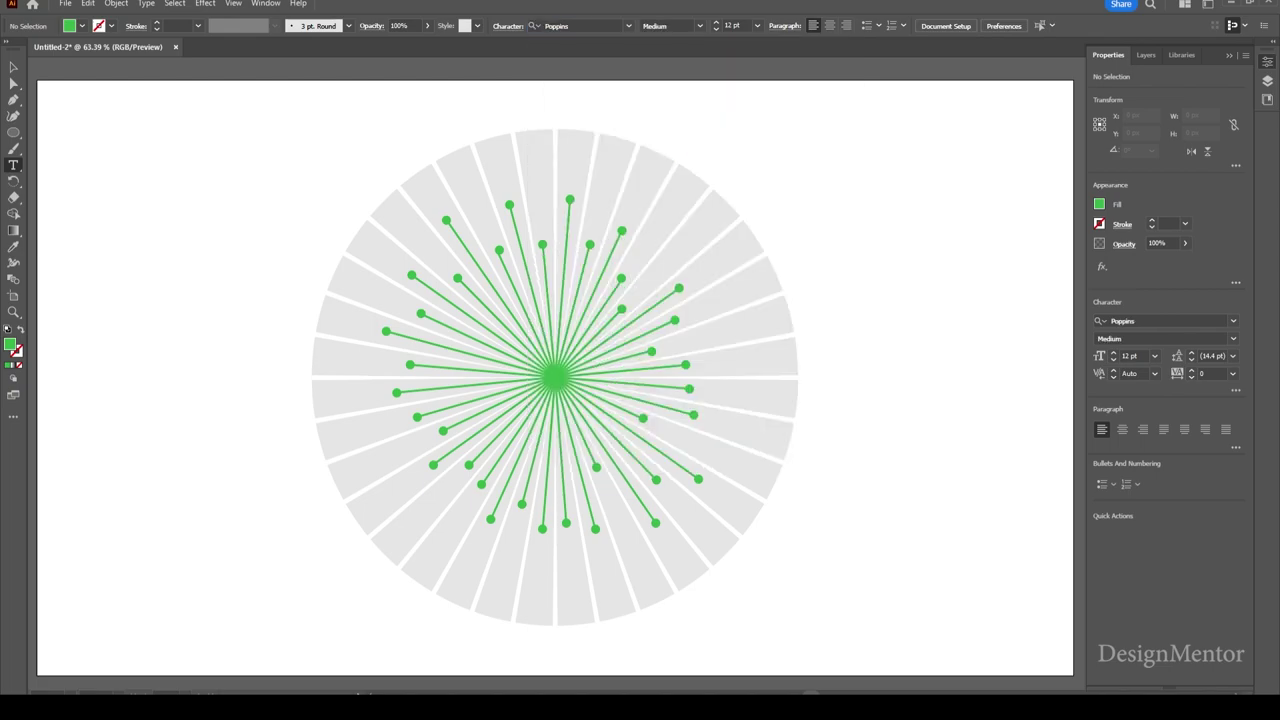
Add an AUS label above the circle at 16 pt.
click(560, 113)
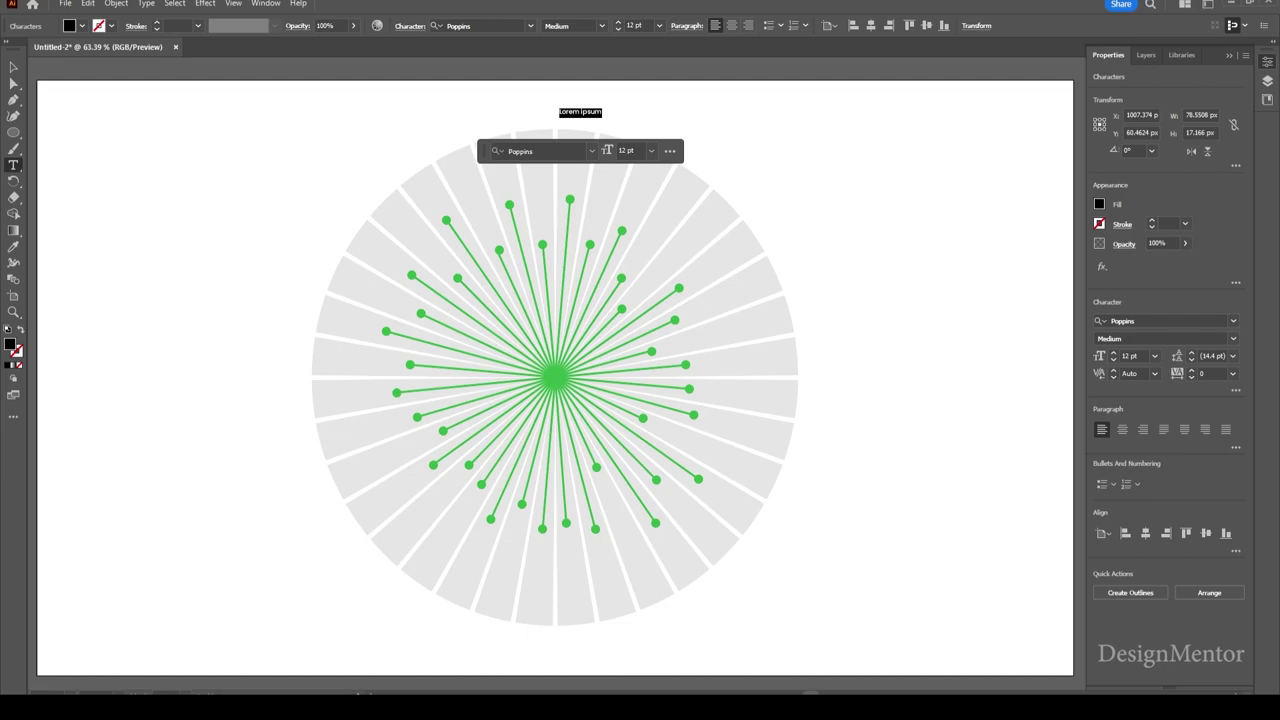
text(45)
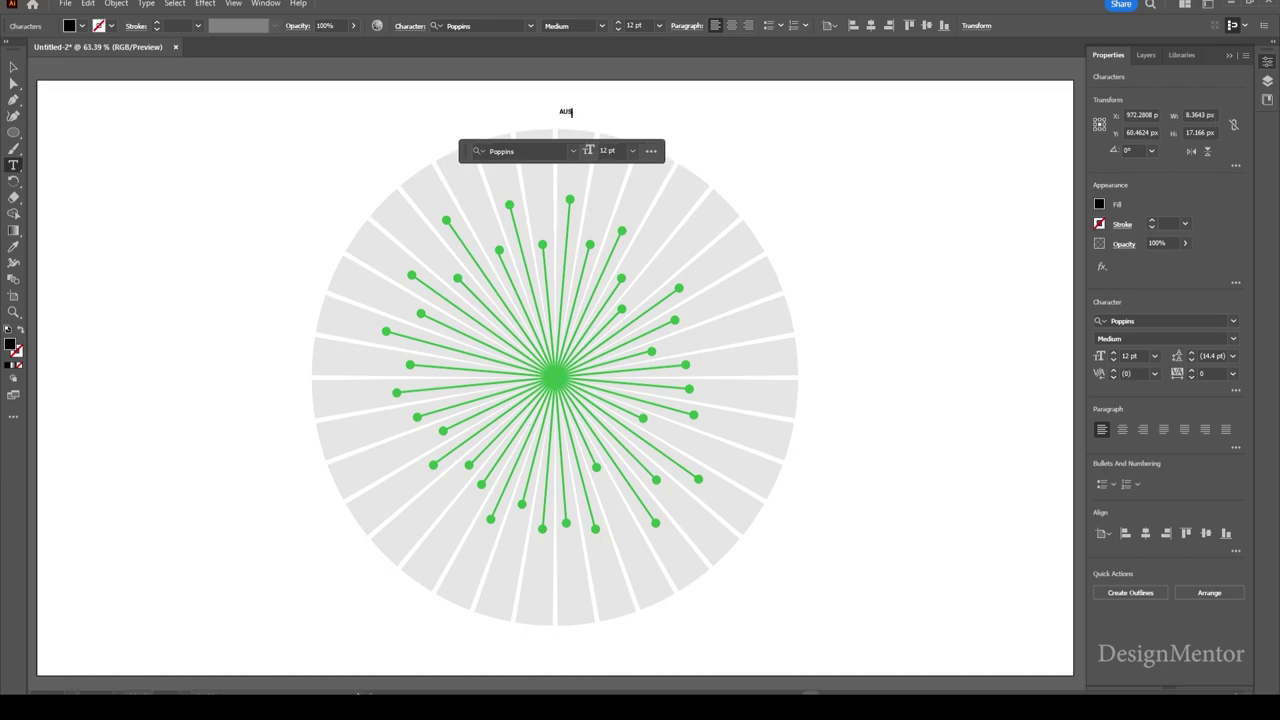
key(ctrl+a)
double_click(618, 21)
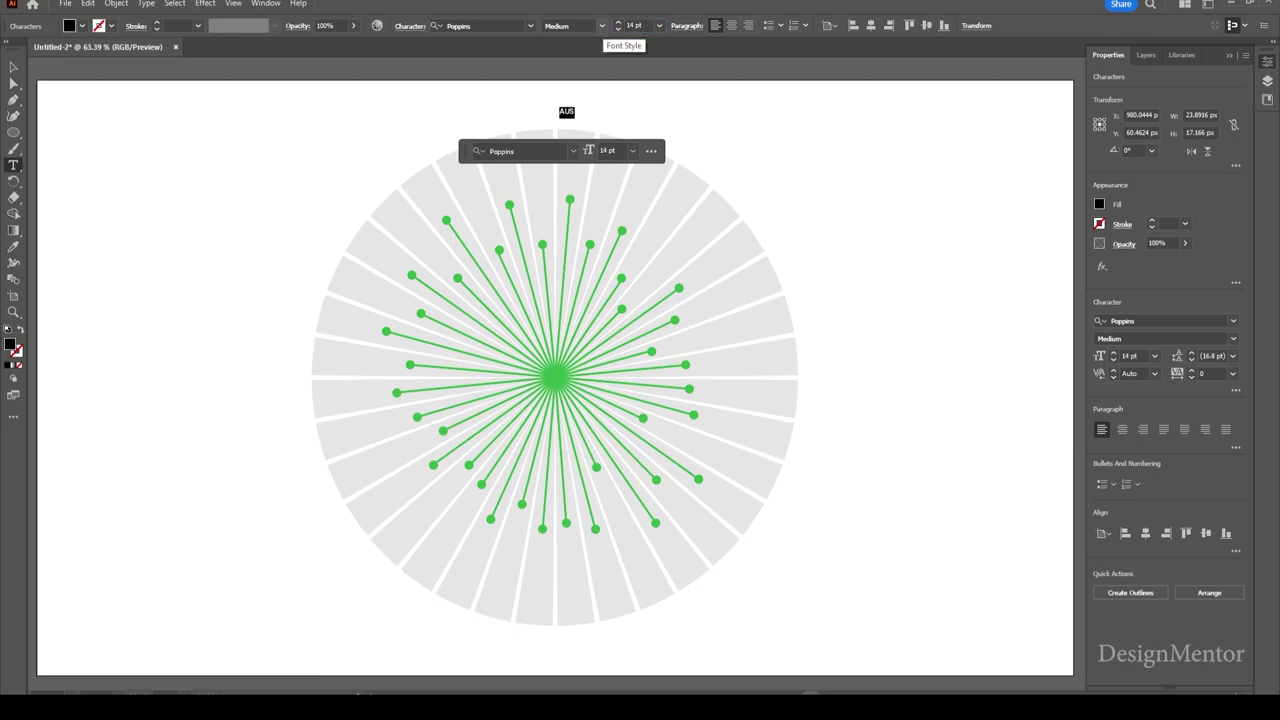
click(629, 25)
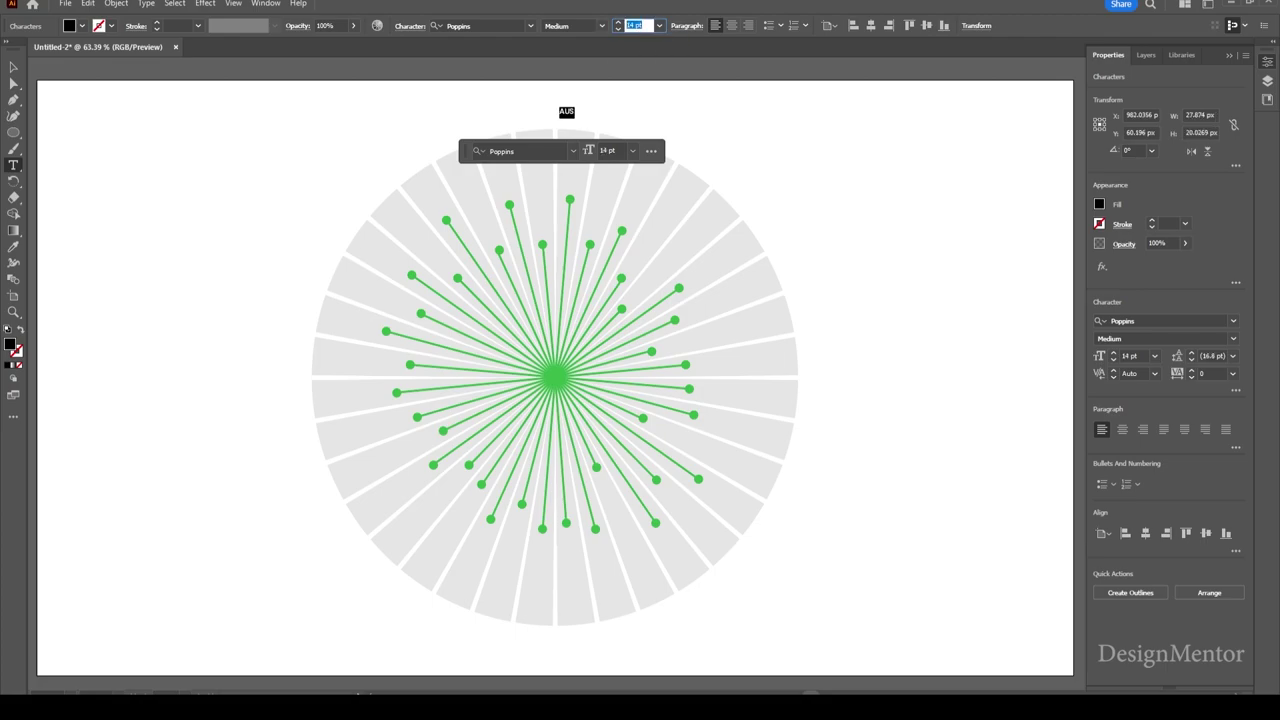
text(16)
key(Return)
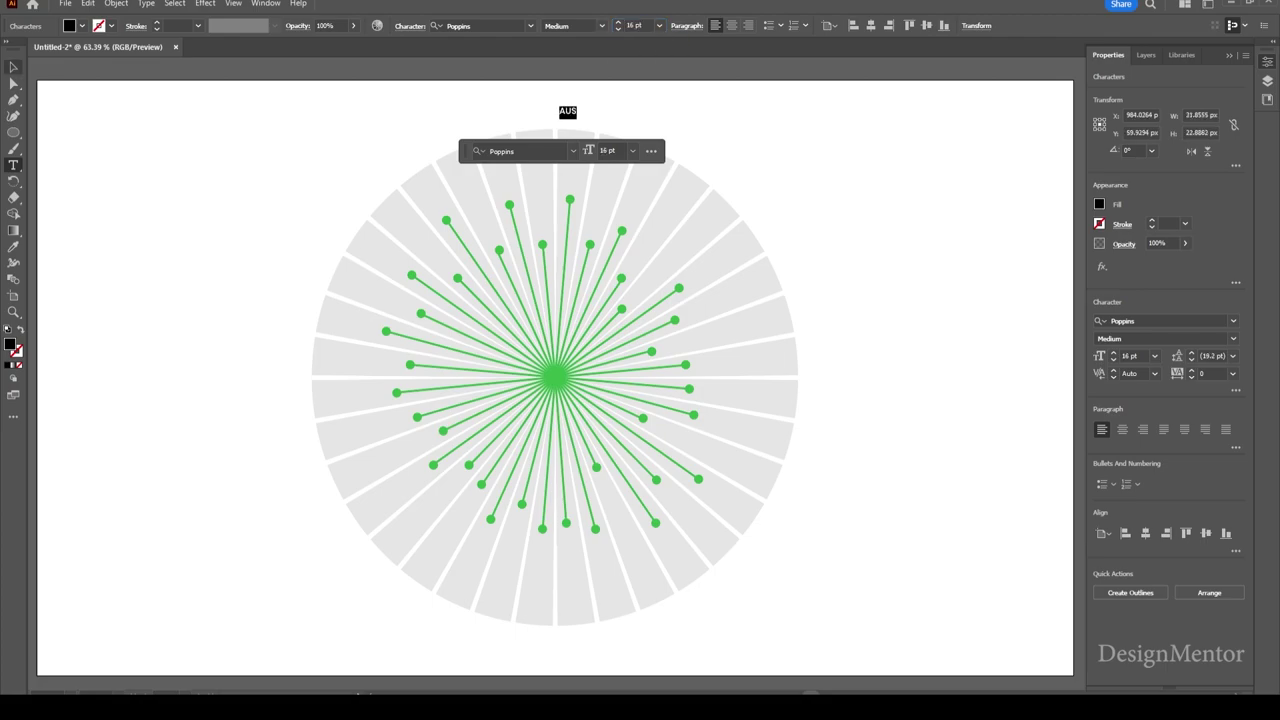
click(82, 26)
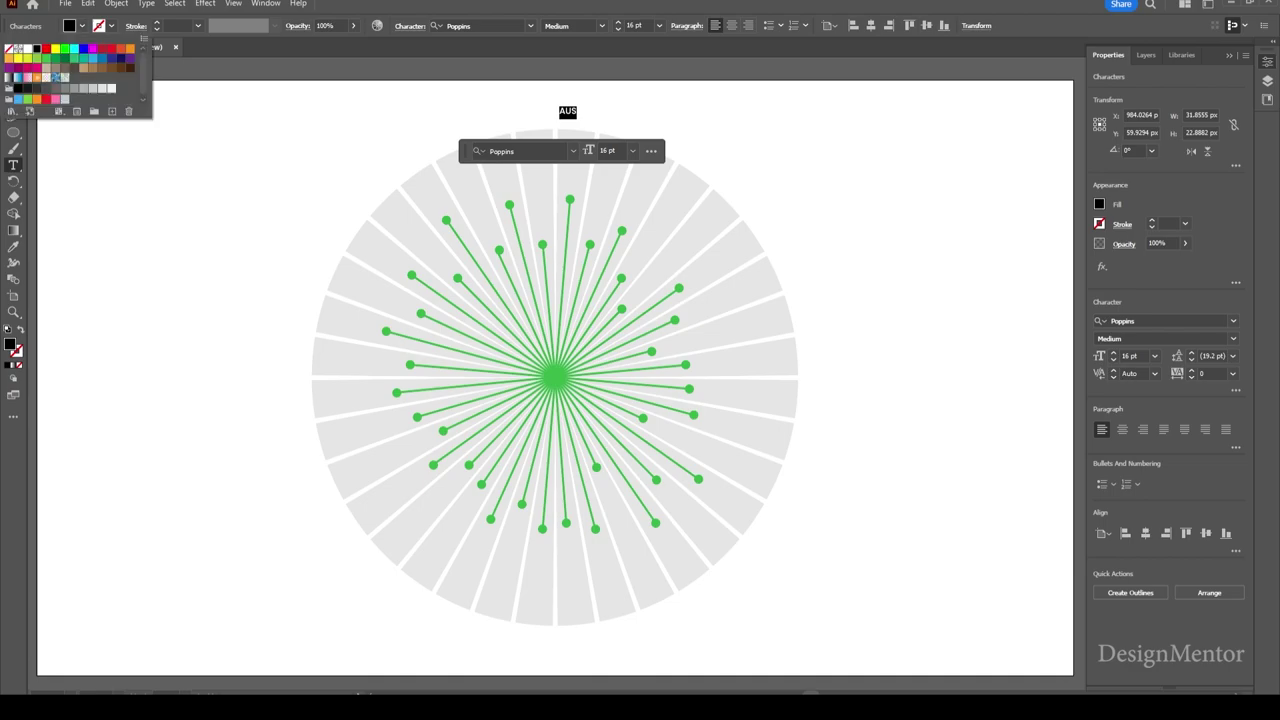
key(Escape)
text(Y)
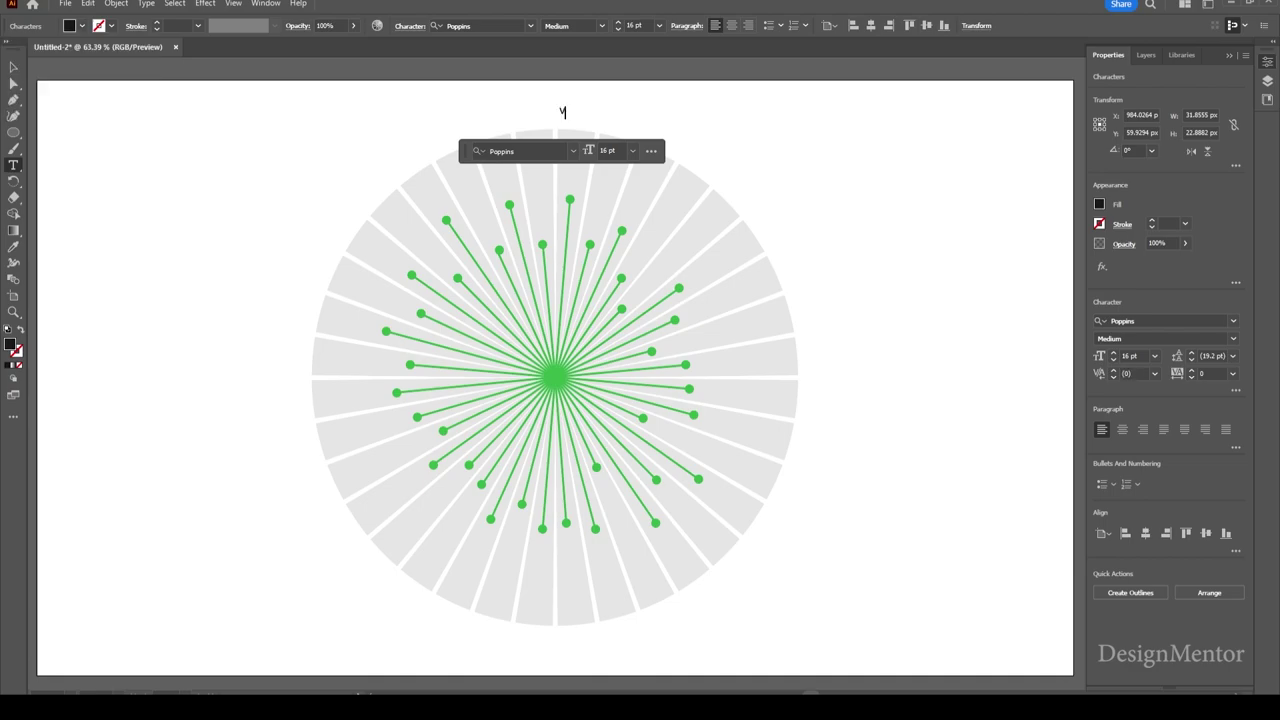
key(ctrl+z)
text(AUS)
key(Escape)
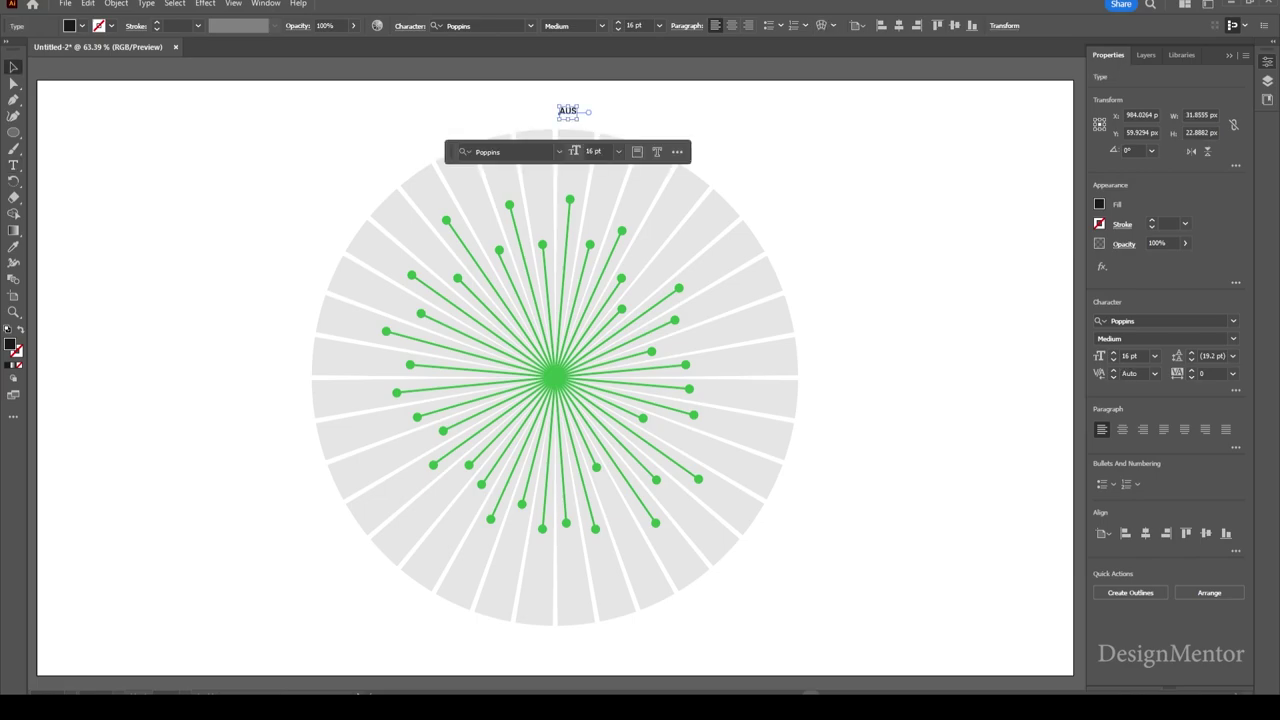
Enlarge the AUS label to 20 pt.
key(ctrl+shift+a)
click(570, 110)
text(20)
key(Return)
Nudge the AUS label down and right to centre it above the circle.
key(ctrl+shift+a)
click(575, 111)
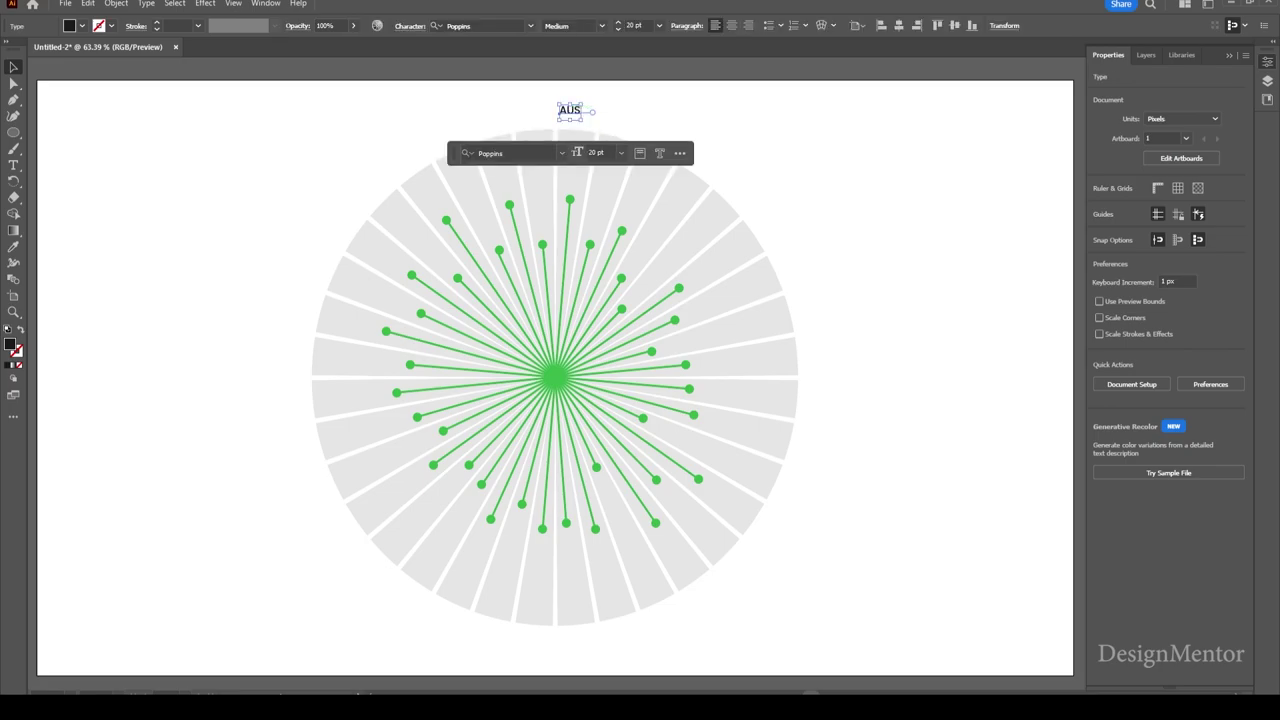
key(Down)
key(Down)
key(Down)
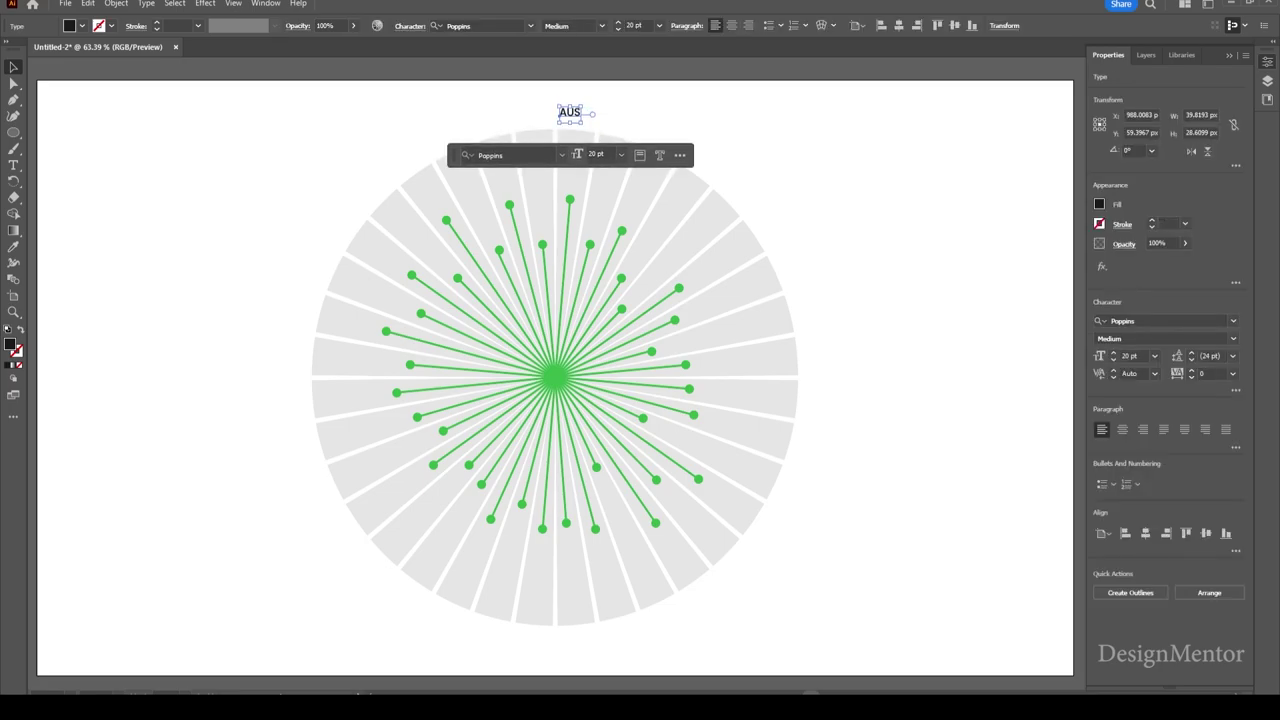
key(Down)
key(Down)
key(Down)
key(Down)
key(Down)
key(Down)
key(Down)
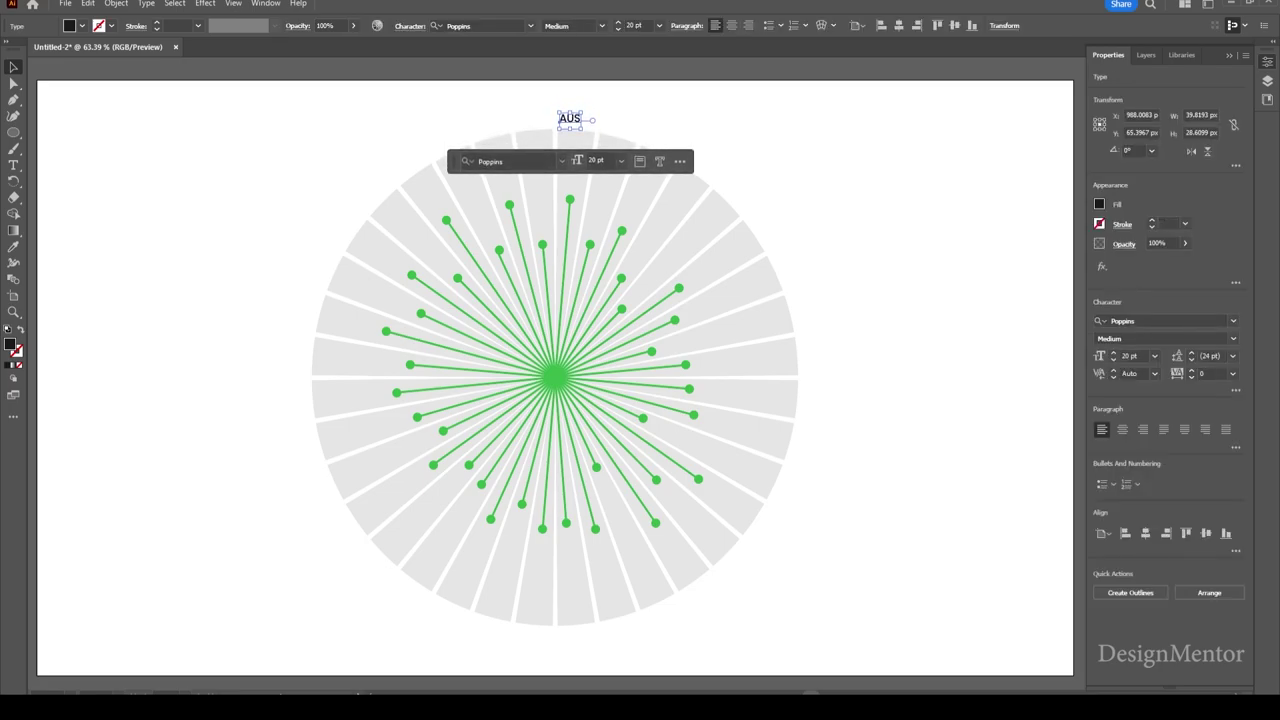
key(Right)
key(Right)
key(Right)
key(Right)
key(Right)
key(Right)
key(Right)
key(Right)
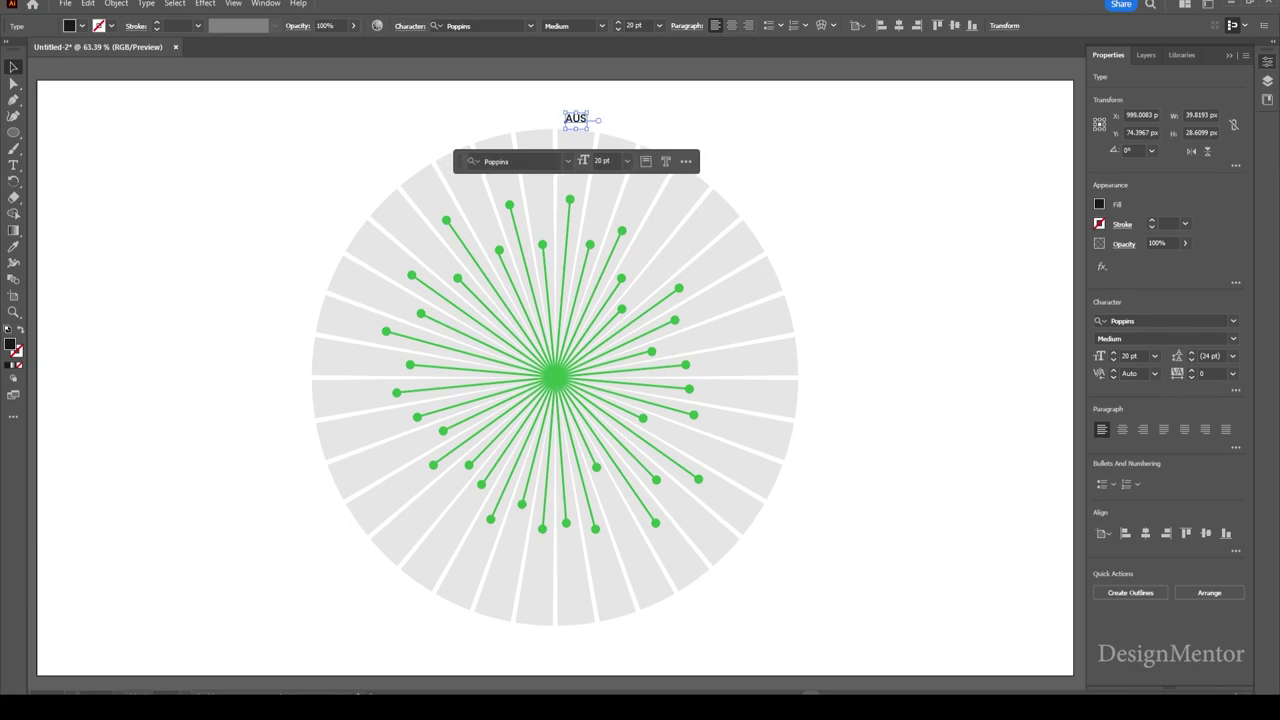
drag(576, 118, 577, 118)
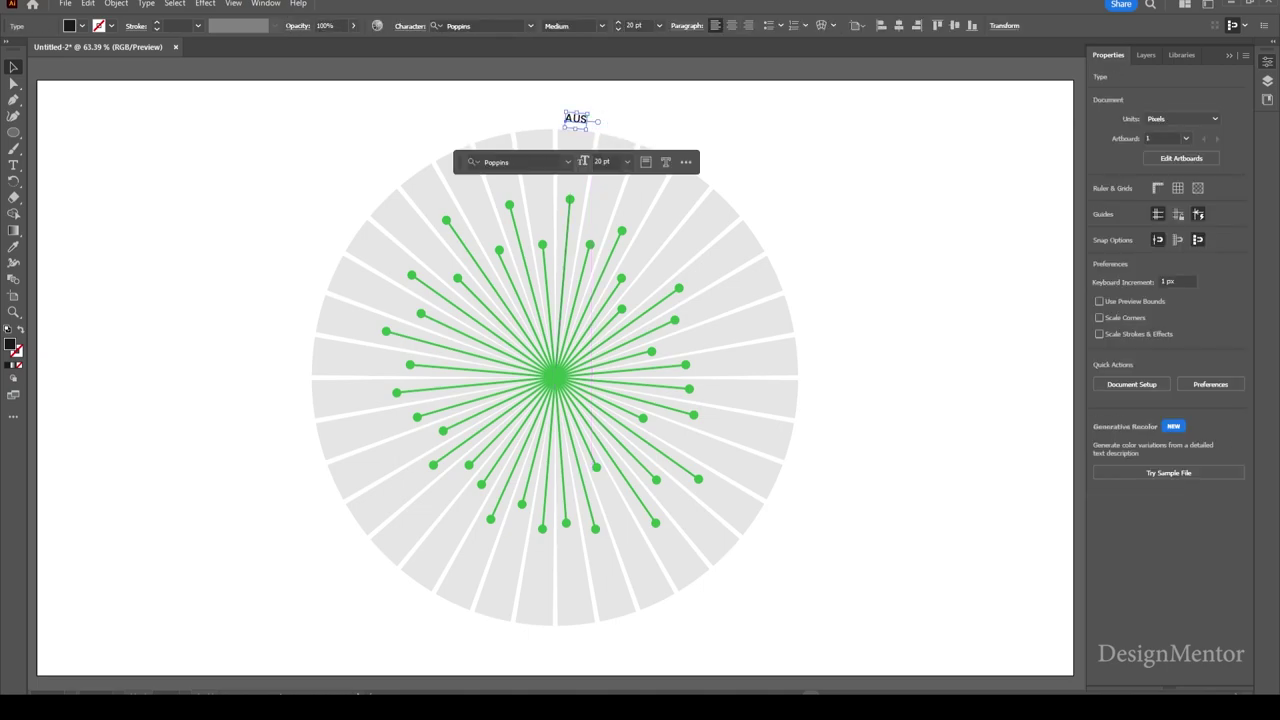
key(r)
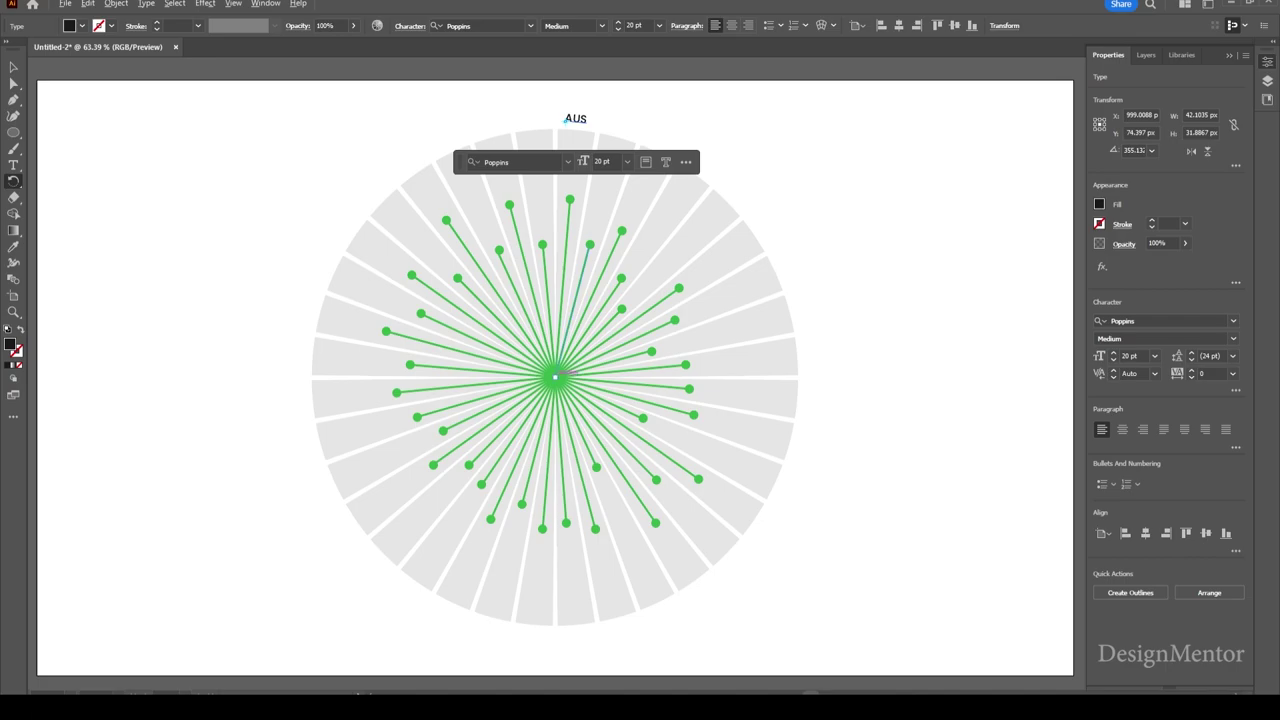
Rotate-copy the AUS label around the circle centre, repeating with Ctrl+D five times.
alt+click(555, 376)
click(621, 231)
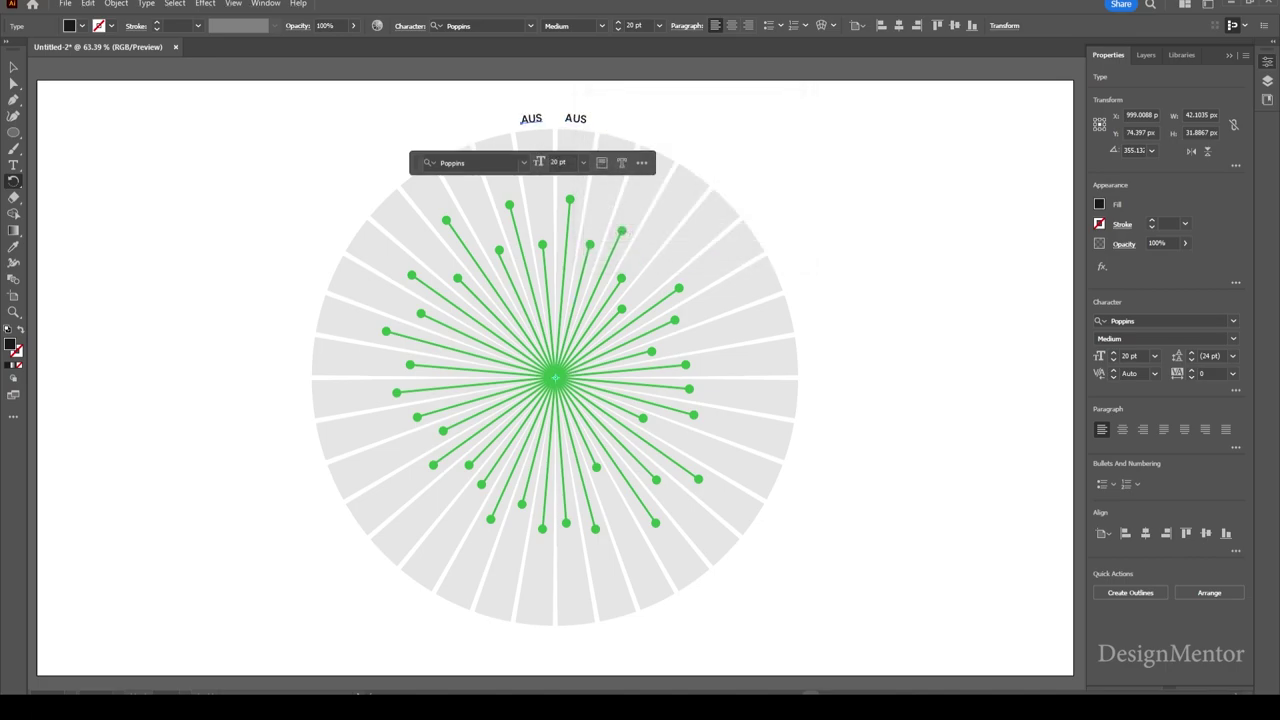
key(ctrl+d)
key(ctrl+d)
key(ctrl+d)
key(ctrl+d)
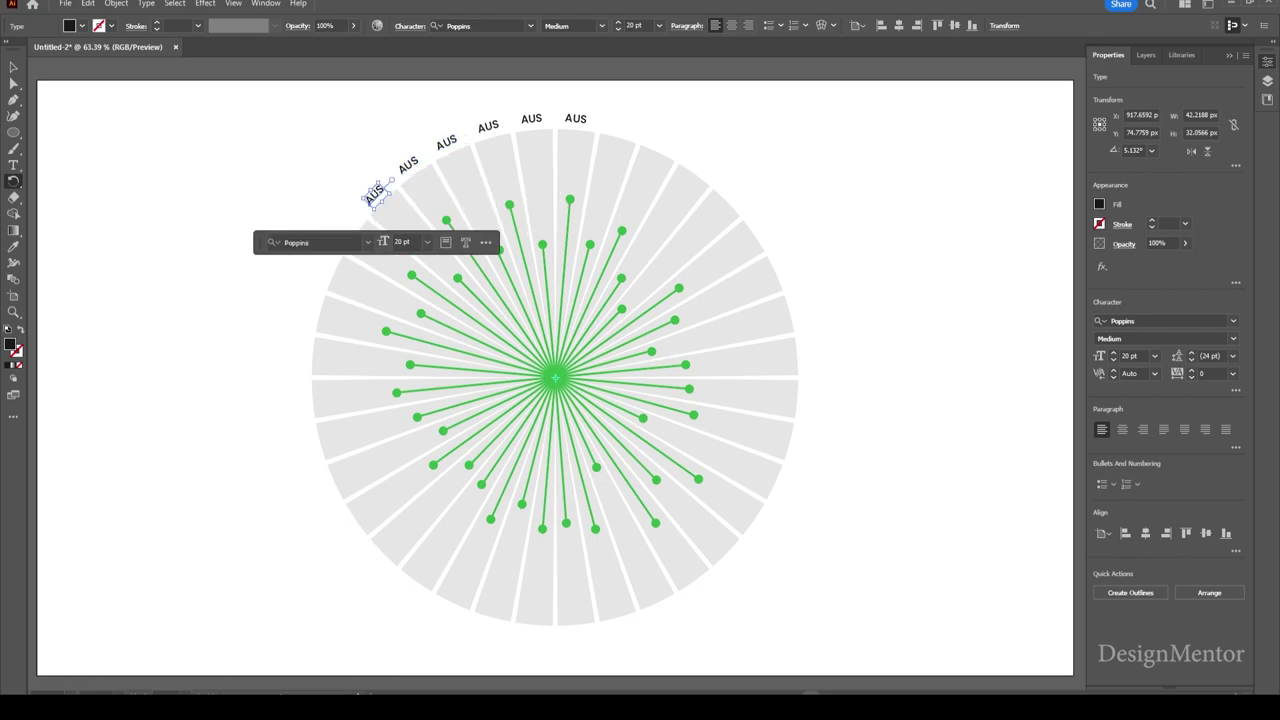
key(ctrl+d)
key(ctrl+d)
key(ctrl+d)
key(ctrl+d)
key(ctrl+d)
key(ctrl+d)
key(ctrl+d)
key(ctrl+d)
key(ctrl+d)
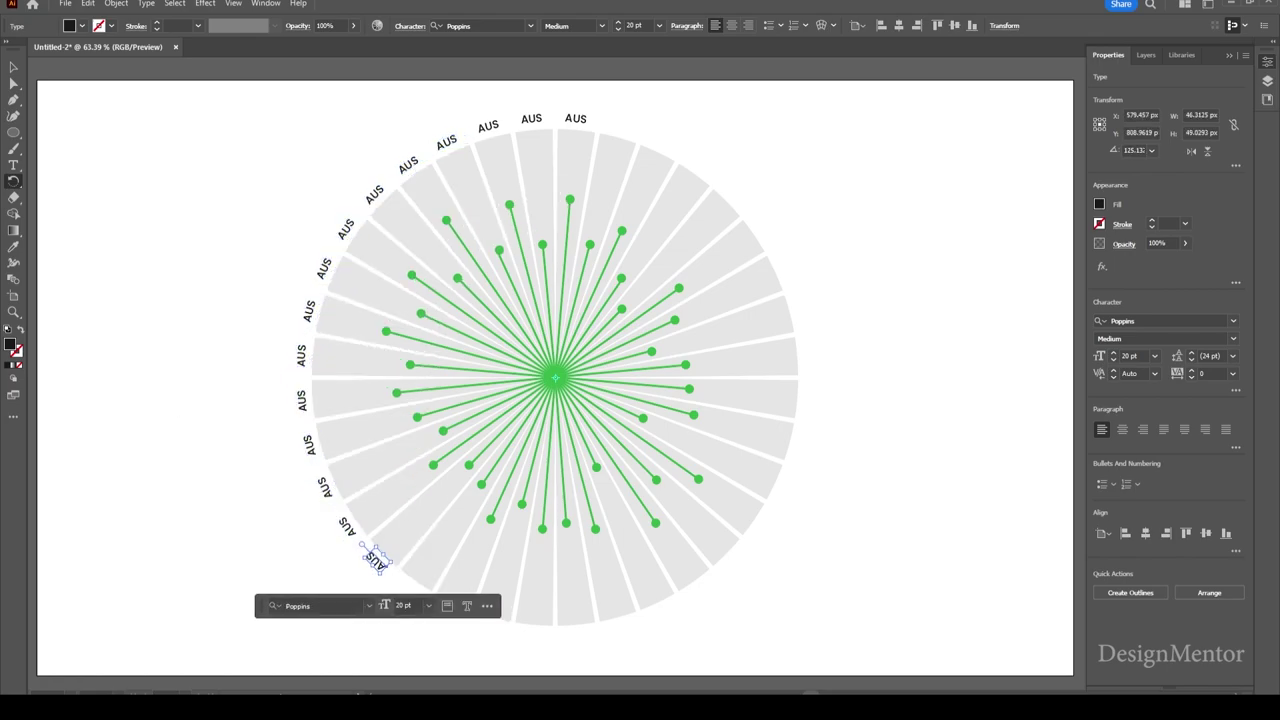
key(ctrl+d)
key(ctrl+d)
key(ctrl+d)
key(ctrl+d)
key(ctrl+d)
key(ctrl+d)
key(ctrl+d)
key(ctrl+d)
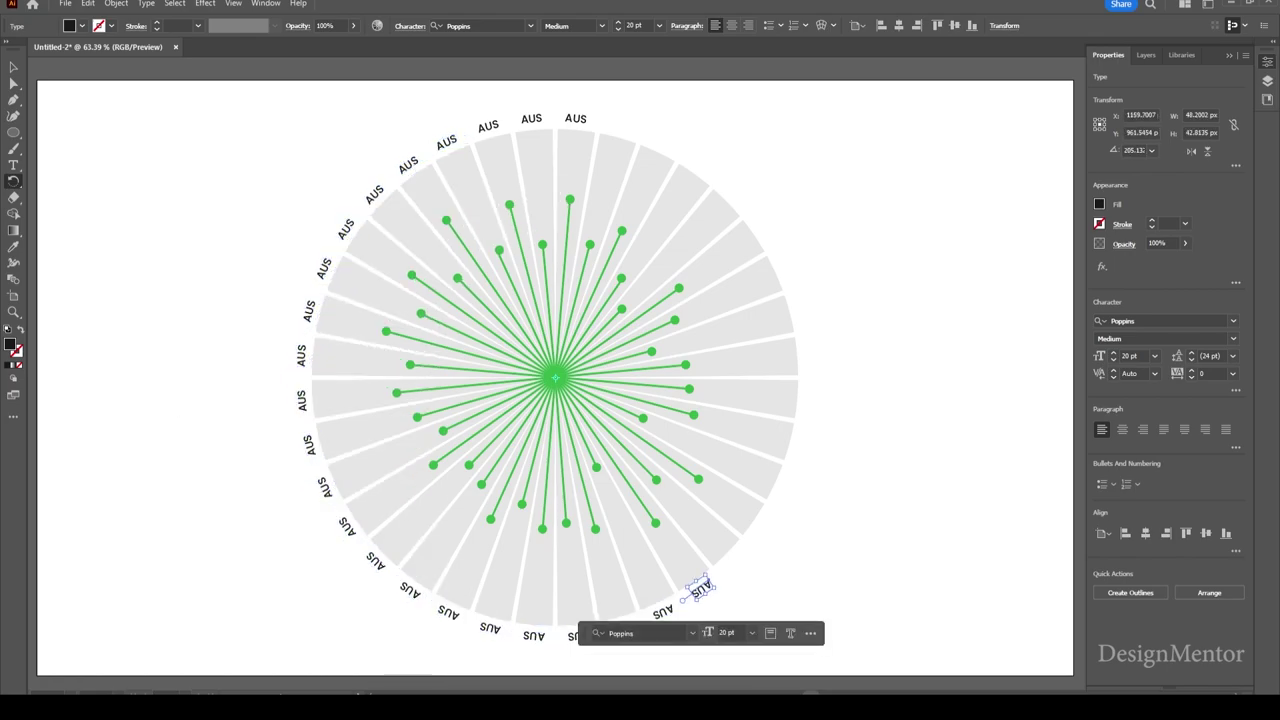
key(ctrl+d)
key(ctrl+d)
key(ctrl+d)
key(ctrl+d)
key(ctrl+d)
key(ctrl+d)
key(ctrl+d)
key(ctrl+d)
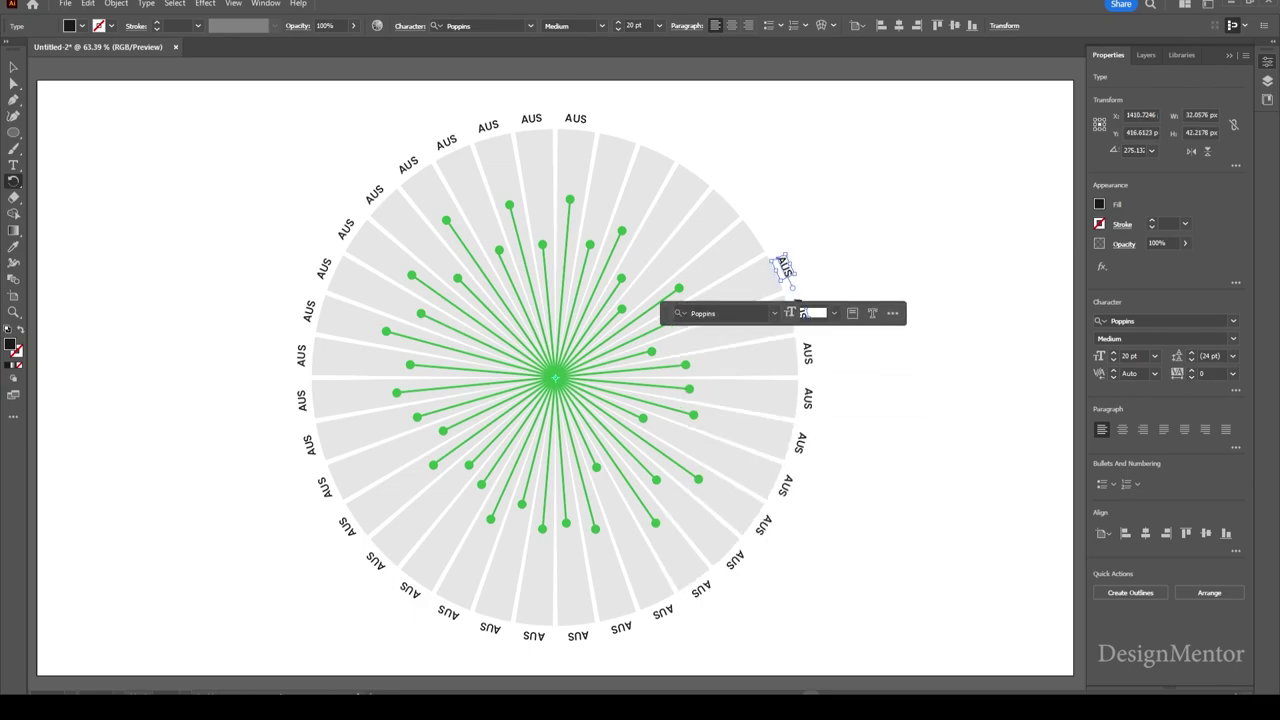
key(ctrl+d)
key(ctrl+d)
key(ctrl+d)
key(ctrl+d)
key(ctrl+d)
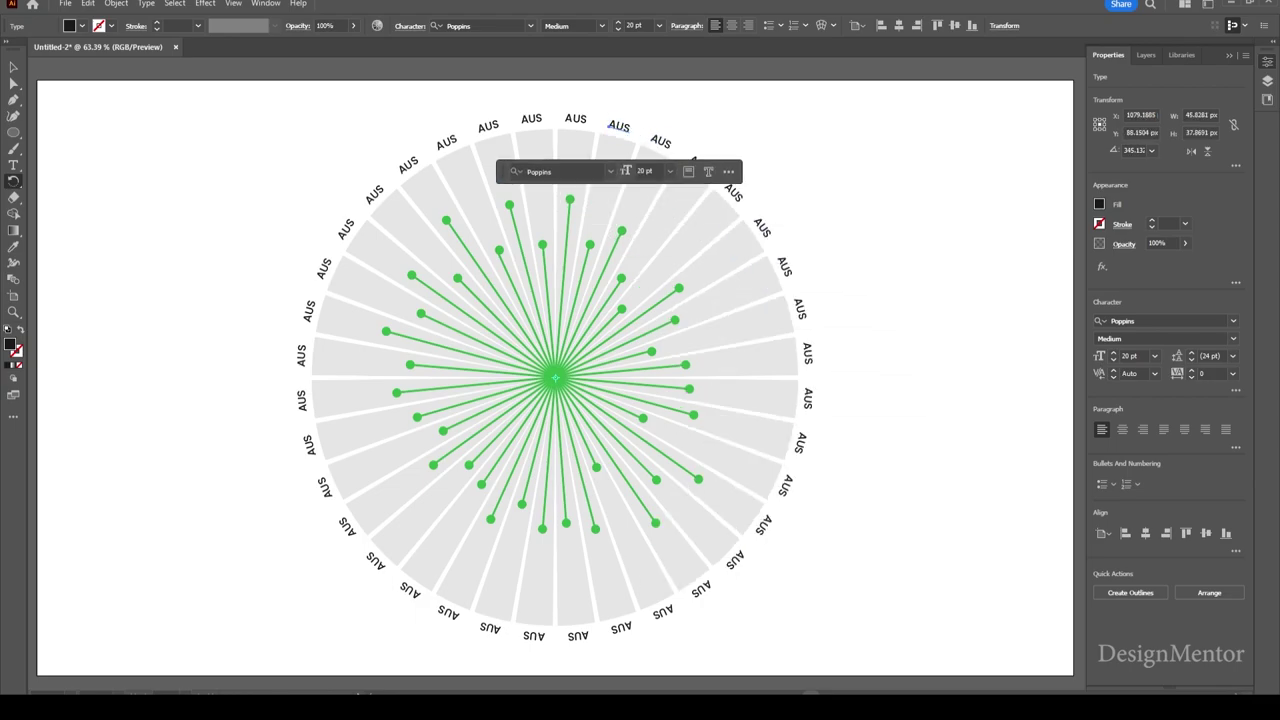
key(v)
key(ctrl+shift+a)
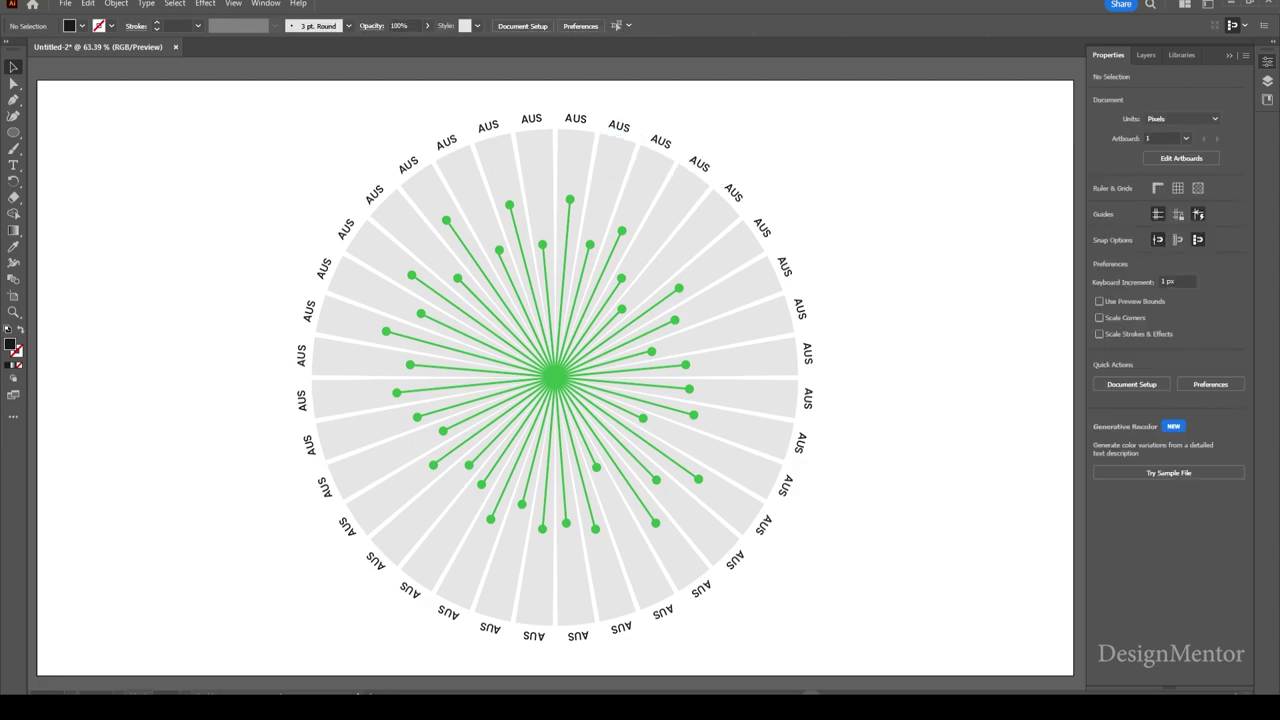
Relabel the first two top labels as ARE and ARG.
double_click(531, 118)
key(ctrl+a)
text(ARE)
key(Escape)
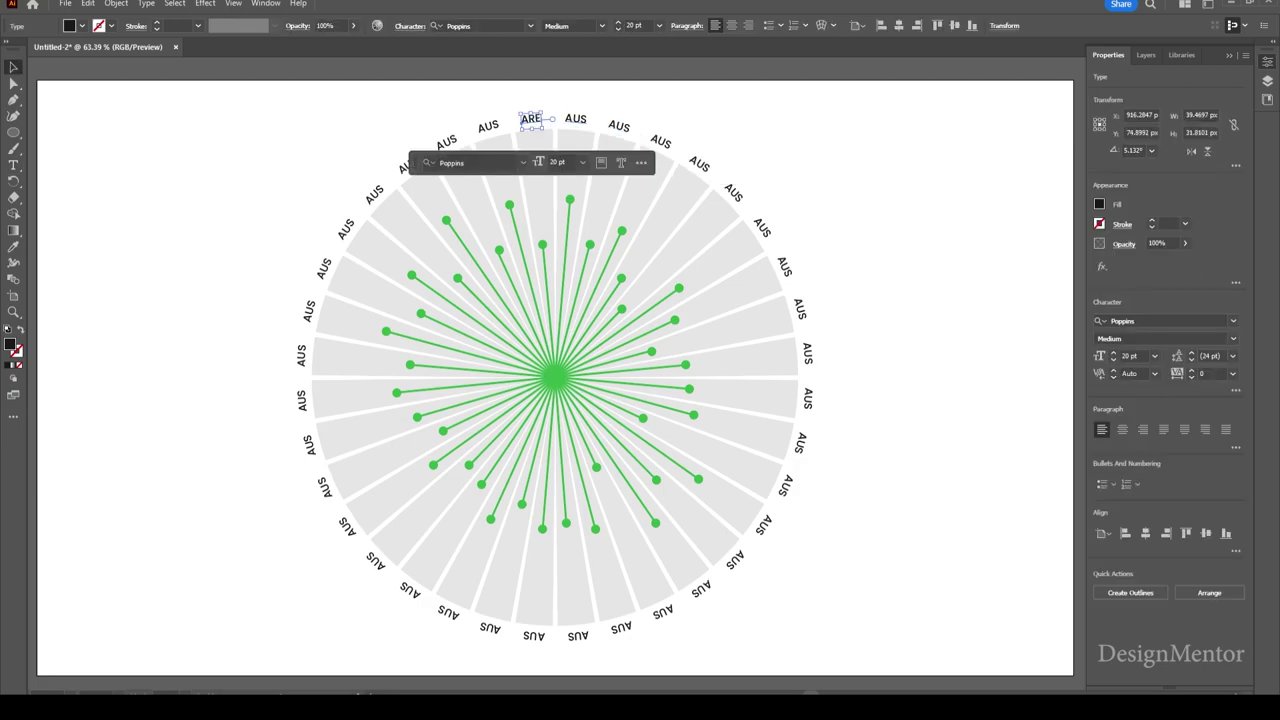
double_click(576, 118)
key(ctrl+a)
text(ARG)
key(Escape)
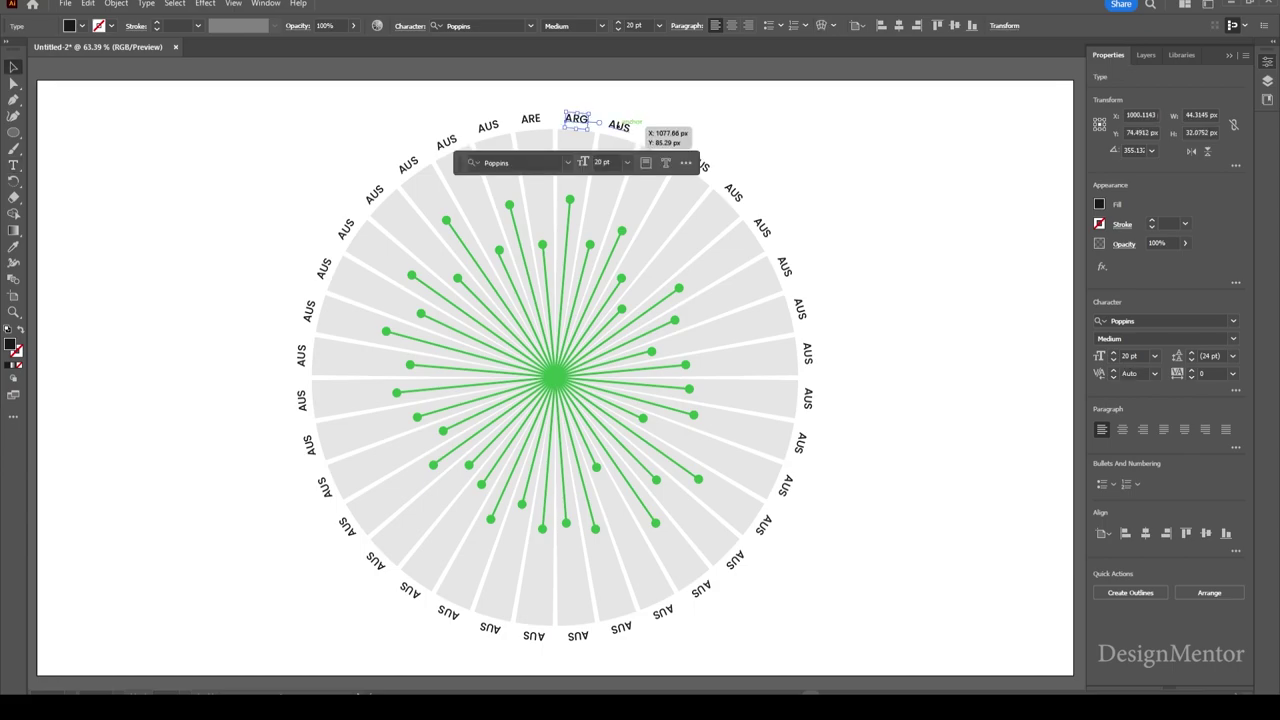
Relabel the two labels after AUS as AUT and BEL.
double_click(660, 138)
key(ctrl+a)
text(A)
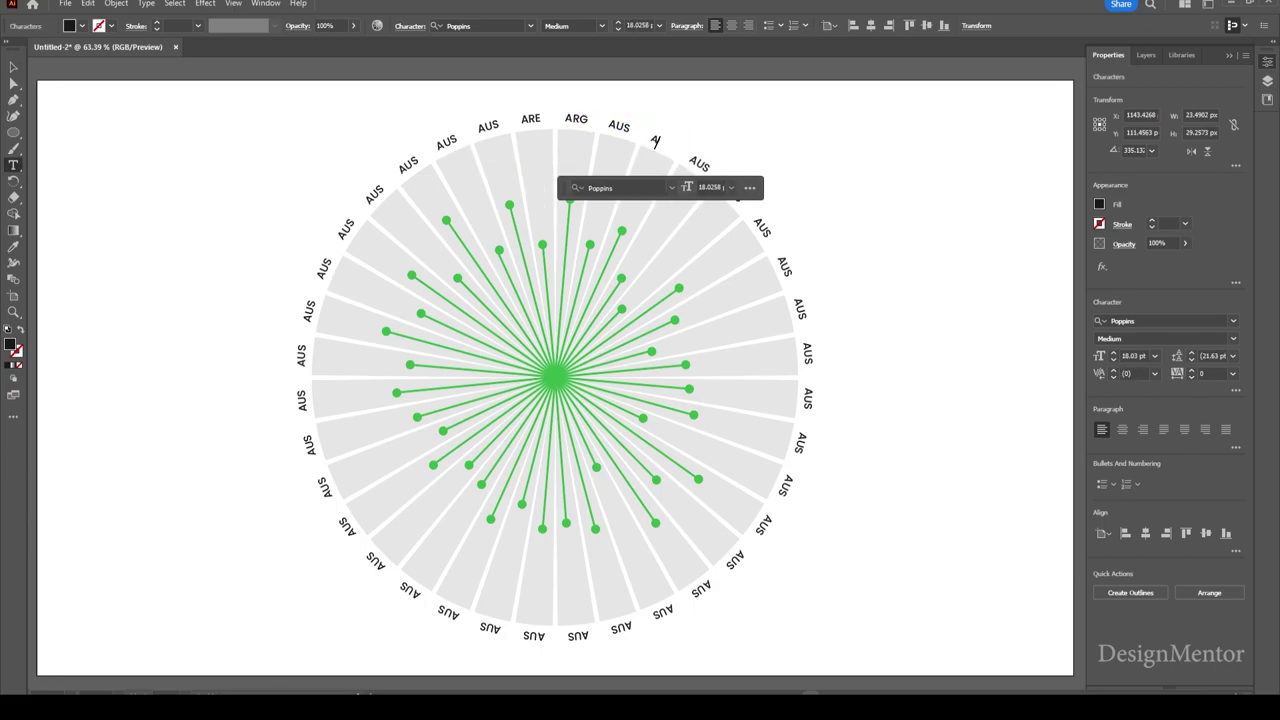
text(UT)
key(Escape)
click(699, 164)
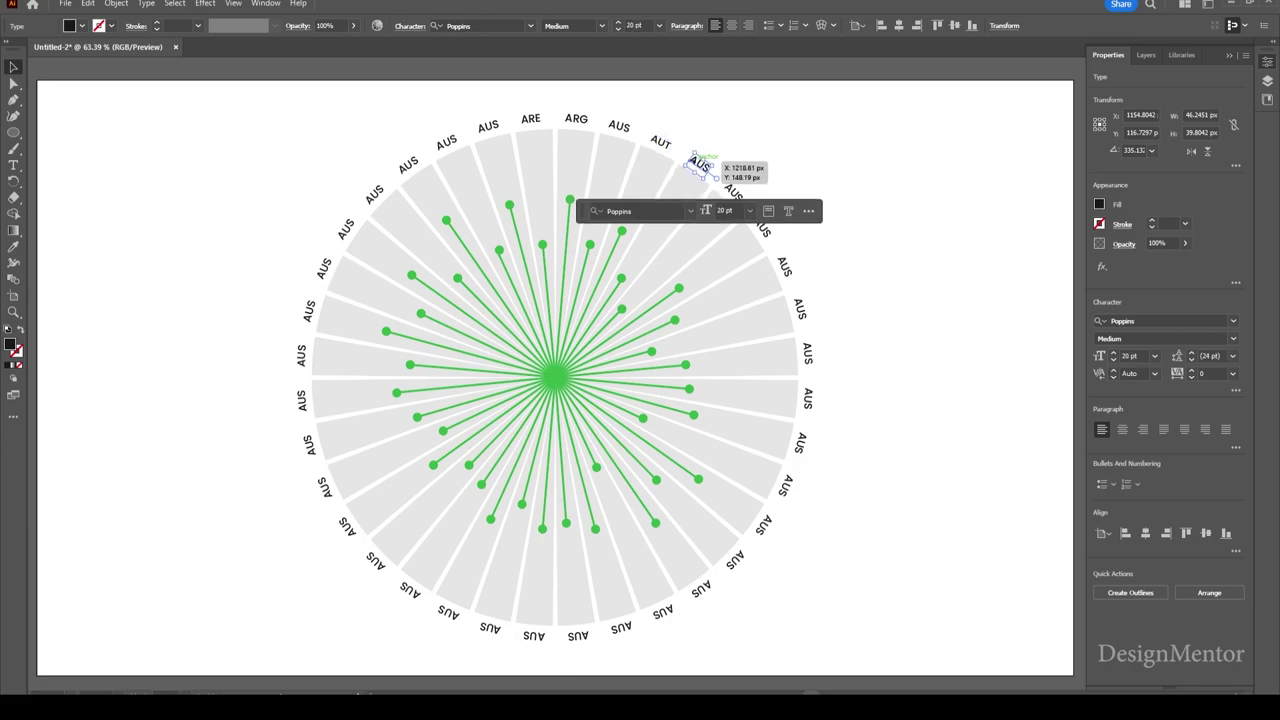
double_click(699, 164)
key(ctrl+a)
text(B)
key(Escape)
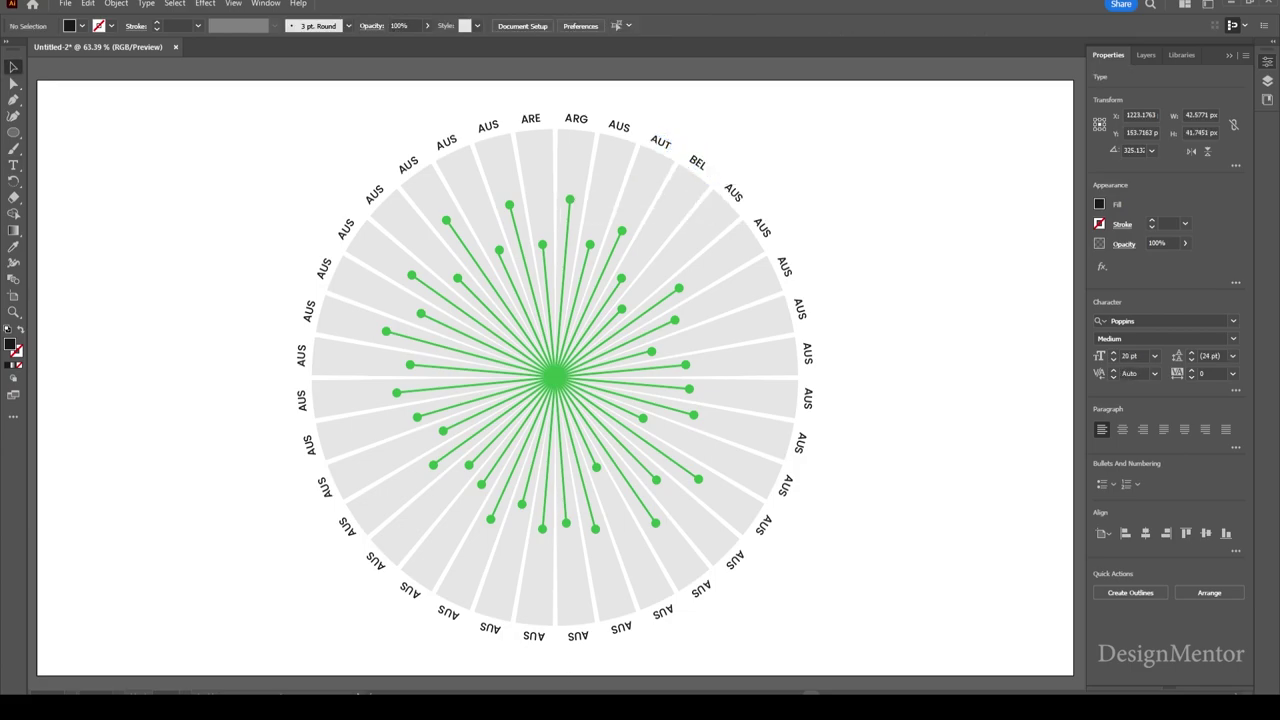
Relabel the next two labels down the right side as BGD and BRA.
click(733, 191)
double_click(733, 191)
key(ctrl+a)
text(BG)
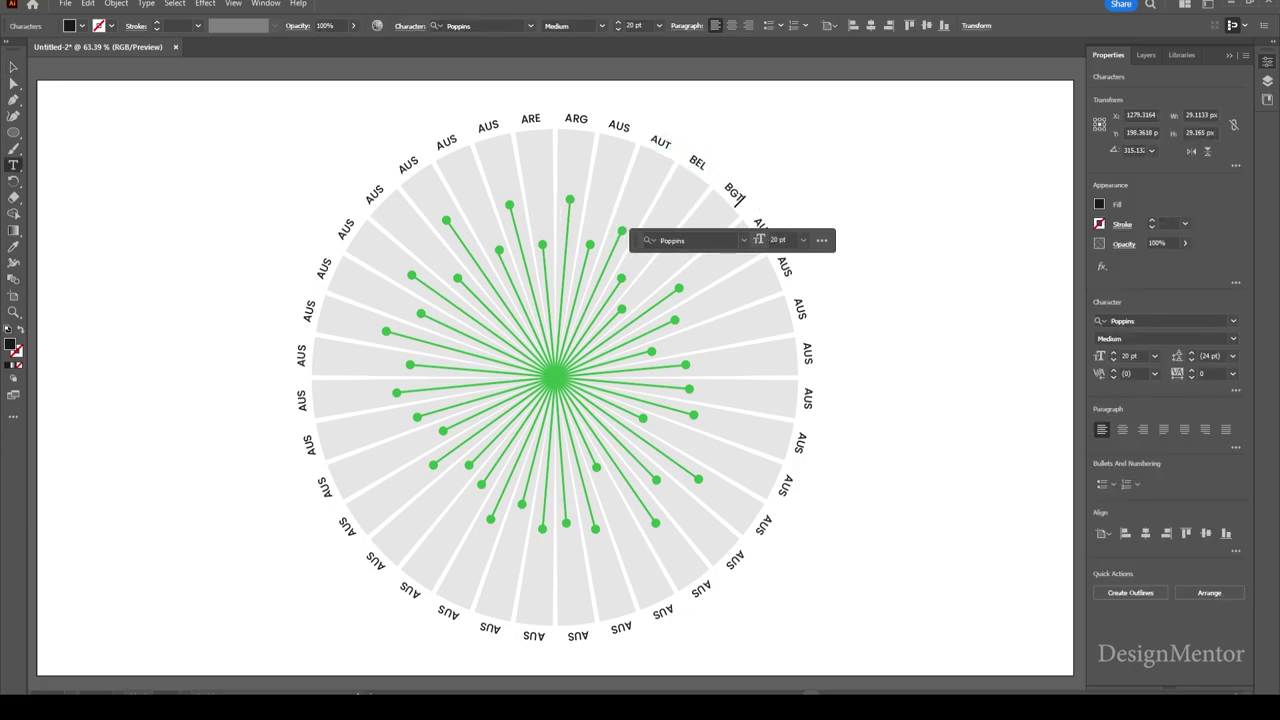
key(Escape)
click(762, 228)
double_click(762, 228)
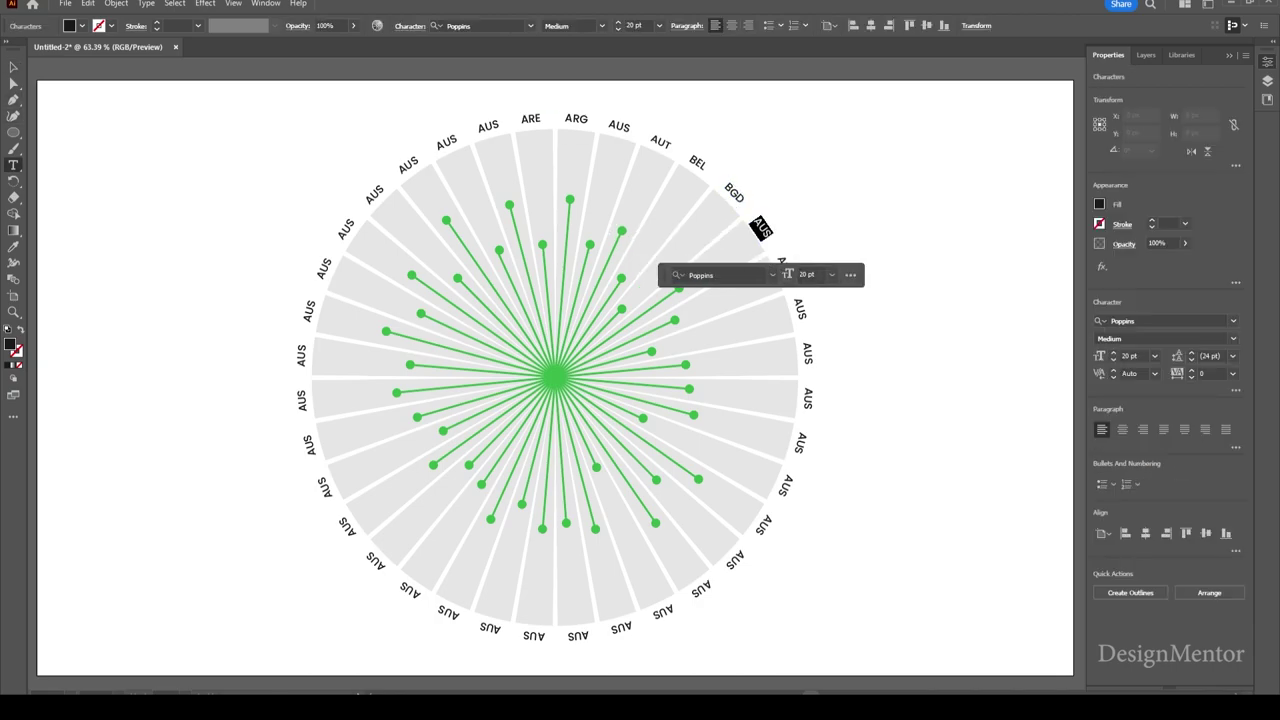
key(ctrl+a)
text(BRA)
key(Escape)
Relabel the next label as CAN, correcting a mistyped entry.
click(785, 266)
double_click(785, 266)
key(ctrl+a)
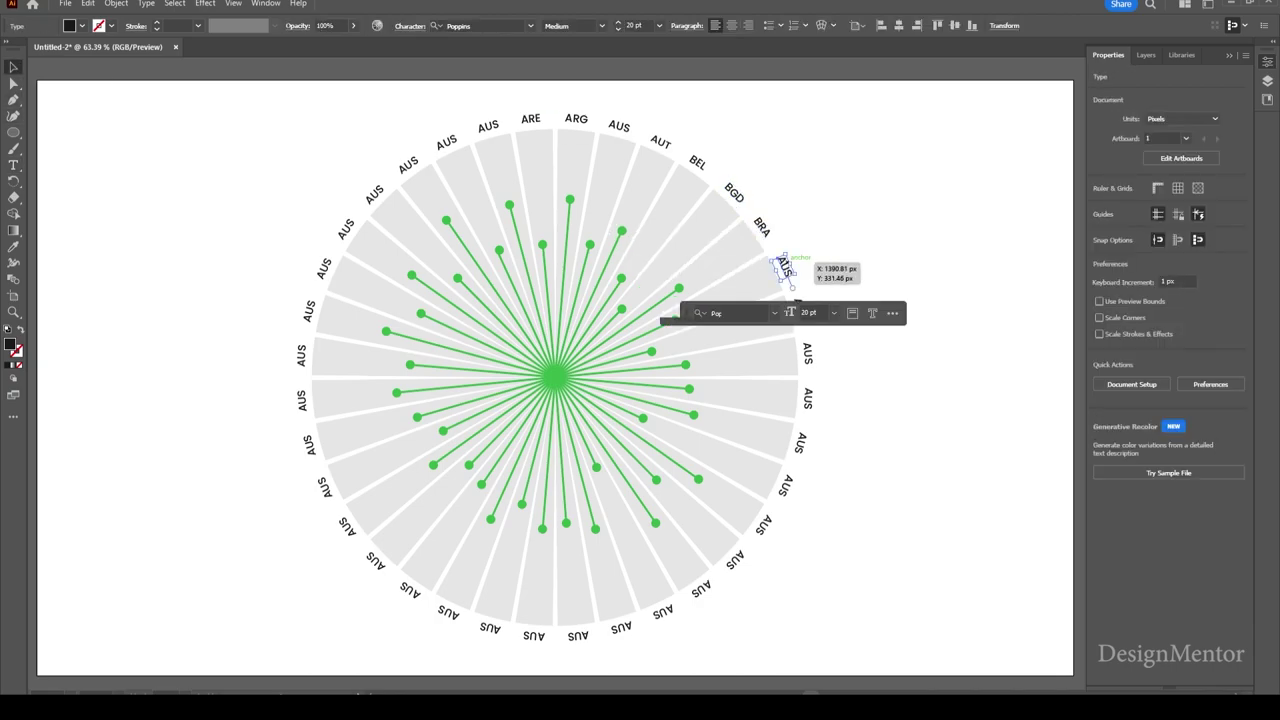
text(CAN)
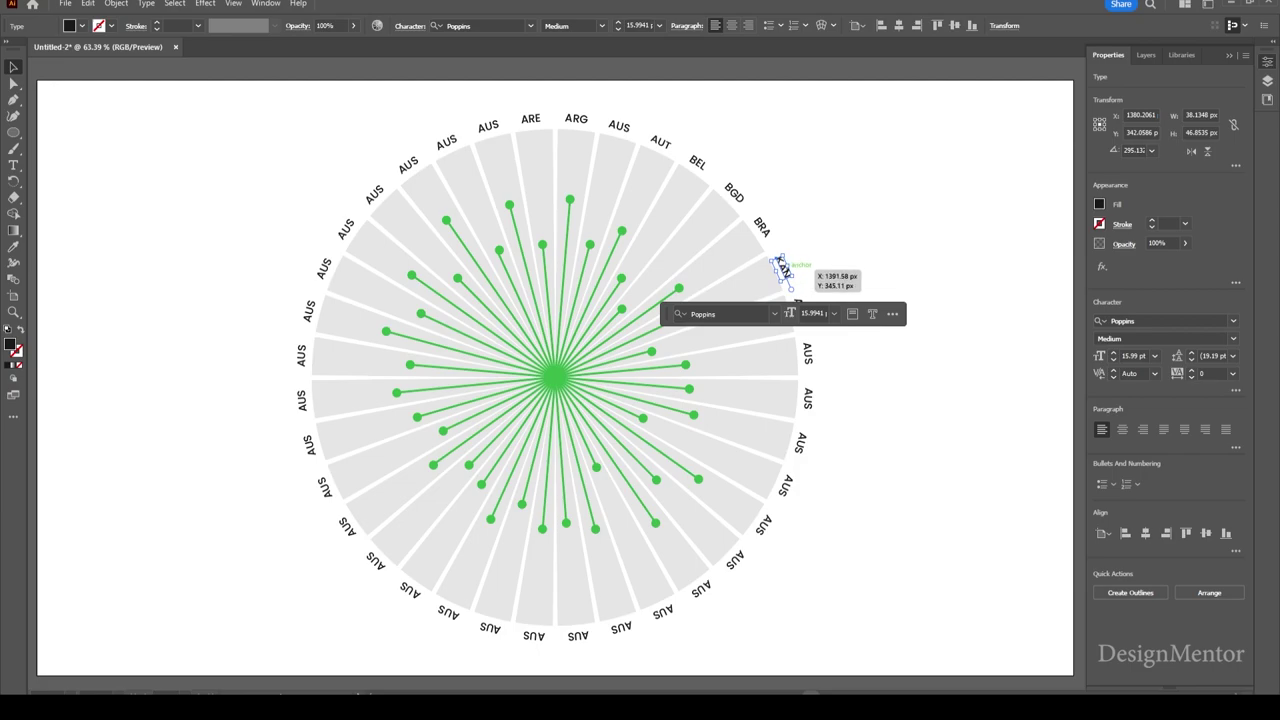
key(Escape)
double_click(785, 266)
text(CAN)
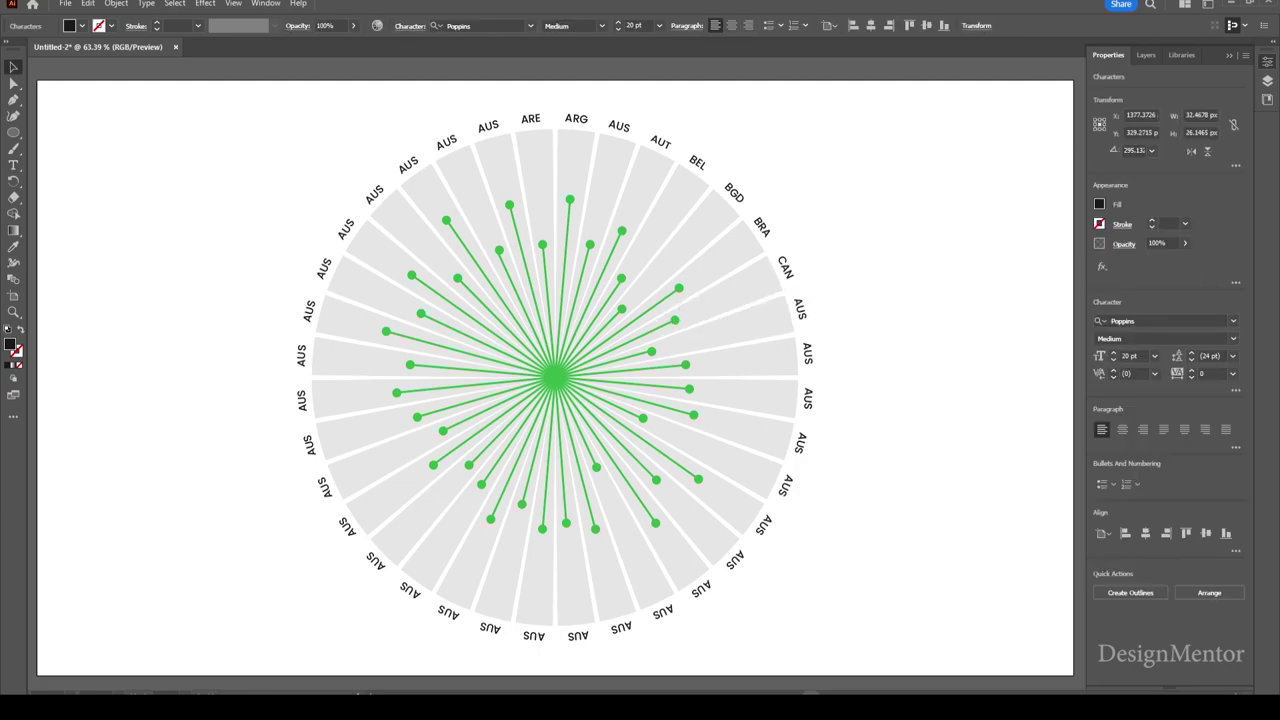
key(Escape)
click(800, 305)
Relabel the following right-side labels as CHE, CHL, DEU and DNK.
double_click(800, 305)
text(CHE)
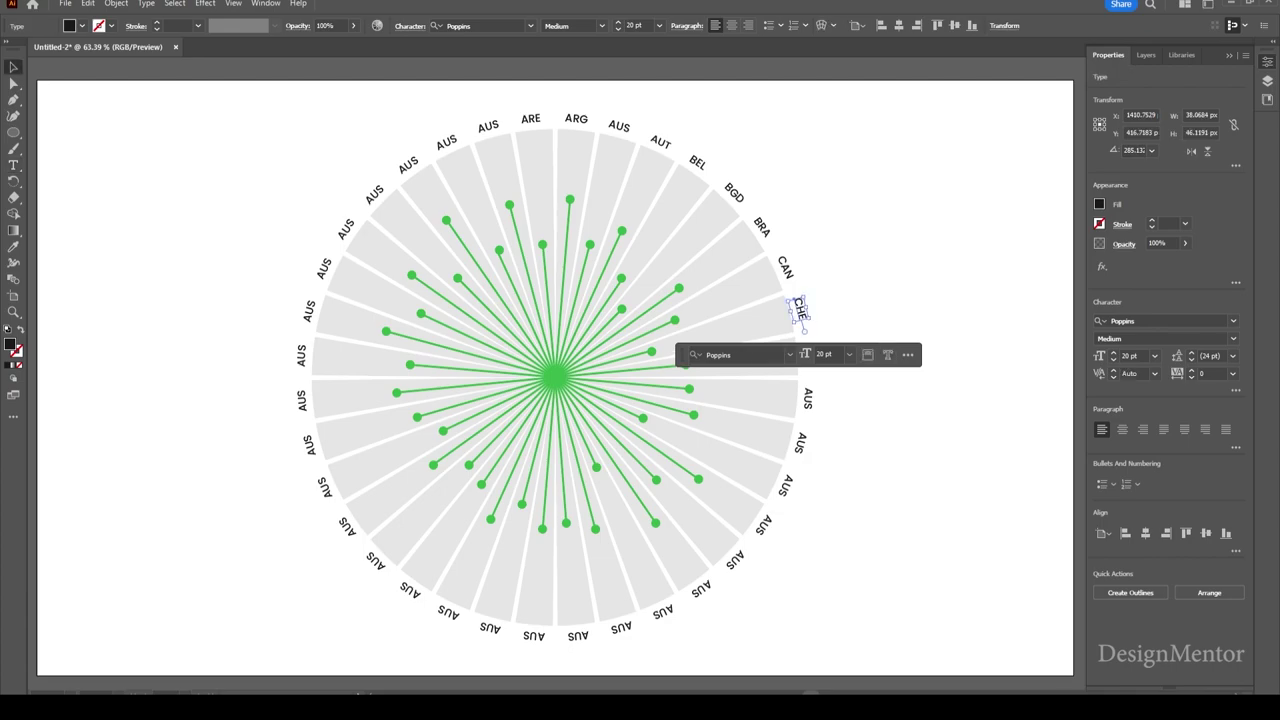
double_click(805, 355)
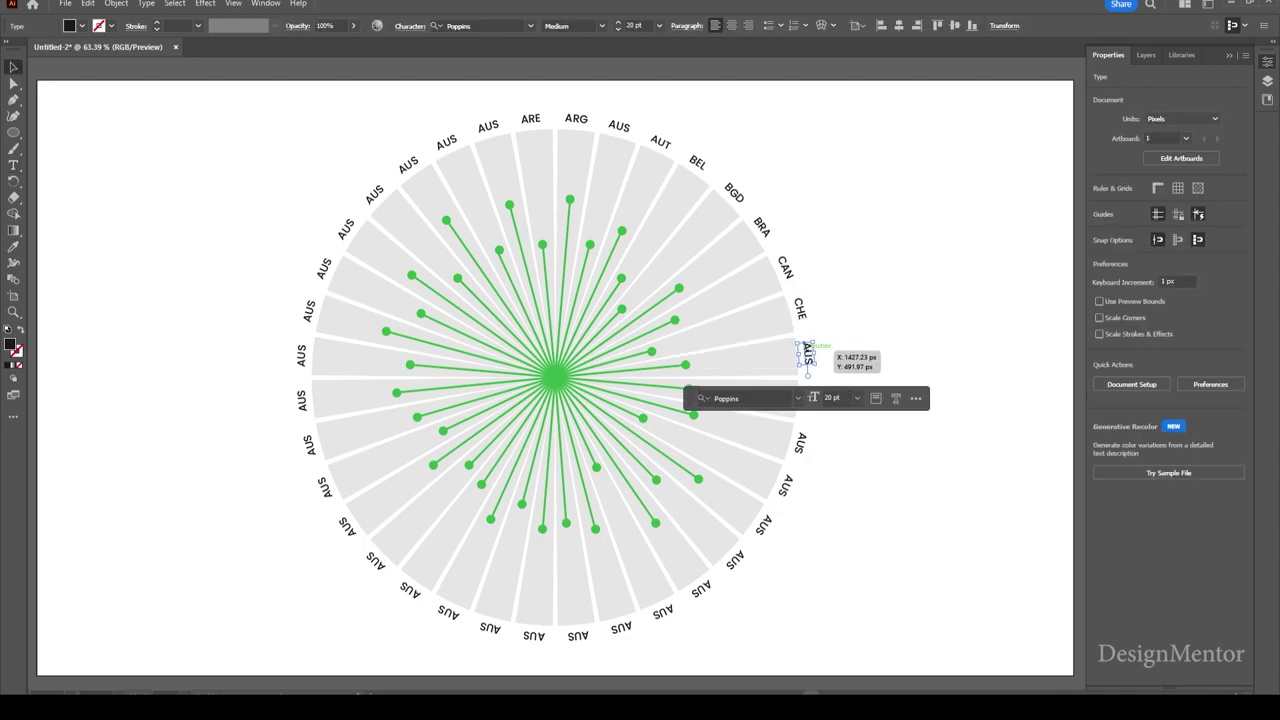
text(CHIL)
key(Escape)
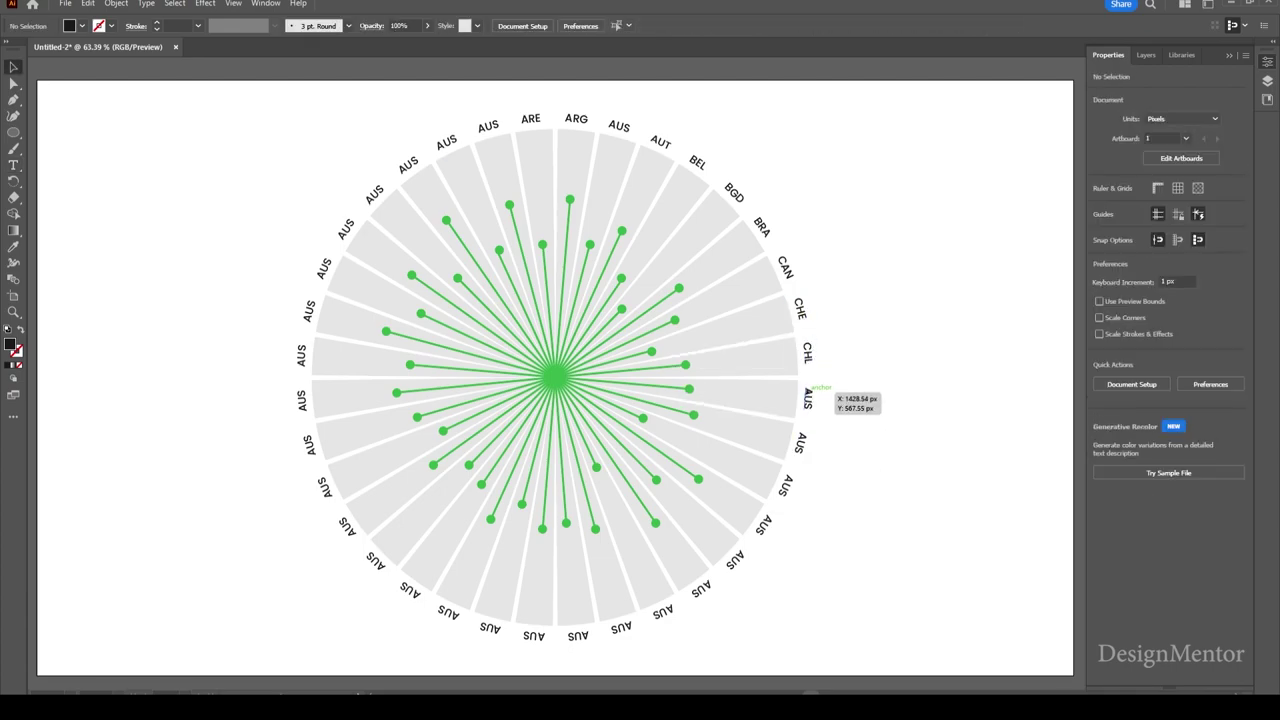
double_click(806, 398)
text(DEU)
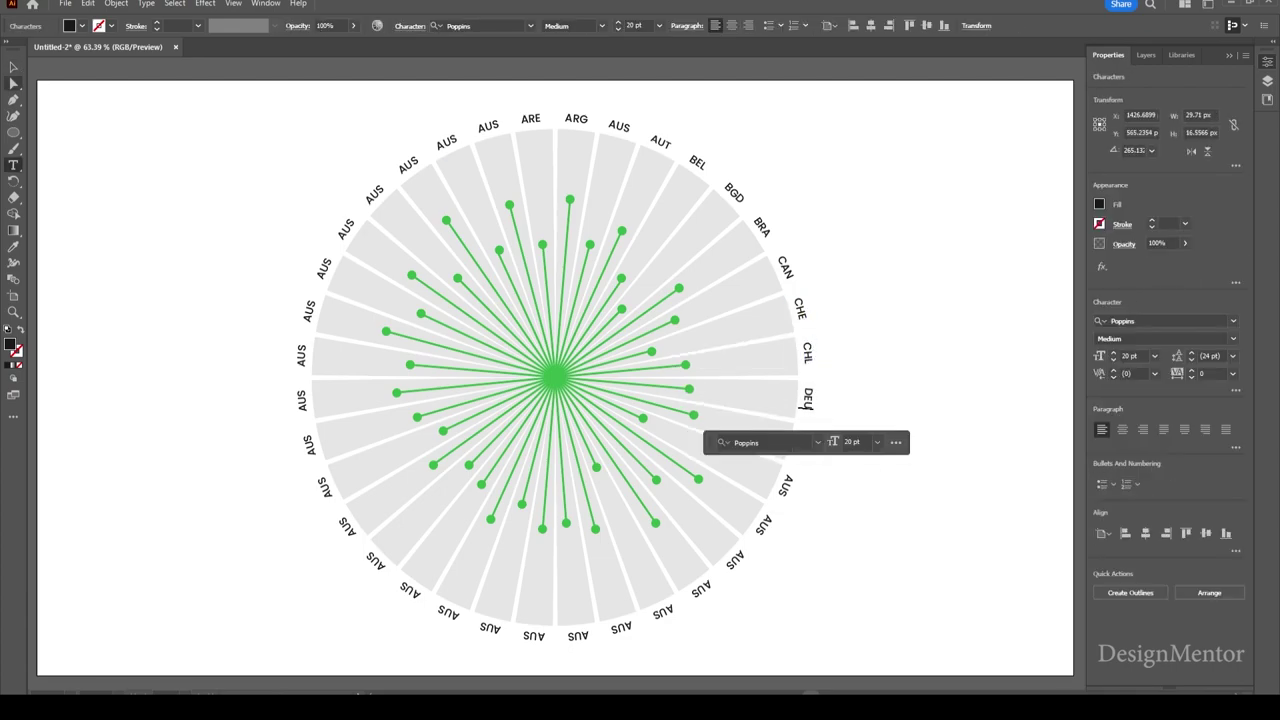
key(Escape)
double_click(801, 437)
text(DNK)
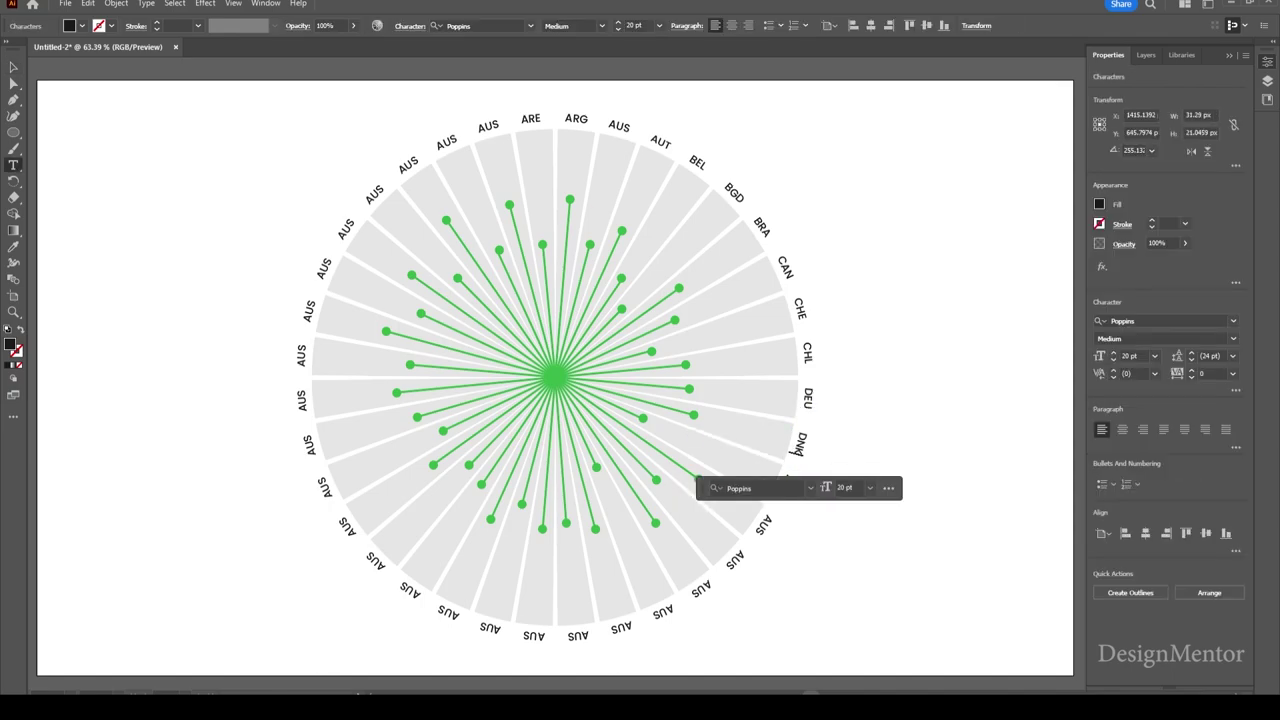
key(Escape)
Relabel the lower-right labels as ESP, ETH and FRA.
double_click(785, 485)
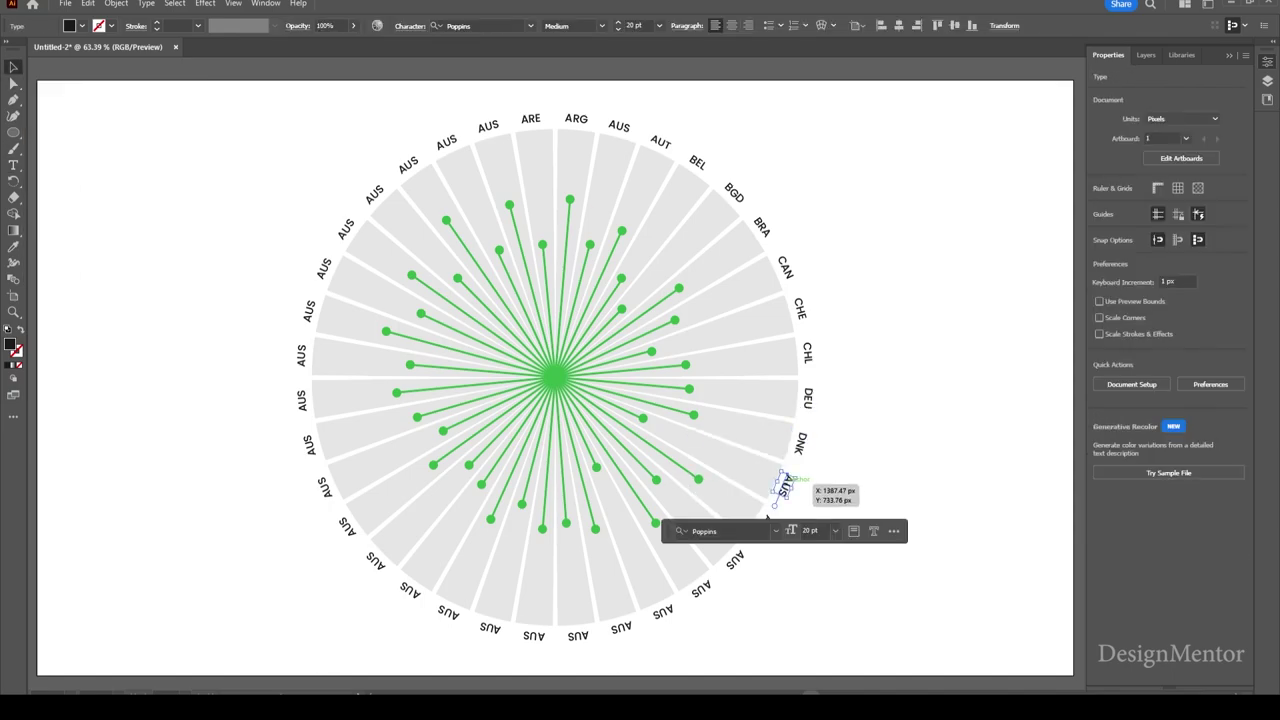
text(ESP)
key(Escape)
double_click(764, 519)
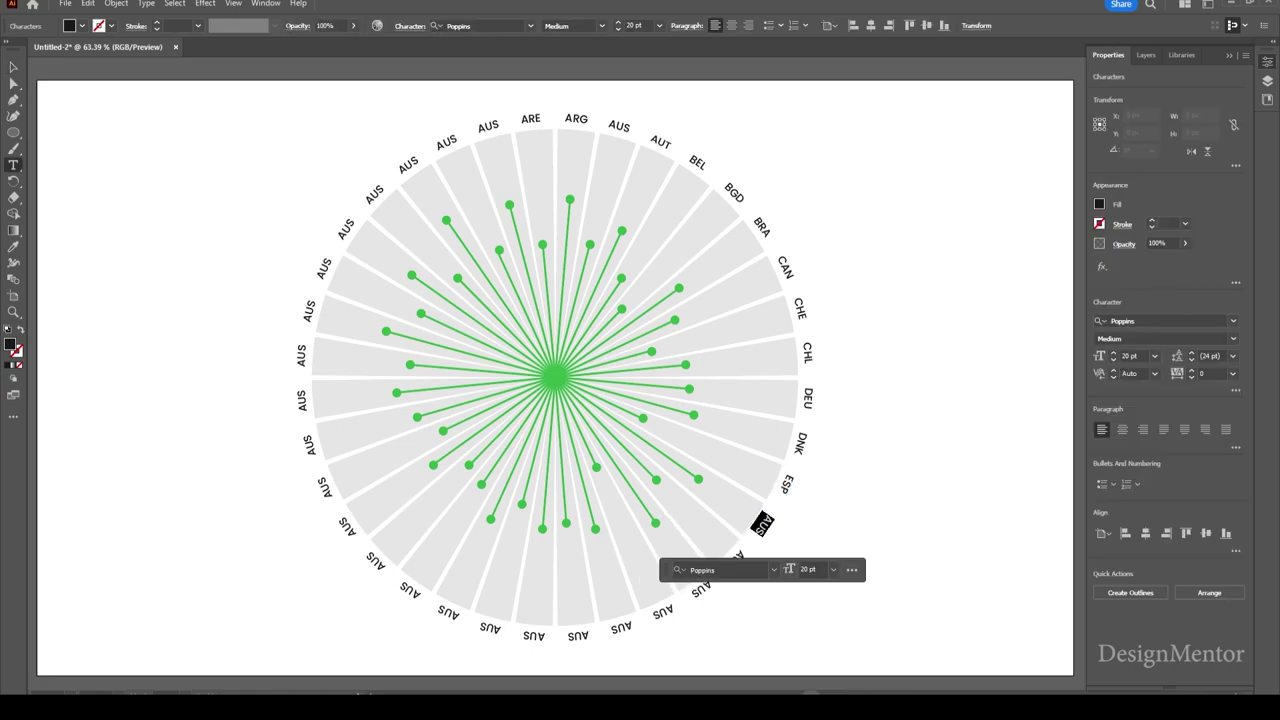
text(ETH)
key(Escape)
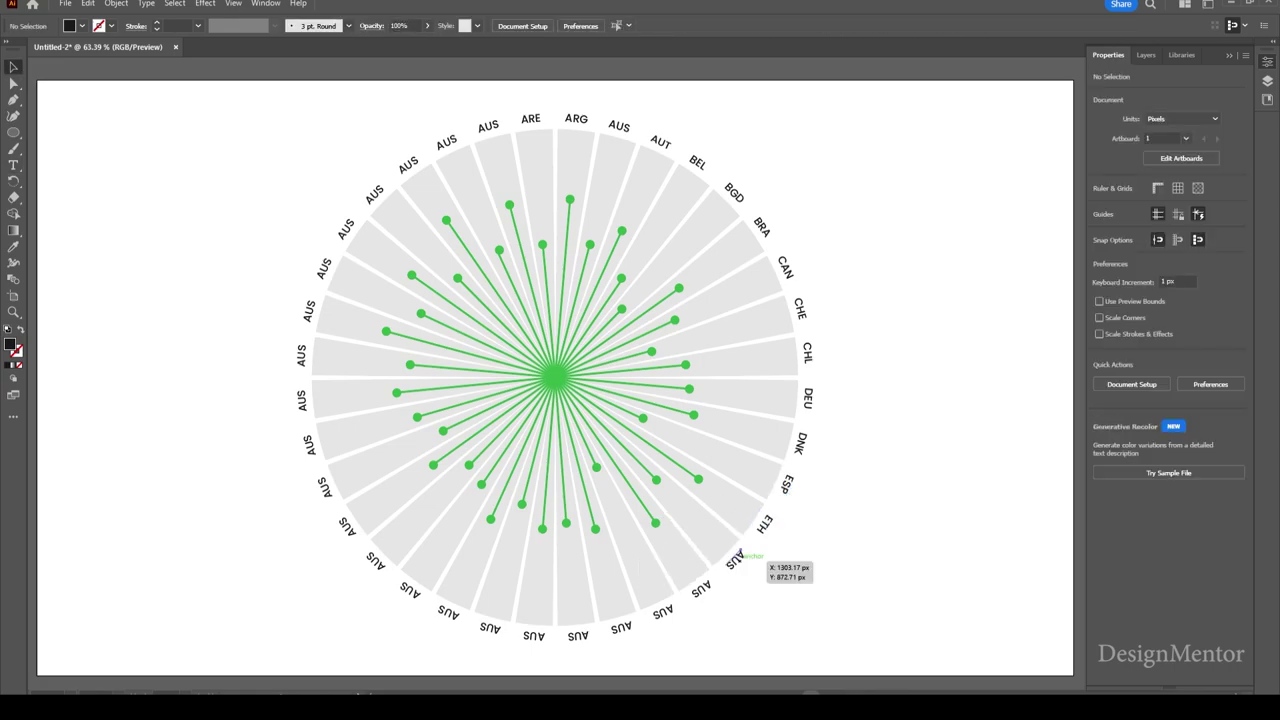
double_click(734, 556)
text(FRA)
key(Escape)
double_click(700, 588)
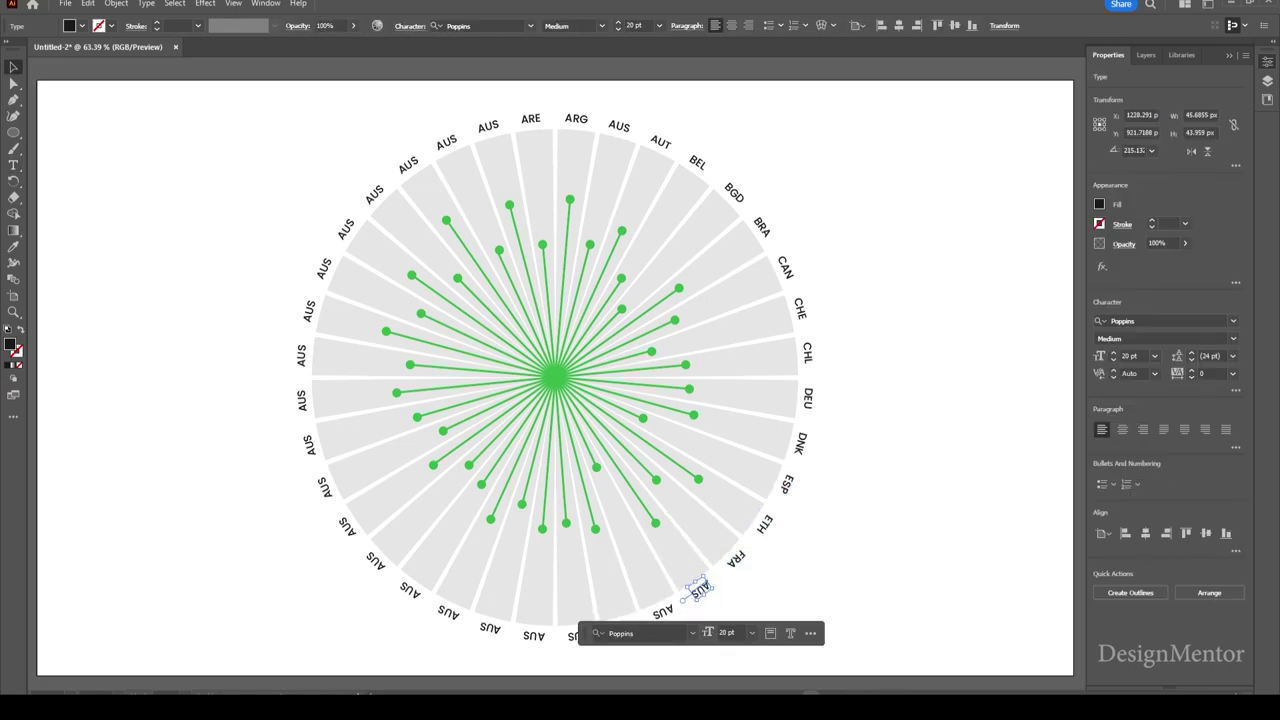
Finish the GBR label and relabel the AUS label beside GRL as IDN.
text(GBR)
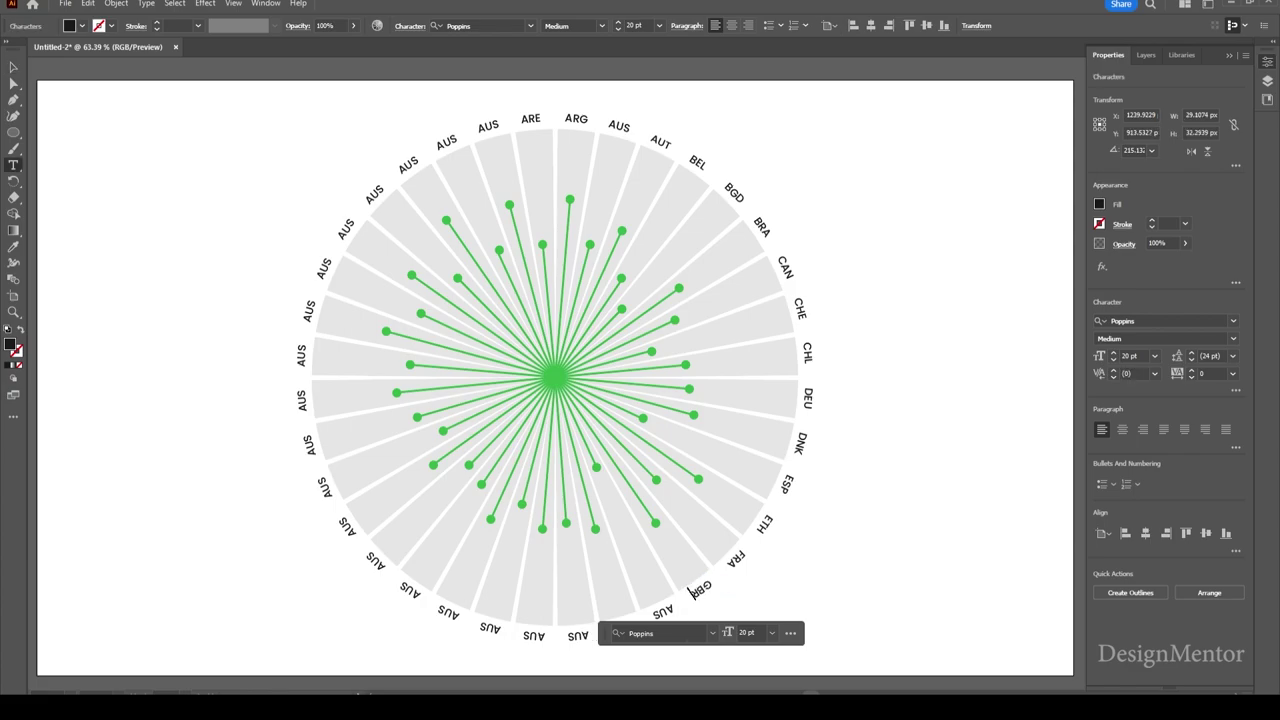
key(Escape)
click(660, 608)
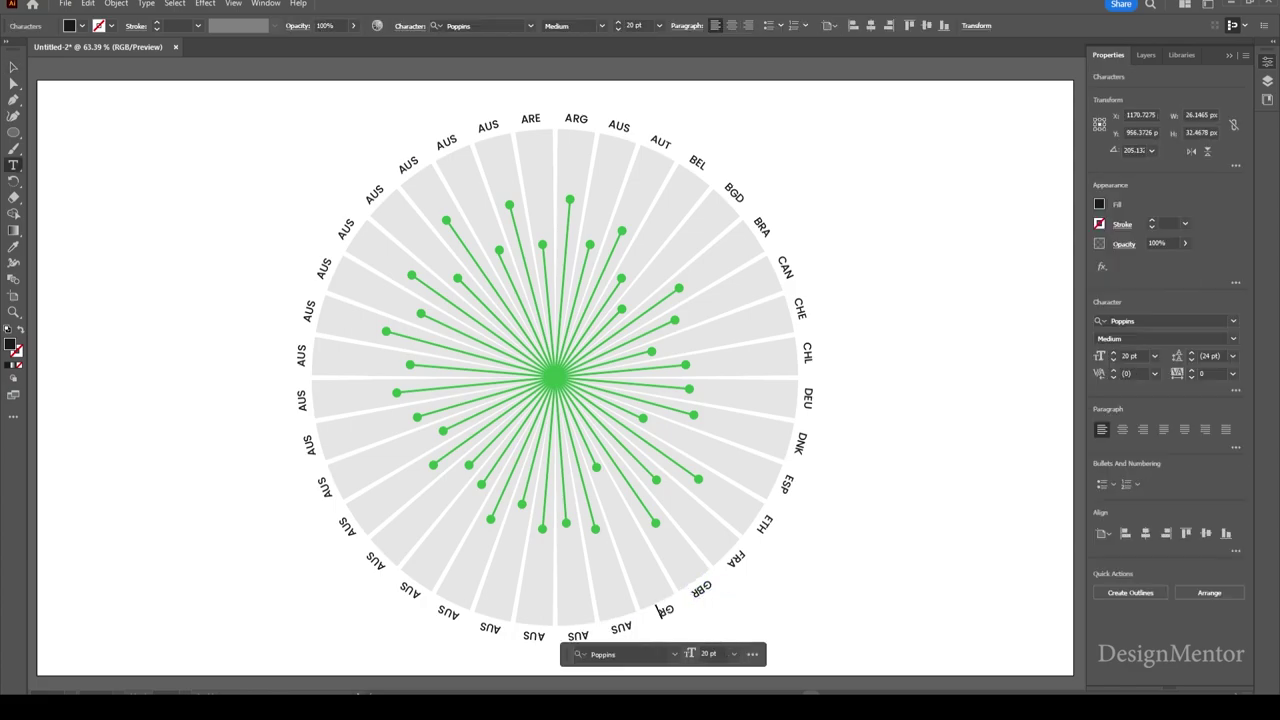
click(621, 627)
double_click(621, 627)
text(IDN)
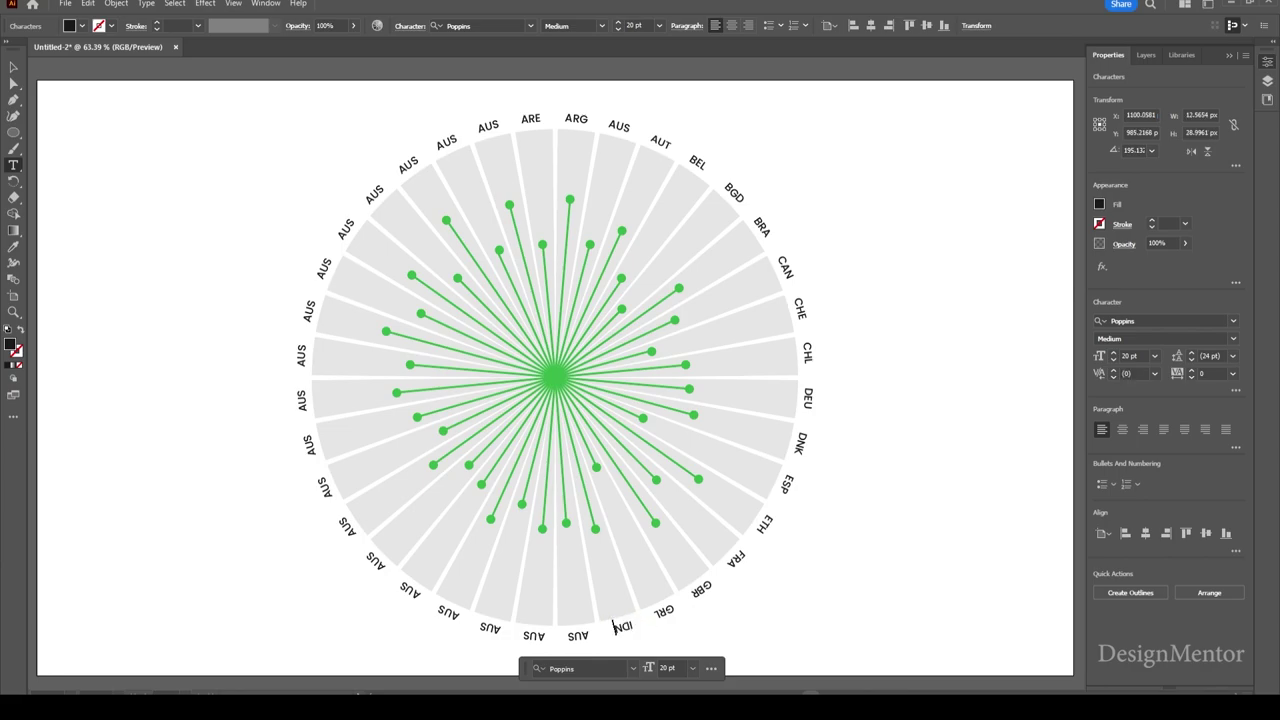
key(Escape)
Relabel the next two bottom labels as IND and IRL.
drag(580, 634, 594, 630)
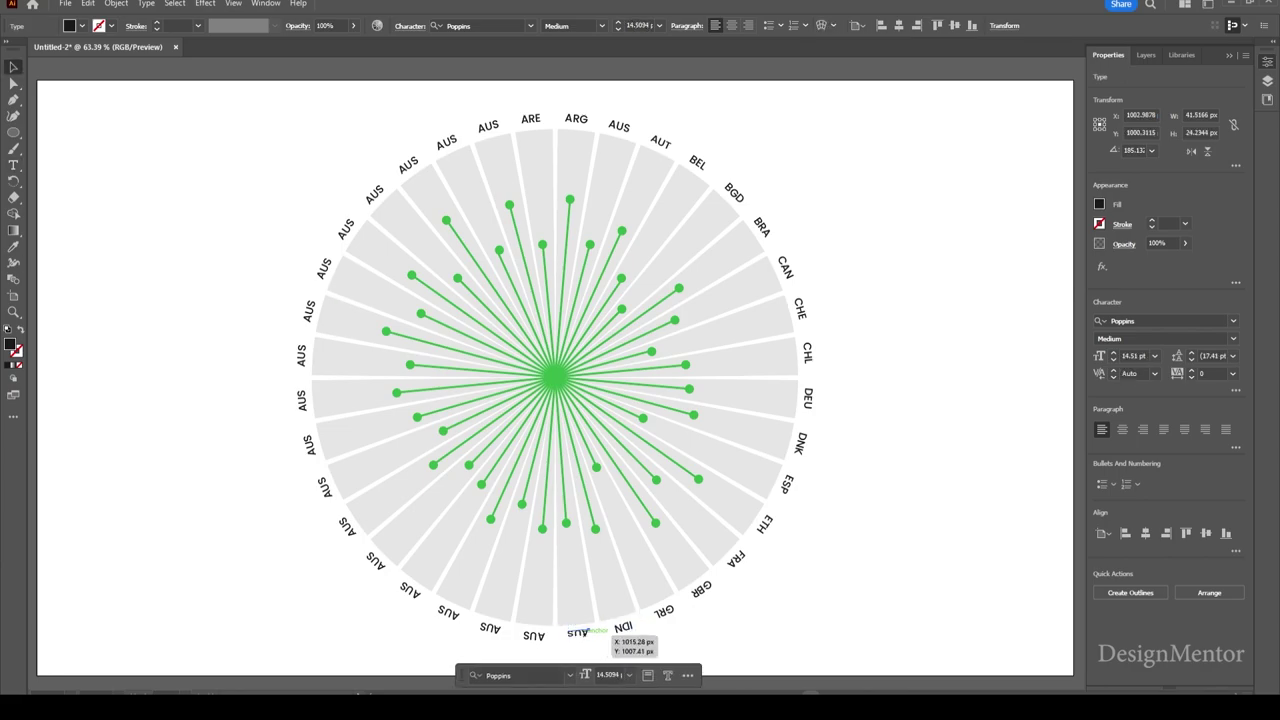
double_click(578, 633)
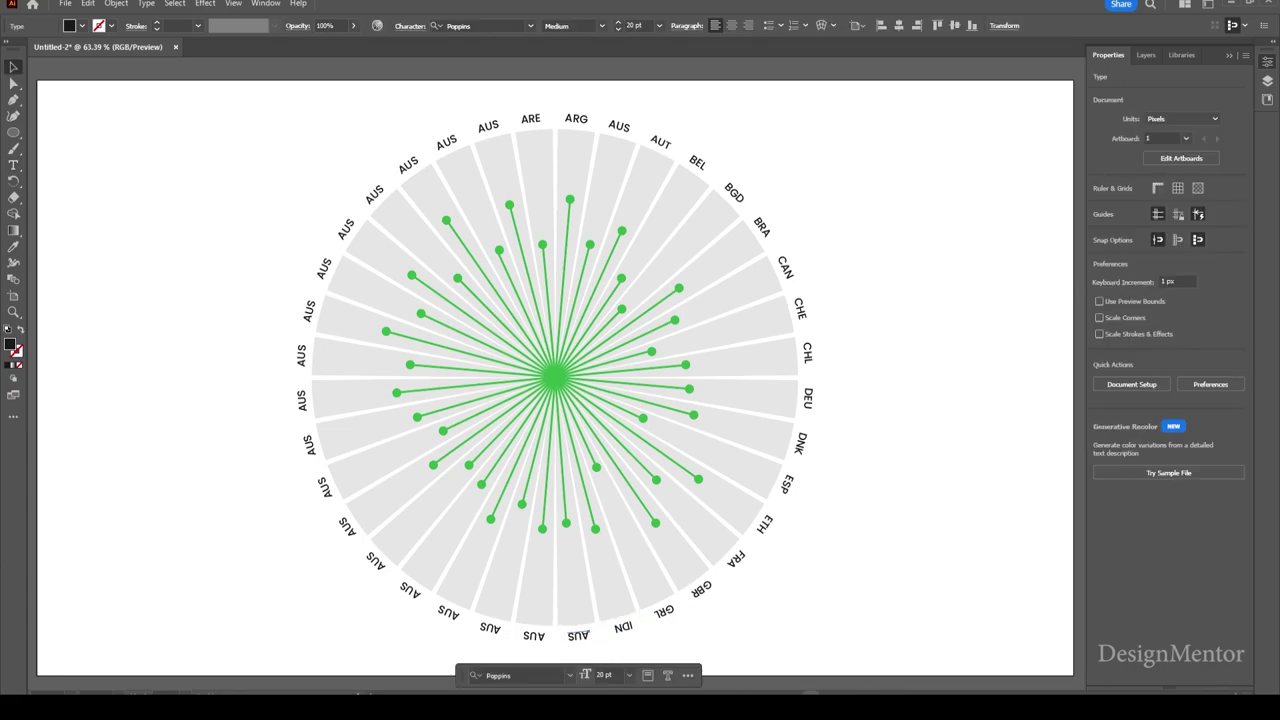
double_click(578, 633)
text(IND)
key(Escape)
click(534, 634)
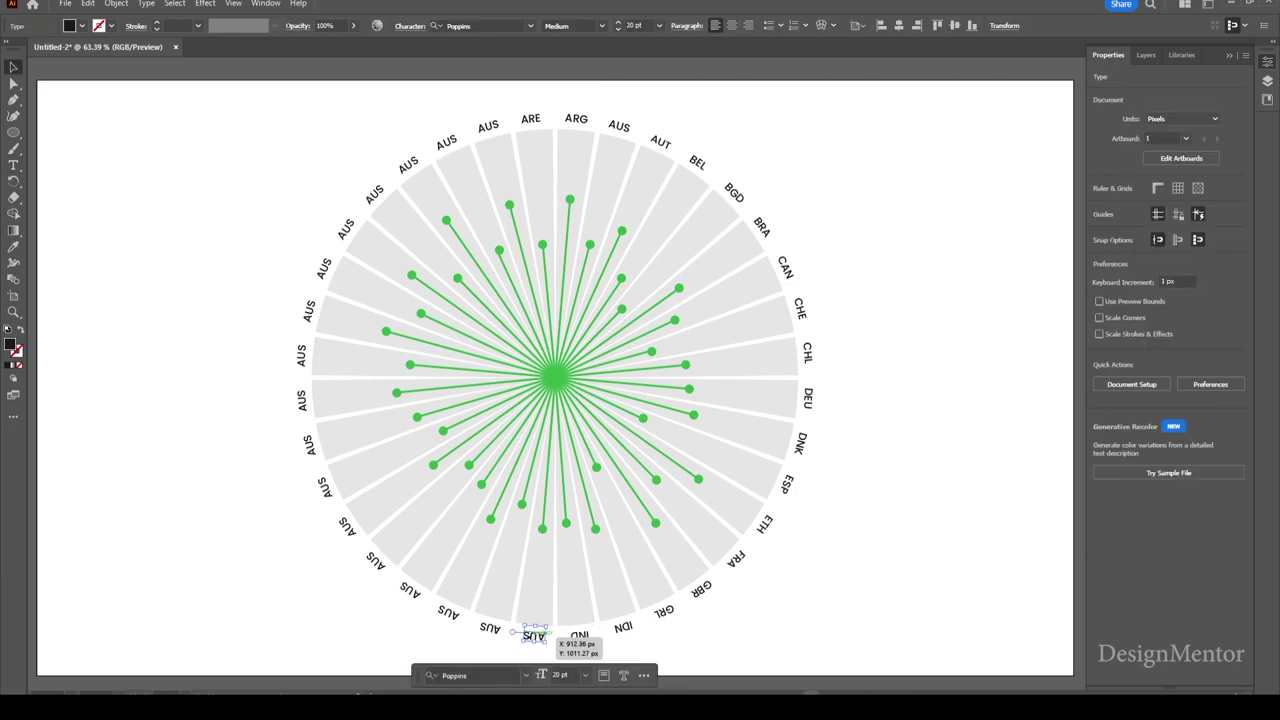
double_click(534, 634)
text(IRL)
key(Escape)
Relabel the following labels as ISR, ITA and KEN.
double_click(498, 628)
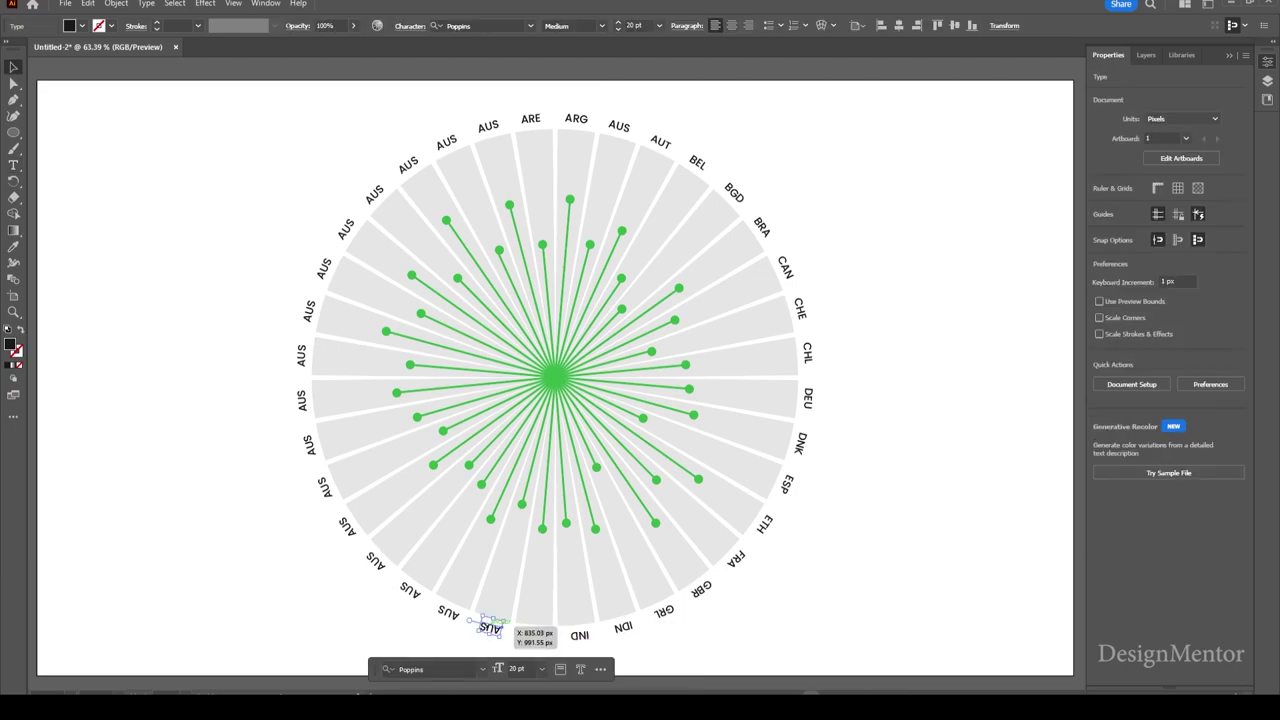
text(ISR)
key(Escape)
click(447, 611)
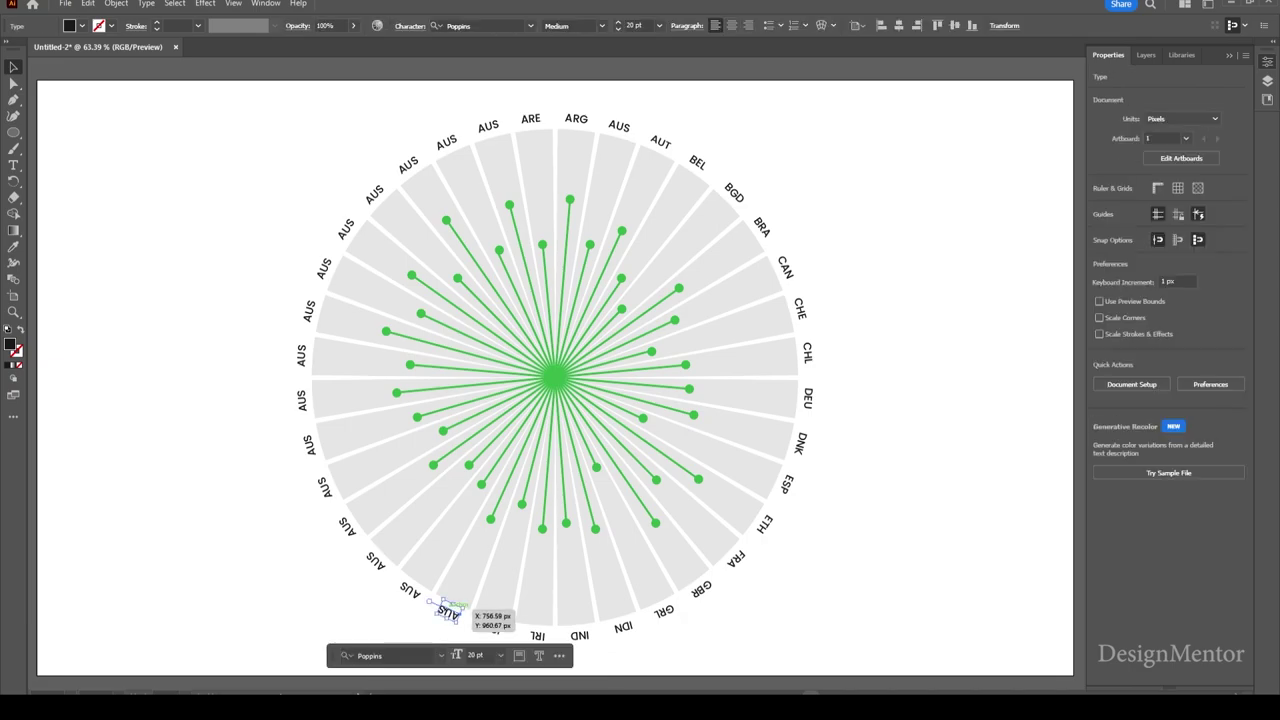
double_click(447, 611)
text(ITA)
key(Escape)
key(Escape)
double_click(410, 588)
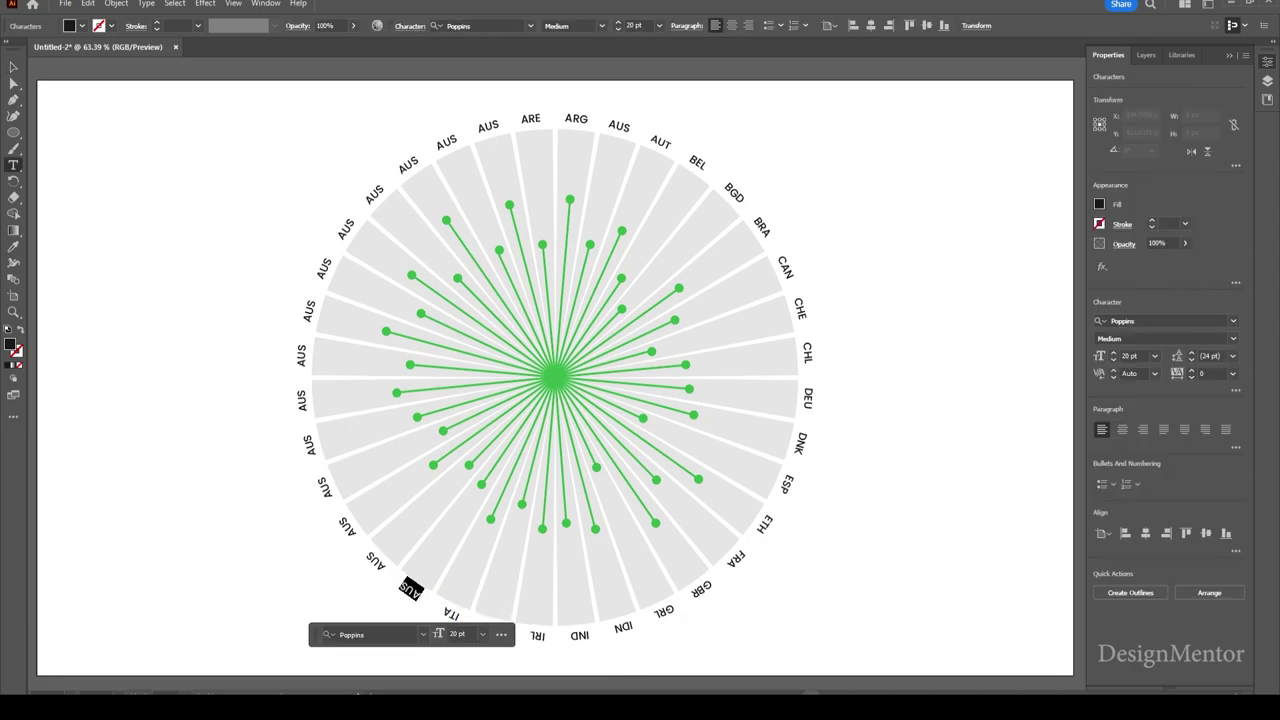
text(KEN)
key(Escape)
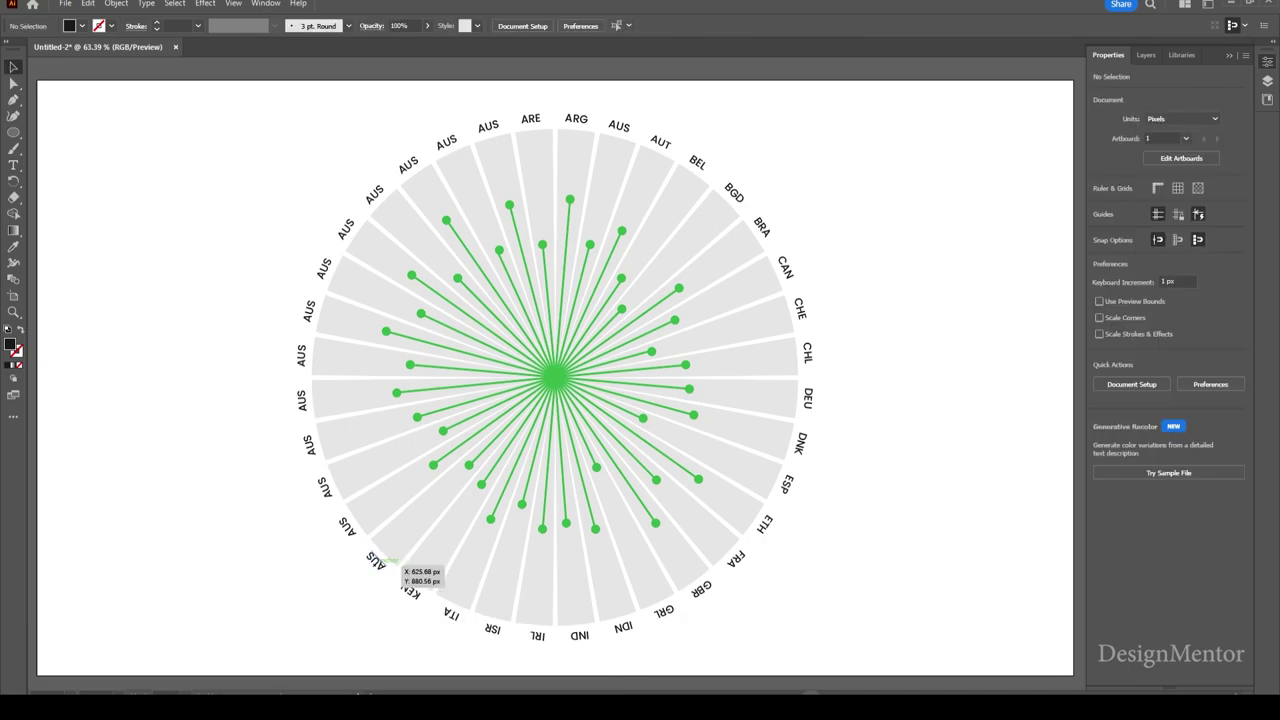
Relabel the two lower-left labels after KEN as LBN and LBR.
double_click(377, 558)
text(LBN)
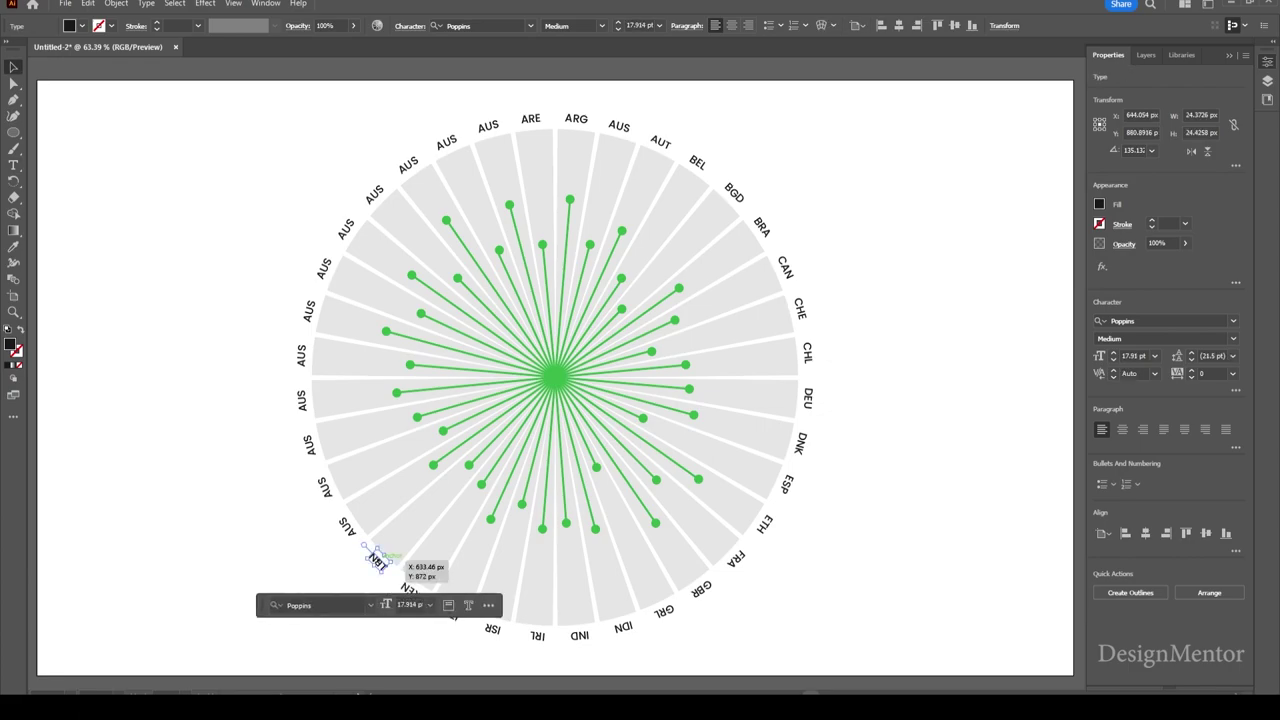
key(Escape)
double_click(347, 525)
text(LBR)
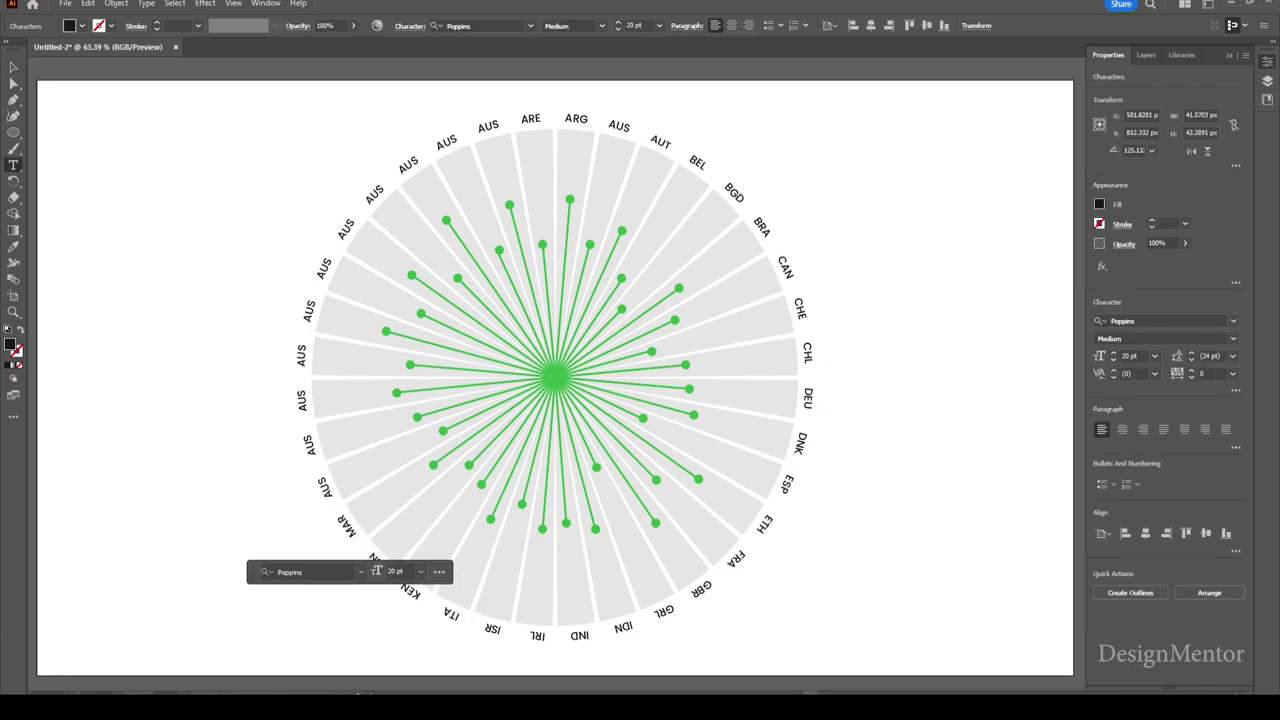
key(Escape)
Relabel the next left-side labels as MEX and NLD.
double_click(325, 487)
text(MEX)
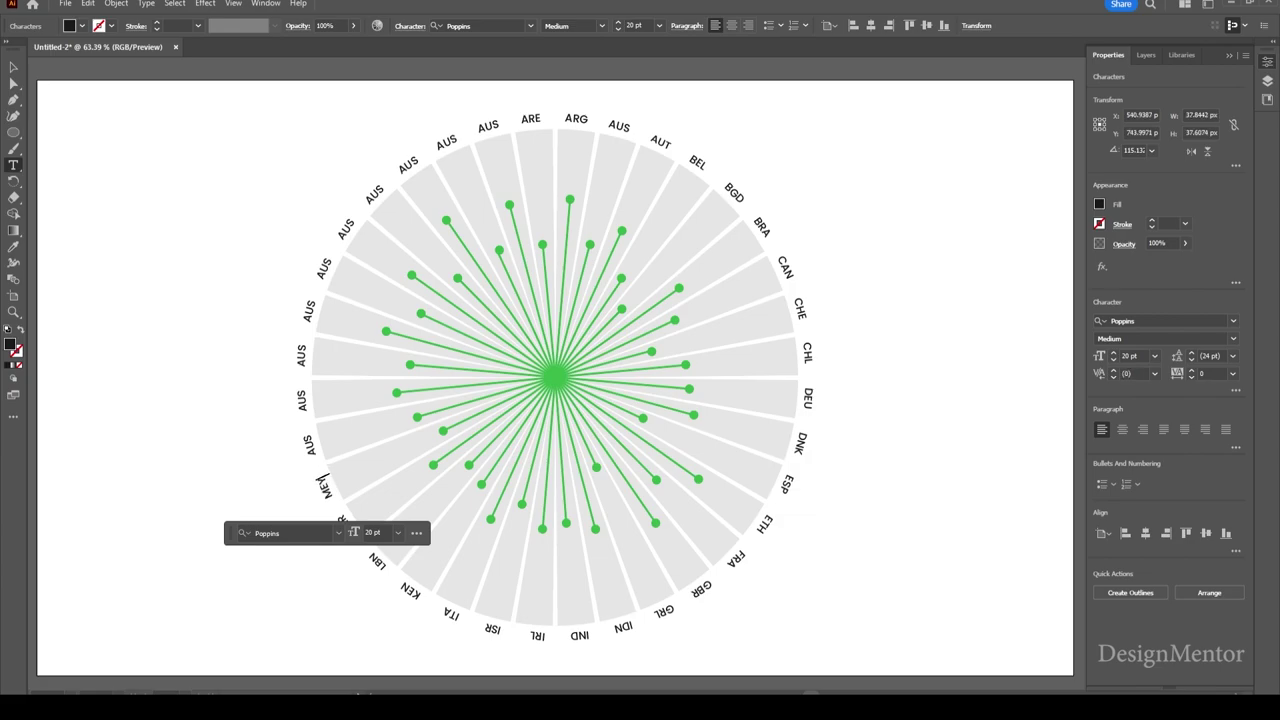
key(Escape)
double_click(312, 445)
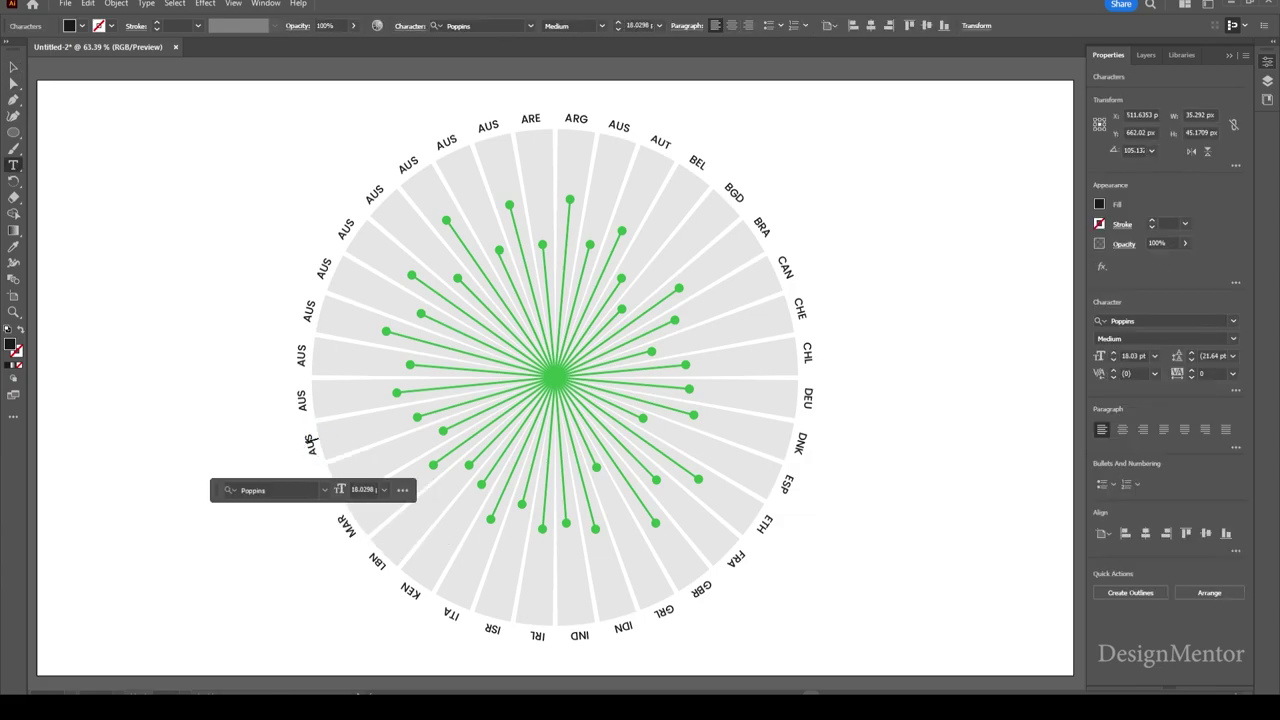
text(NLD)
key(Escape)
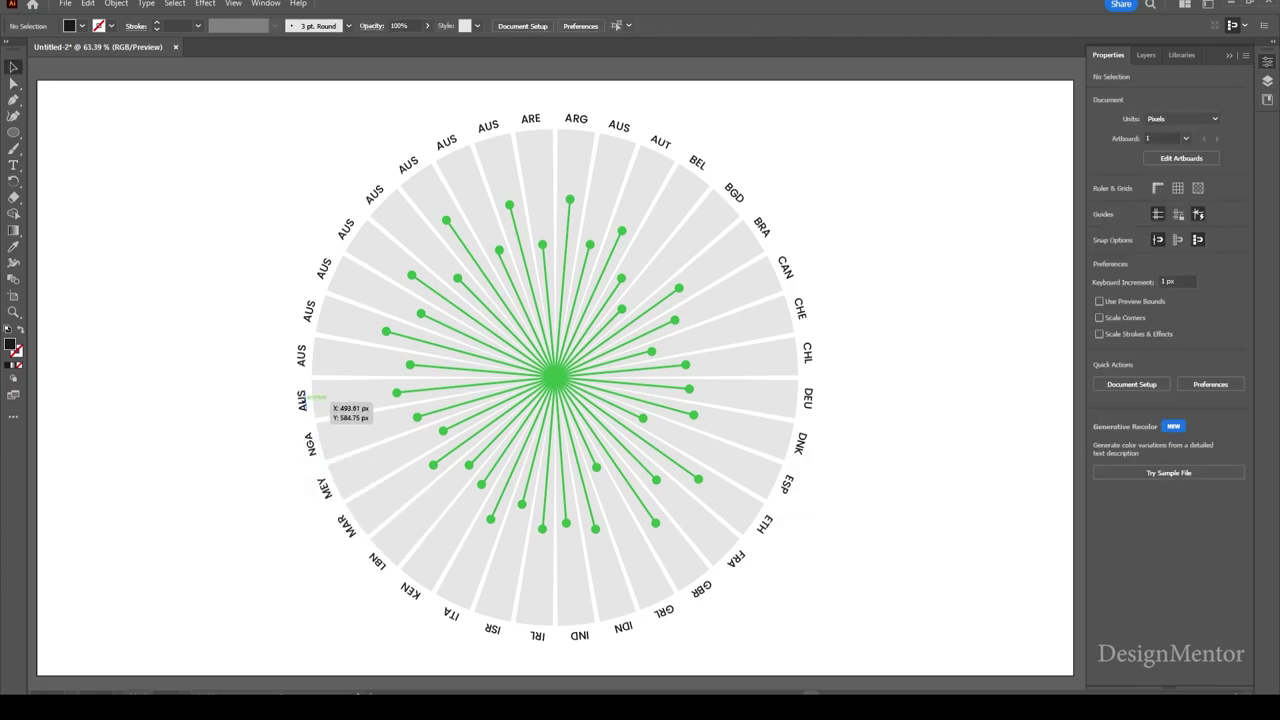
double_click(303, 400)
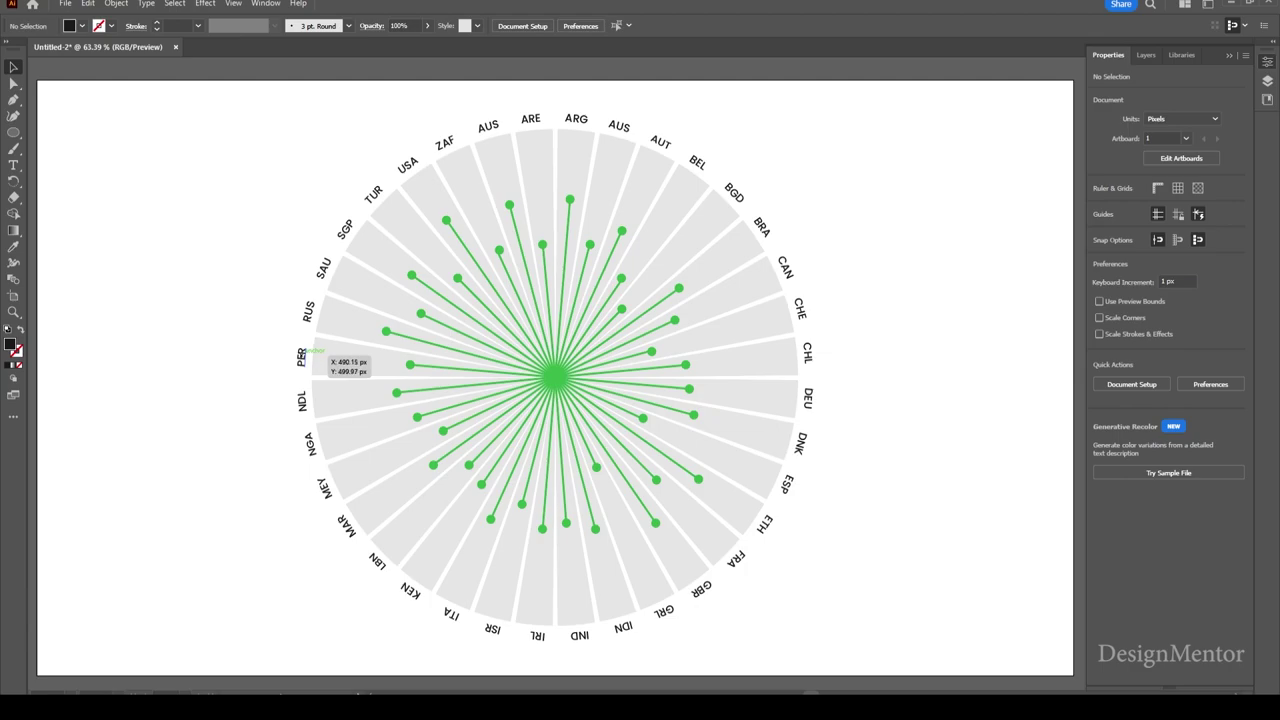
Relabel the upper-left label as NZL and edit the RUS label text.
double_click(301, 355)
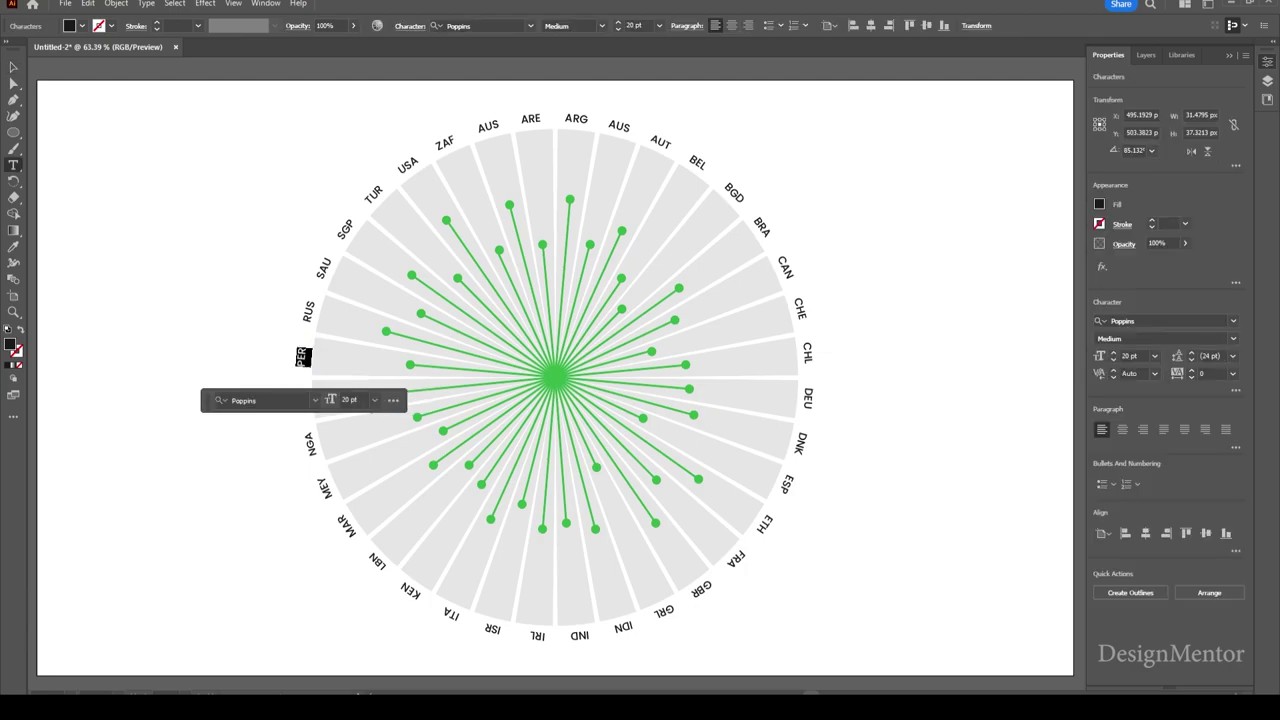
text(NZL)
text(L)
key(Escape)
click(312, 311)
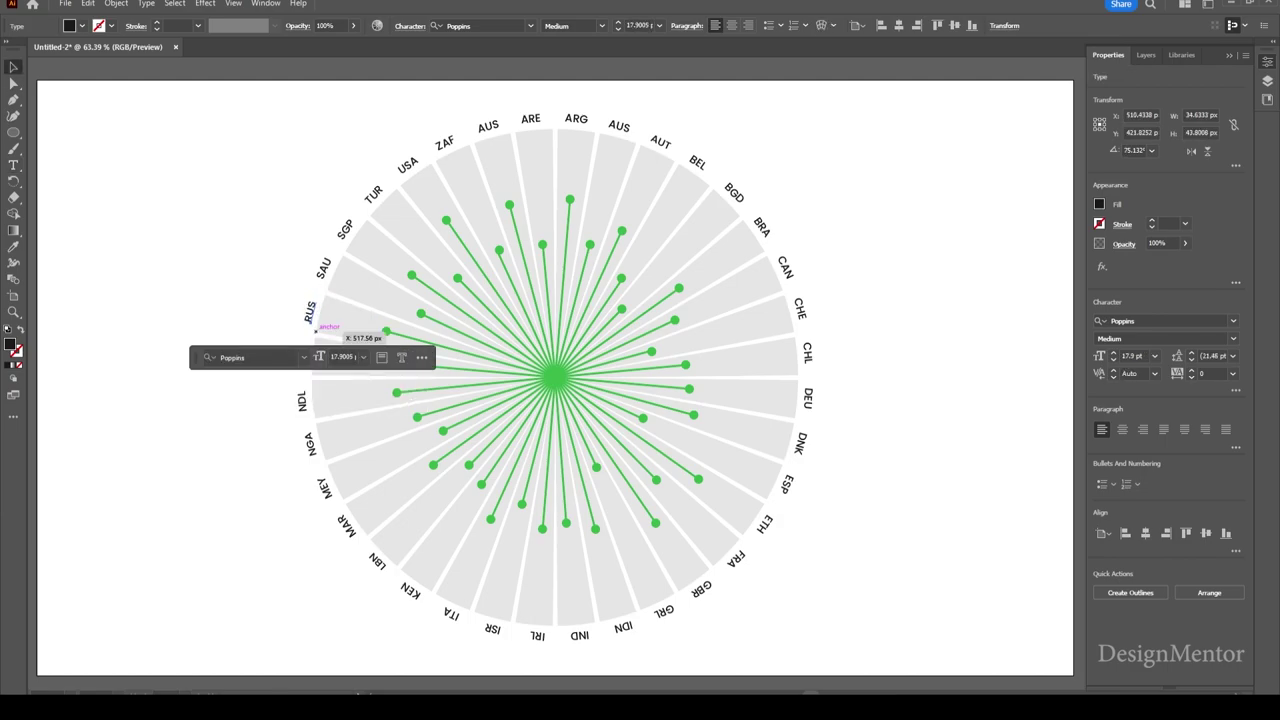
double_click(311, 312)
text(PER)
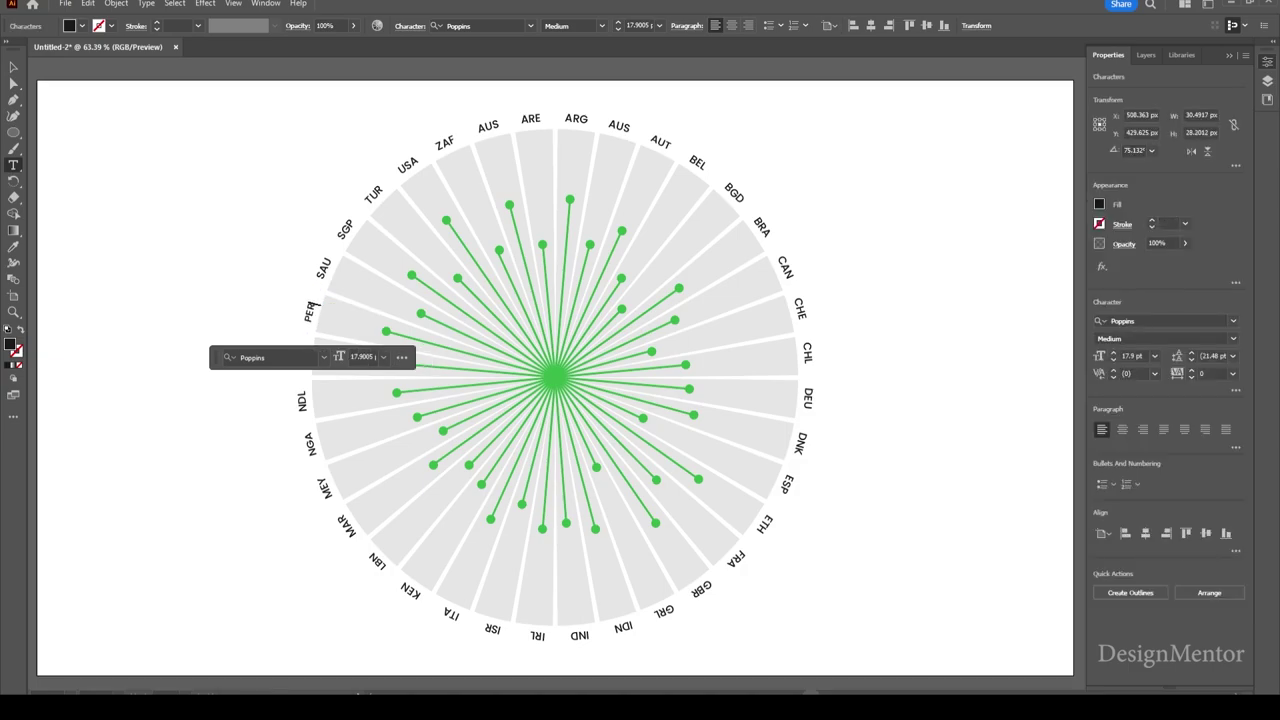
mouse_move(311, 312)
mouse_down()
mouse_move(357, 226)
mouse_move(394, 195)
mouse_move(380, 191)
mouse_up()
key(Escape)
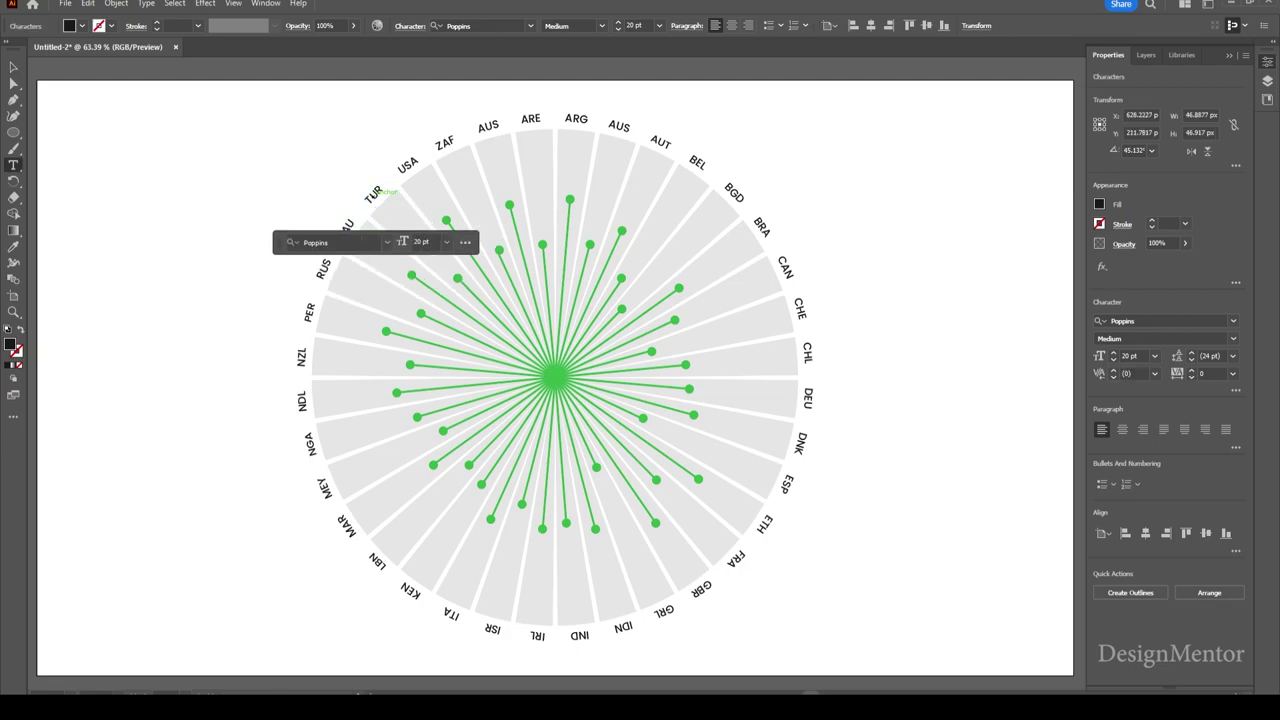
text(SGP)
Relabel the last three top-left labels as TUR, USA and ZAF.
click(407, 164)
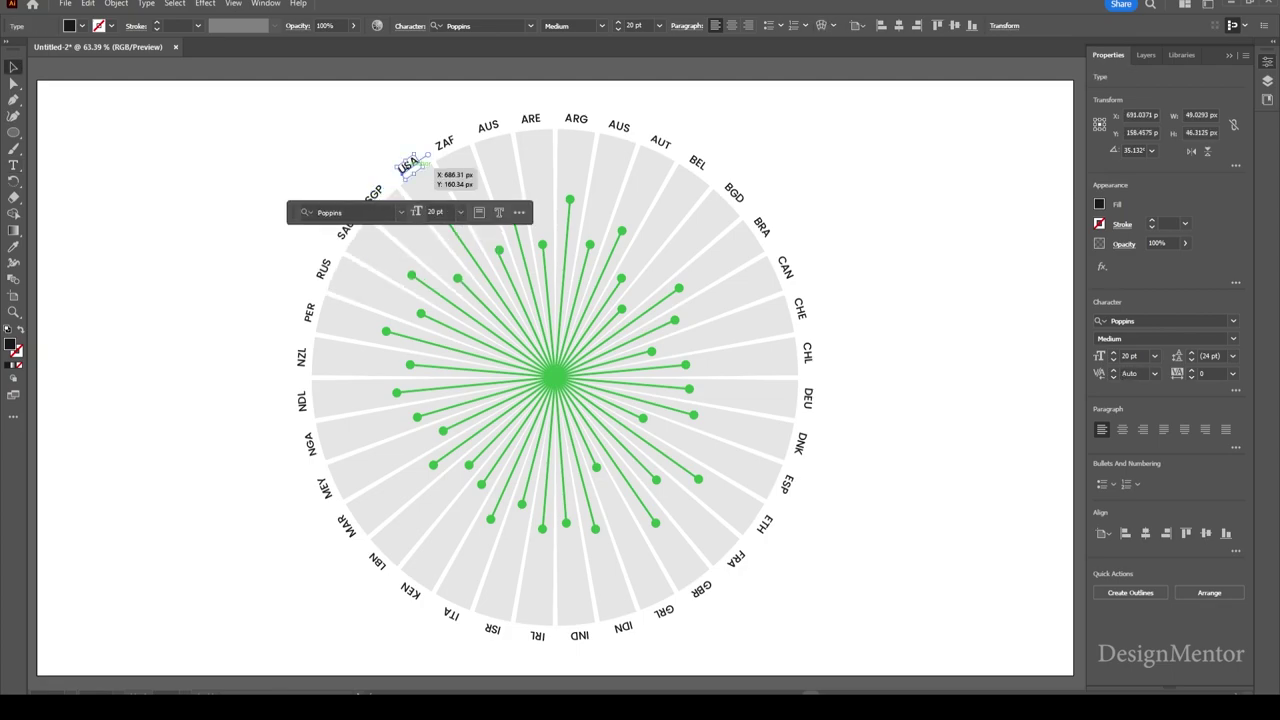
double_click(409, 164)
text(TUR)
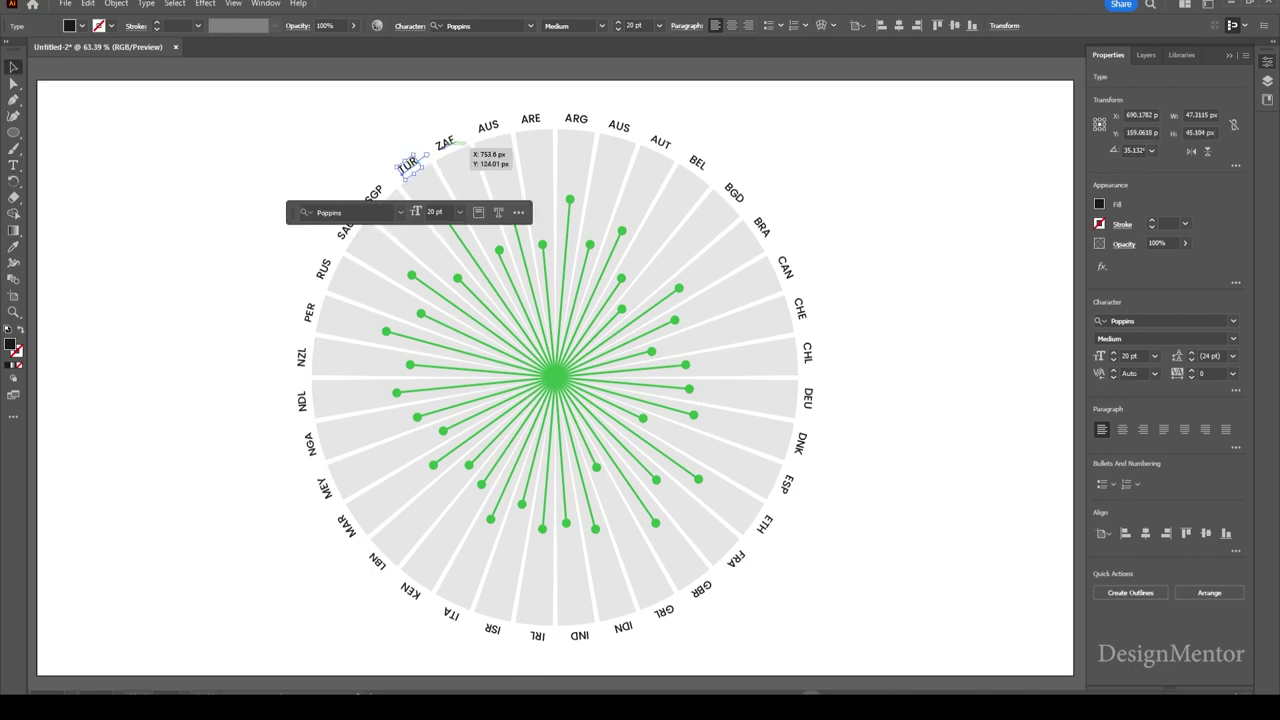
click(448, 142)
double_click(445, 142)
text(USA)
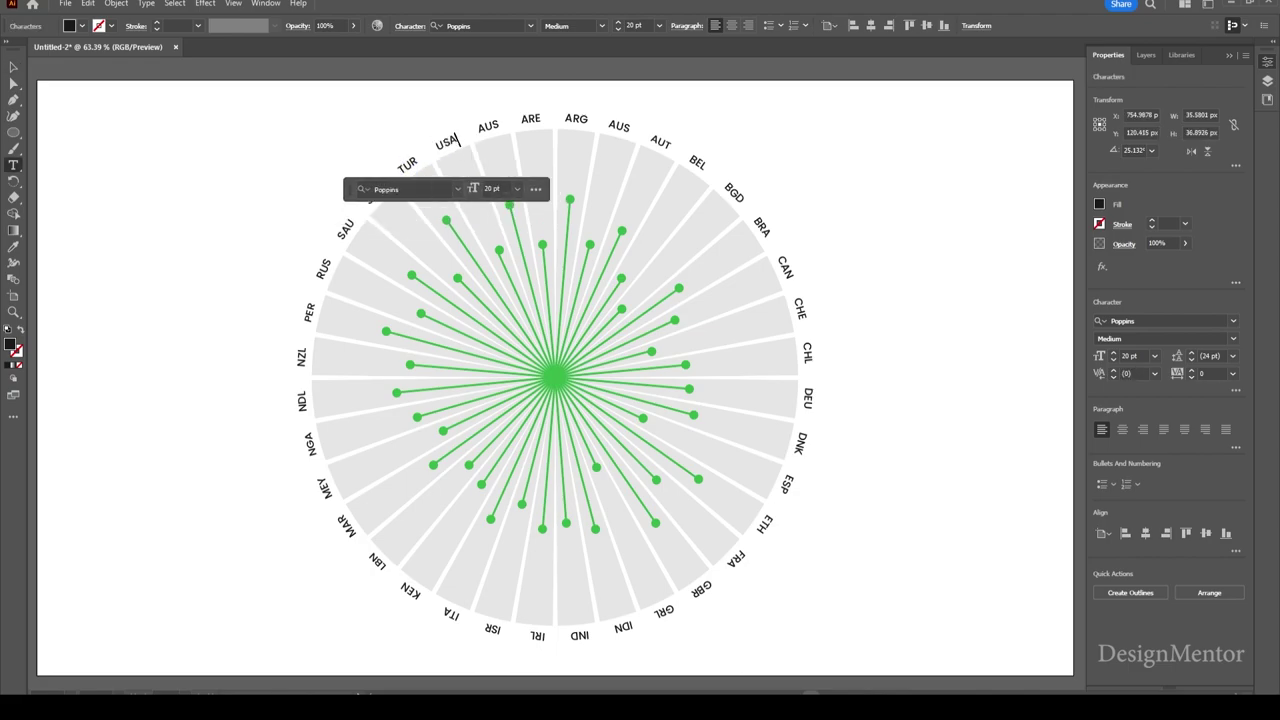
double_click(488, 126)
text(ZAF)
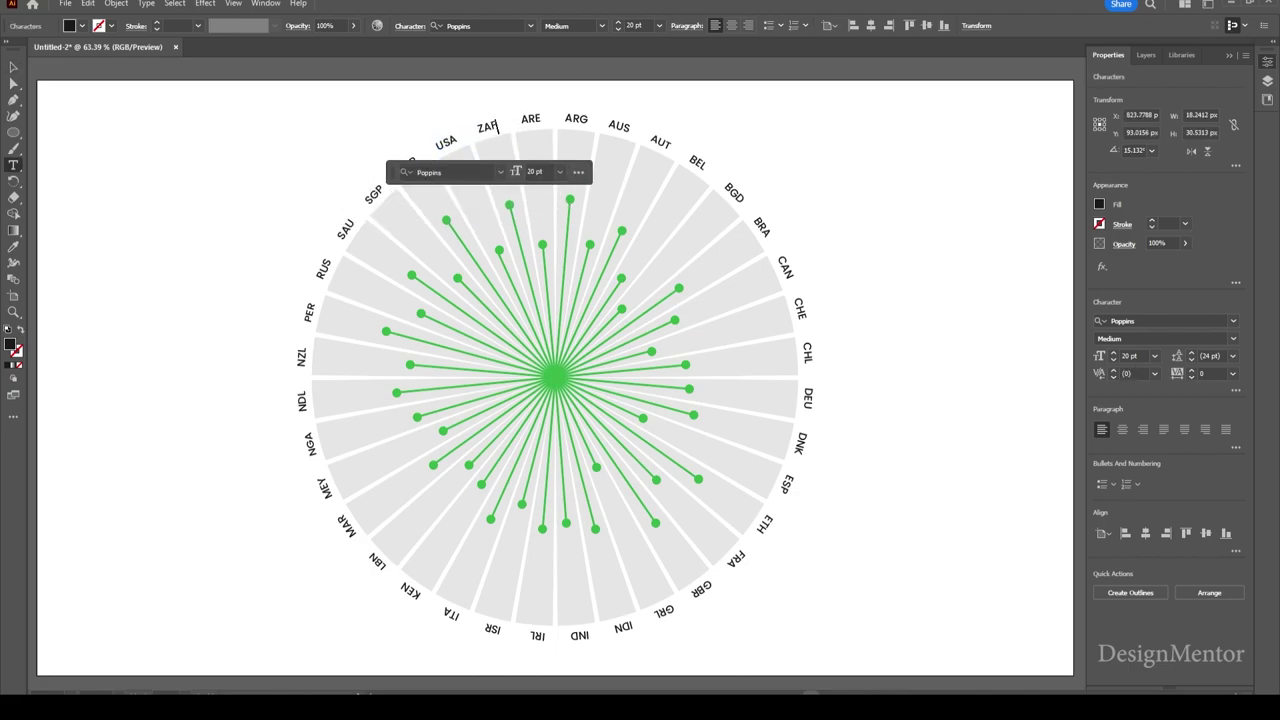
key(Escape)
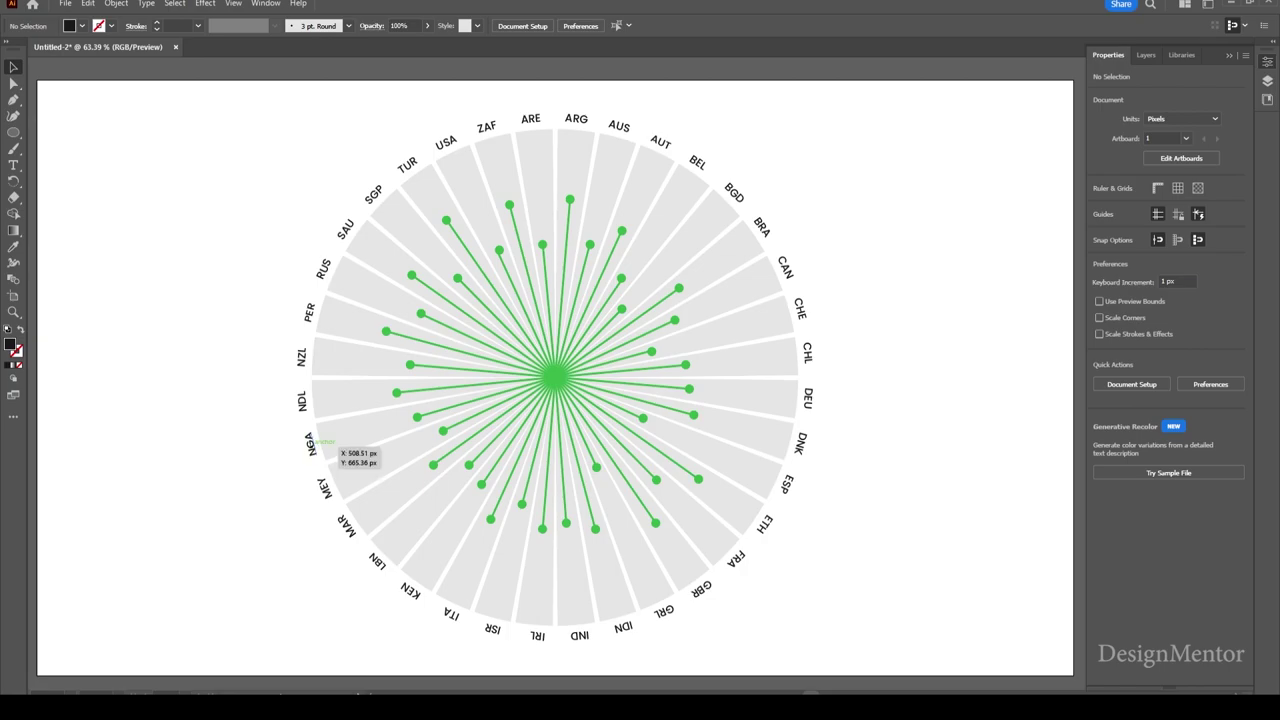
Rotate the NGA label to match its wedge's angle, then deselect it.
click(311, 440)
drag(316, 428, 306, 462)
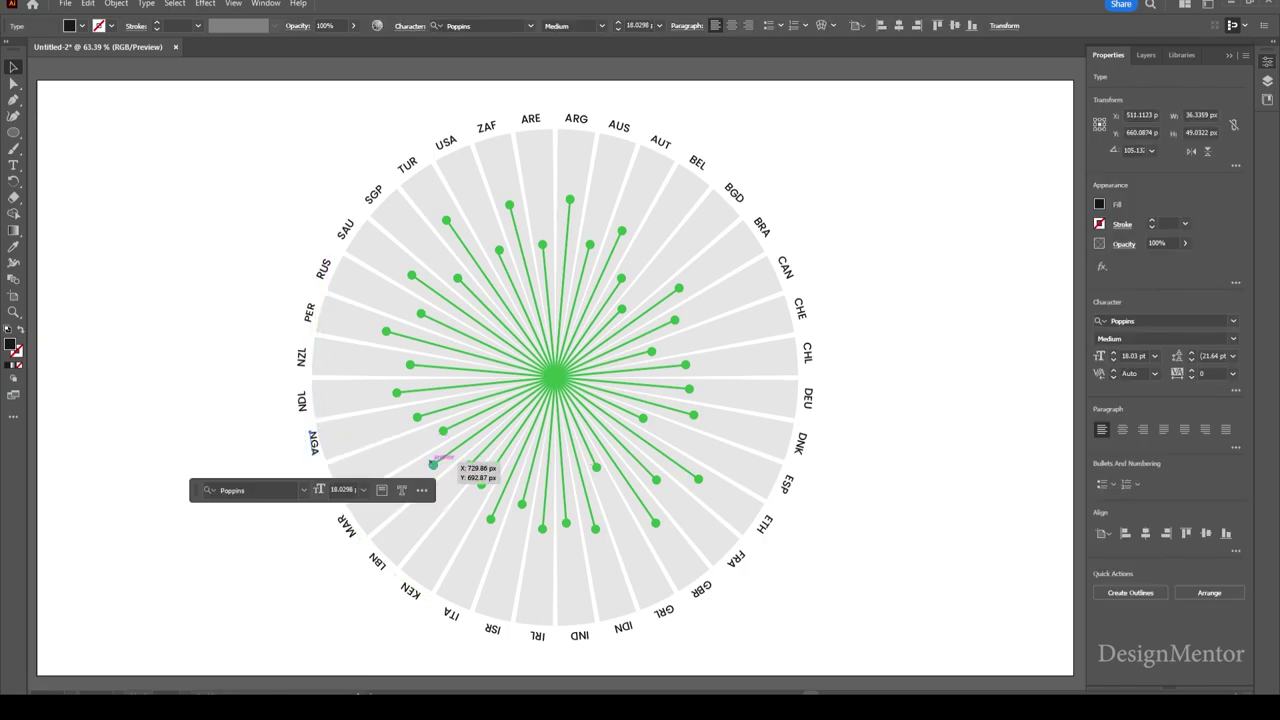
click(311, 443)
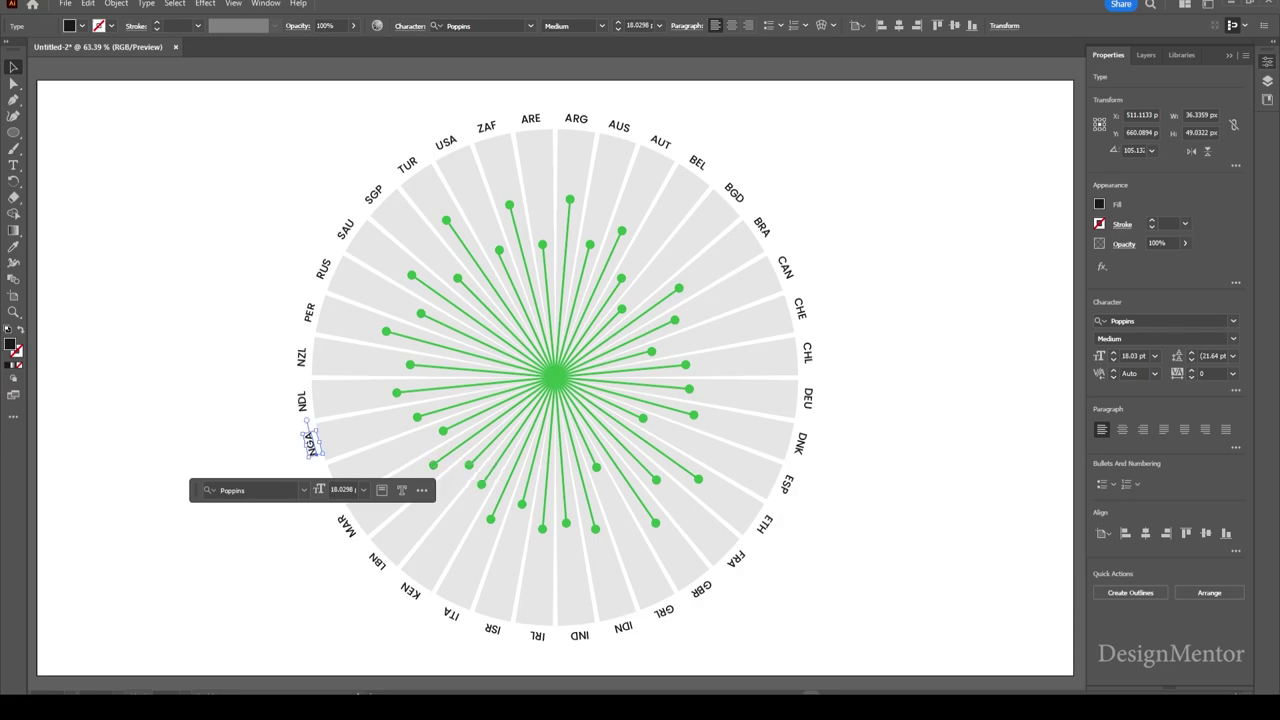
key(ctrl+shift+a)
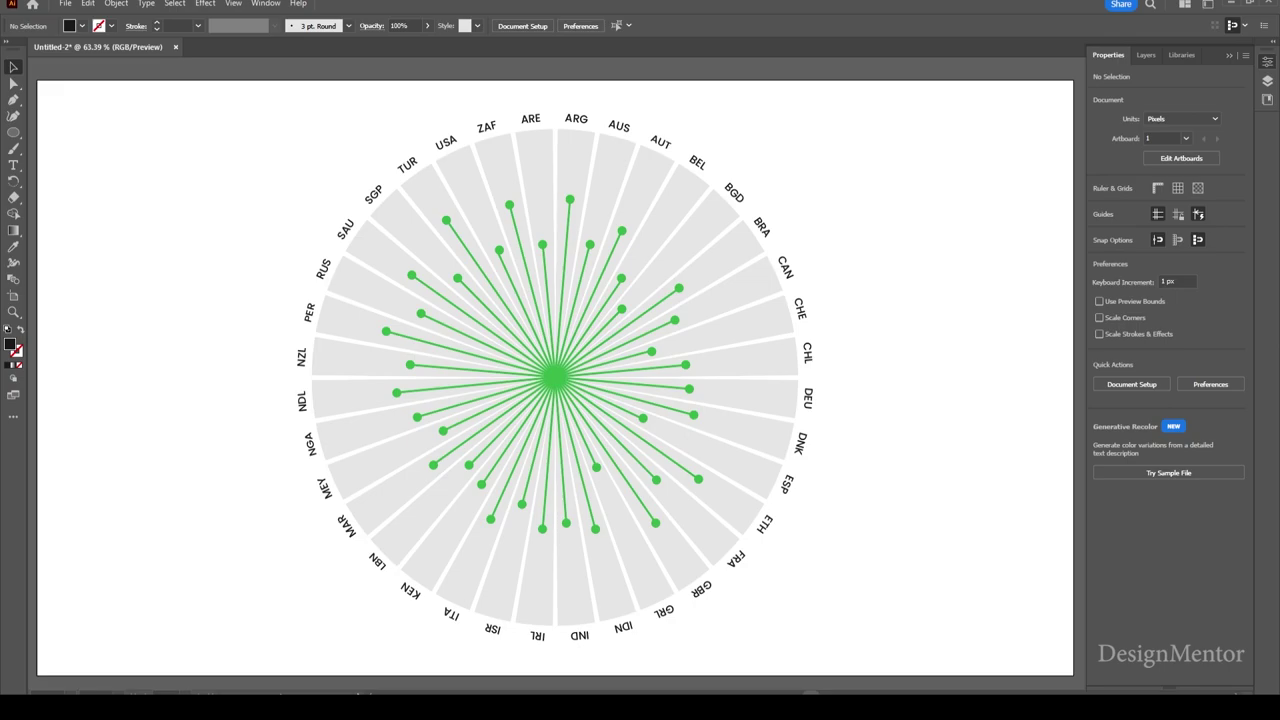
Shift the upper-left green dot slightly left and down onto its spoke's tip, then deselect.
click(499, 250)
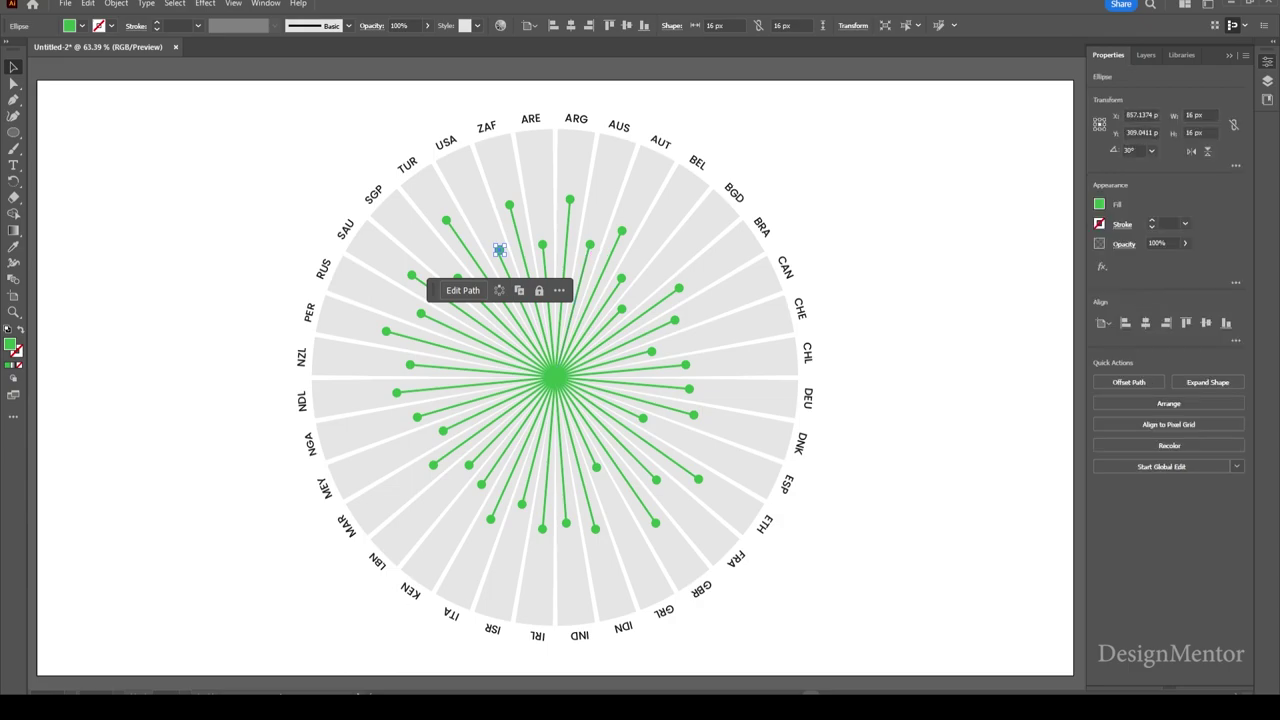
drag(499, 250, 497, 251)
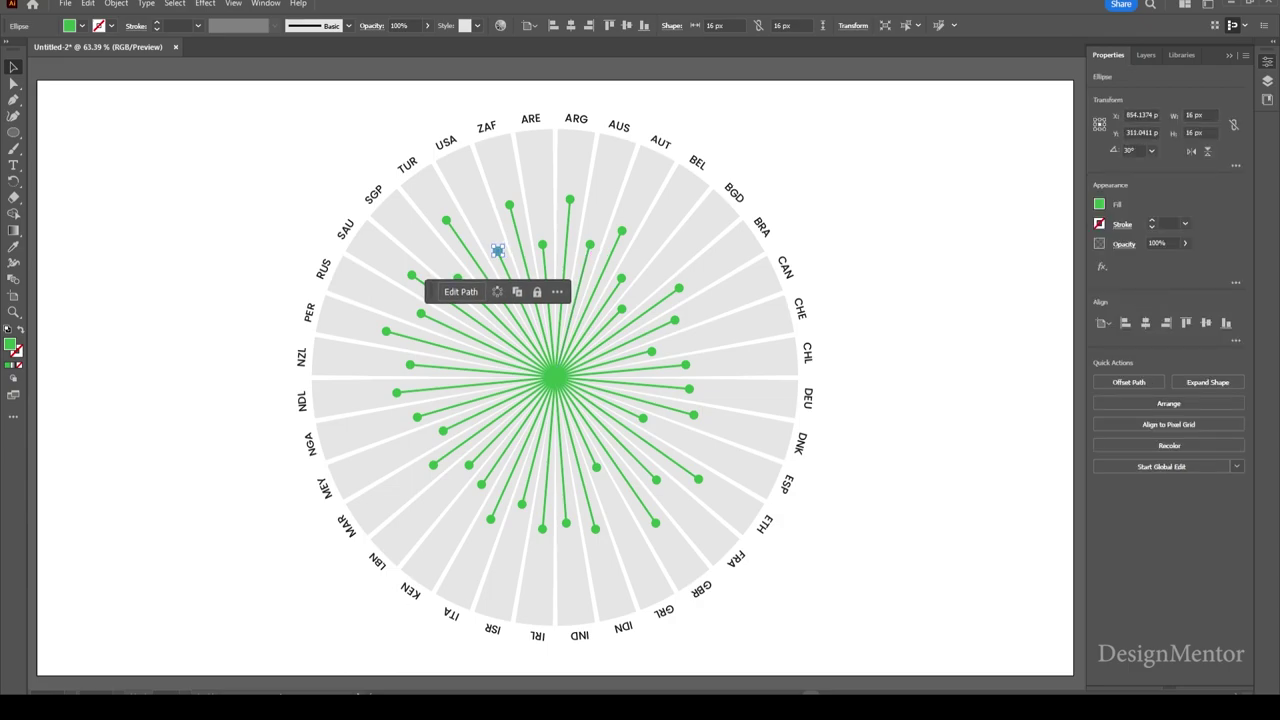
key(ctrl+shift+a)
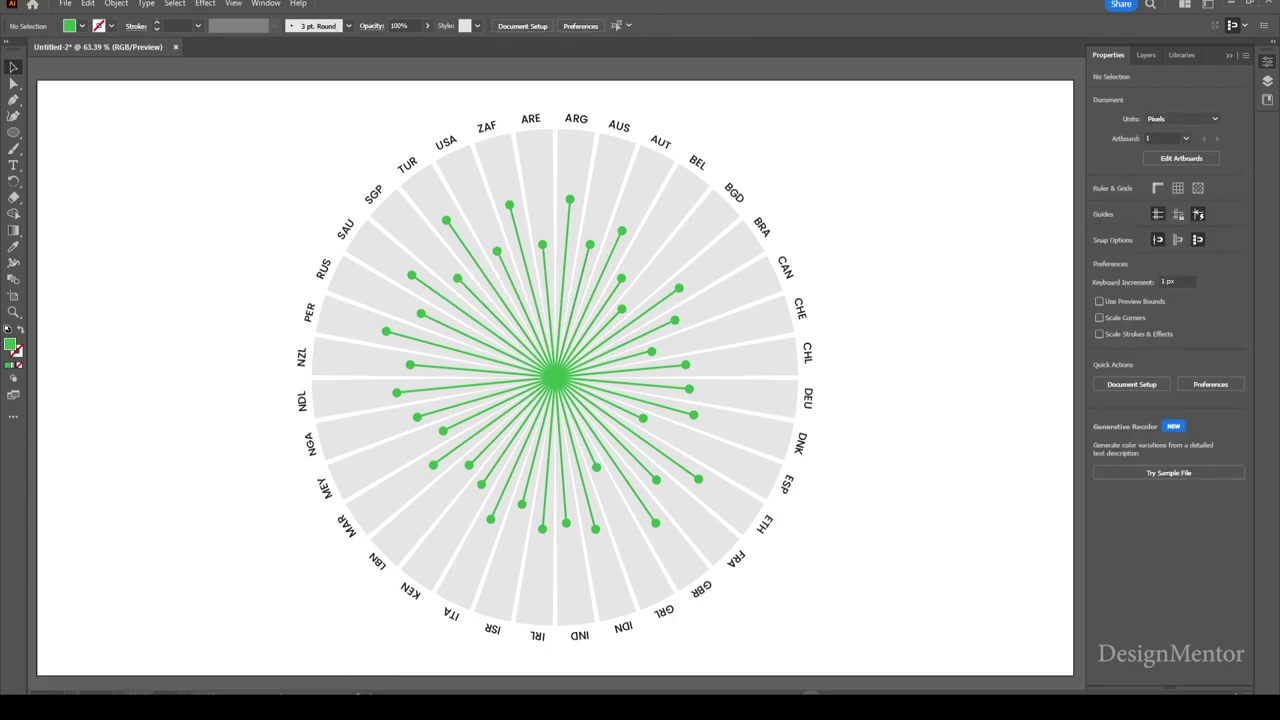